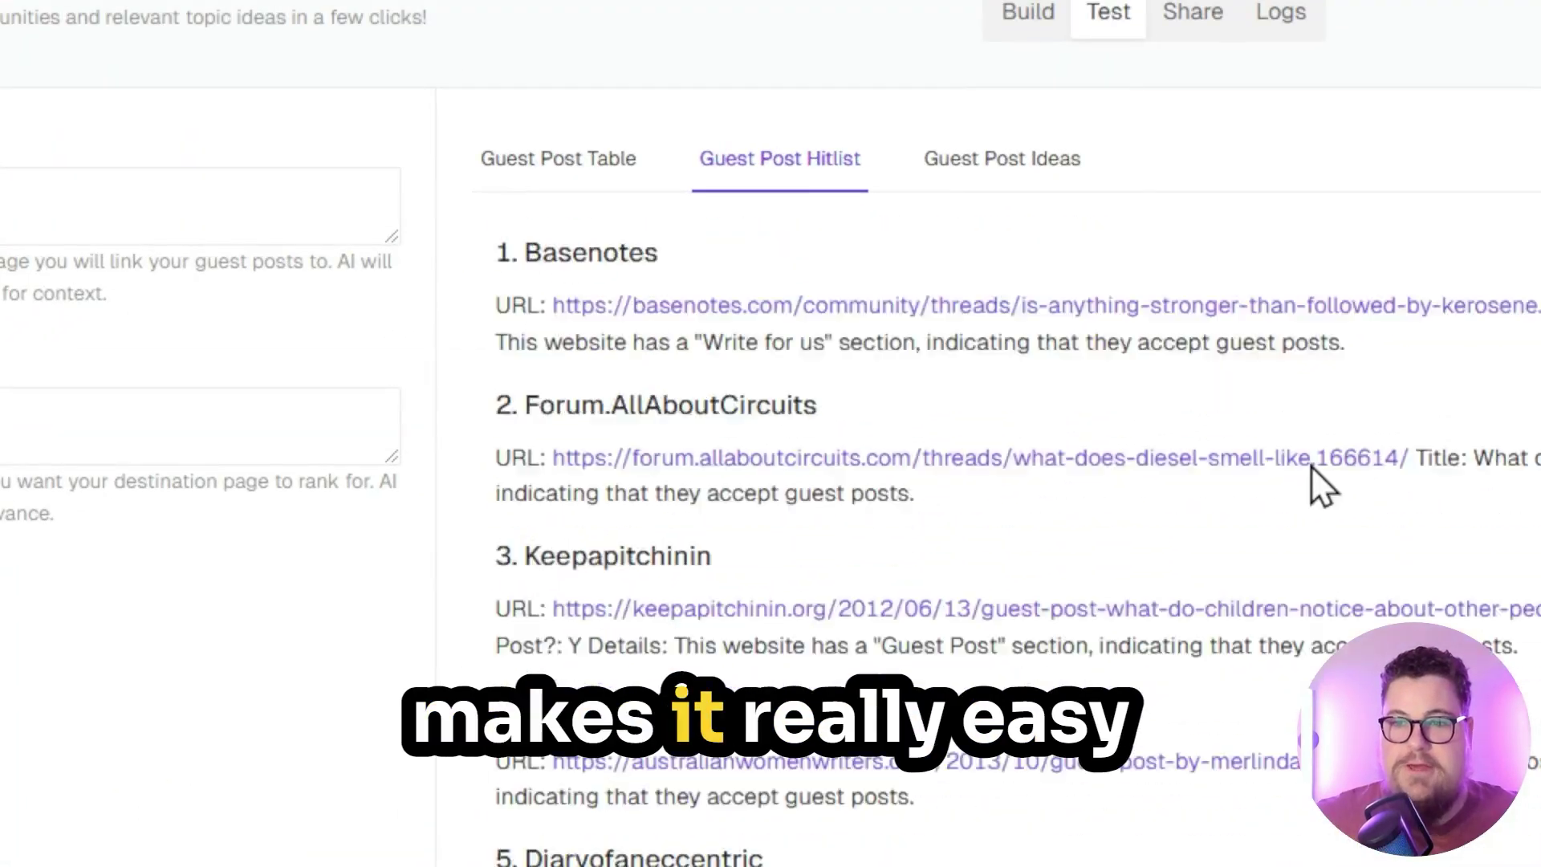
Review the guest post results, highlighting the Basenotes and Forum.AllAboutCircuits entries.
{"action": "scroll", "coordinate": [1324, 509], "scroll_direction": "down", "scroll_amount": 2}
{"action": "scroll", "coordinate": [1290, 725], "scroll_direction": "up", "scroll_amount": 4}
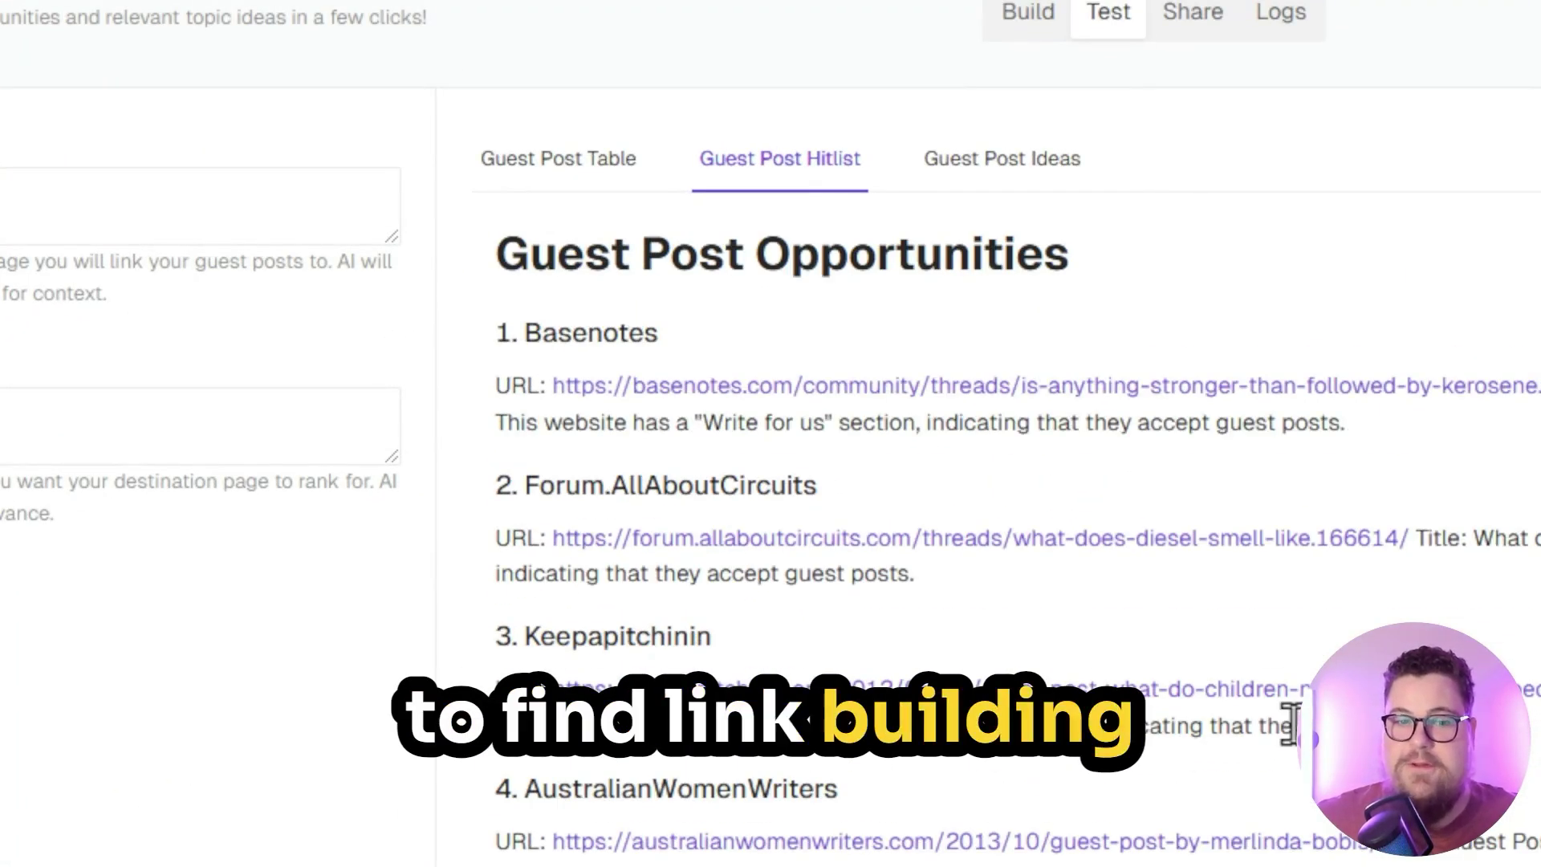
{"action": "scroll", "coordinate": [772, 439], "scroll_direction": "down", "scroll_amount": 5}
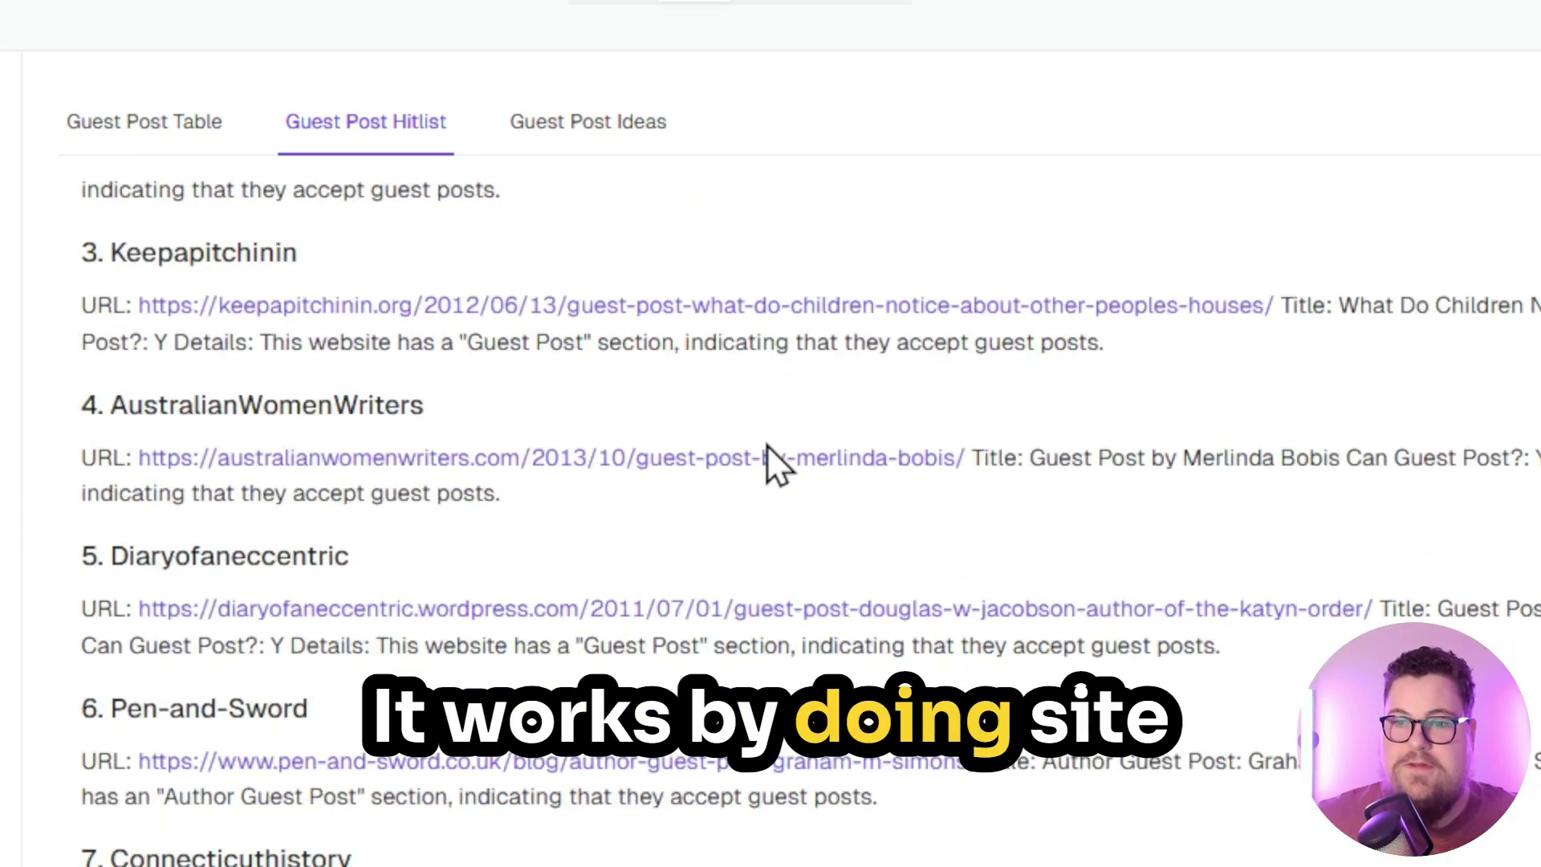
{"action": "scroll", "coordinate": [748, 522], "scroll_direction": "up", "scroll_amount": 5}
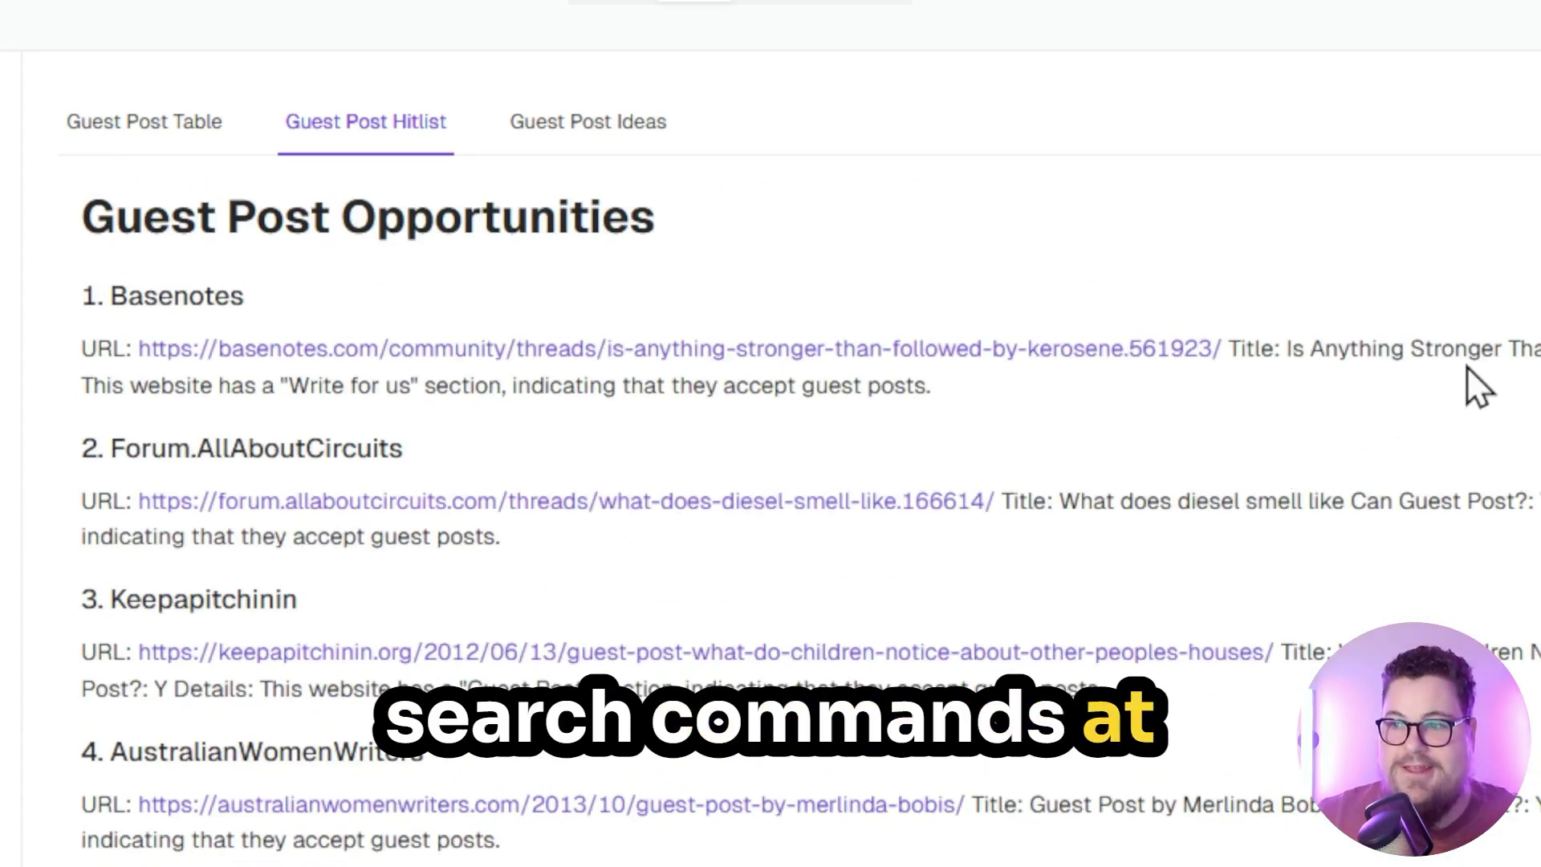
{"action": "left_click_drag", "start_coordinate": [273, 371], "coordinate": [290, 384]}
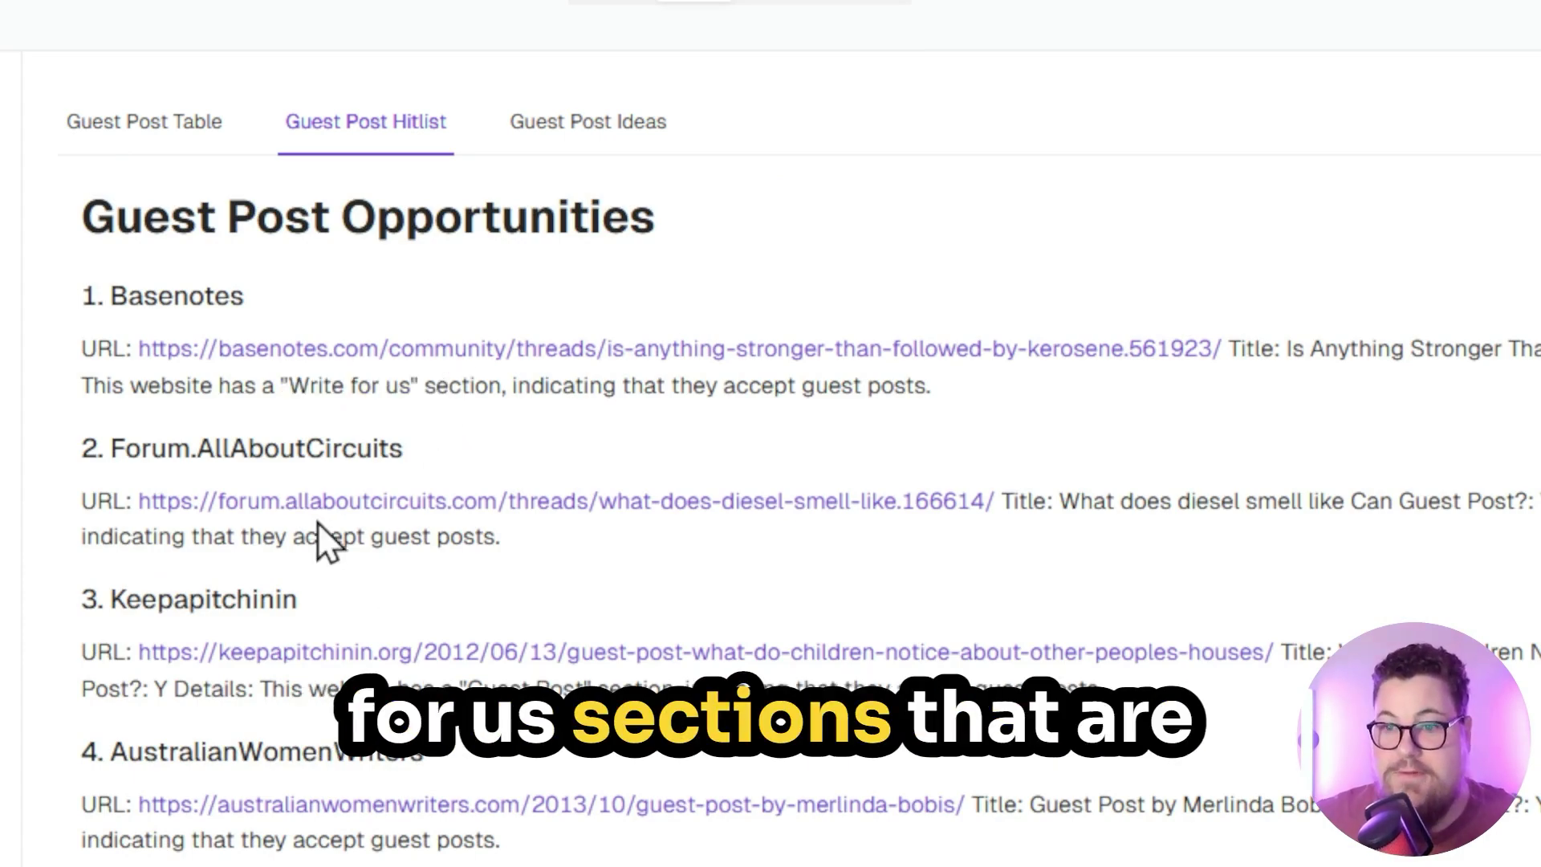
{"action": "left_click_drag", "start_coordinate": [304, 536], "coordinate": [1012, 500]}
{"action": "left_click", "coordinate": [1112, 486]}
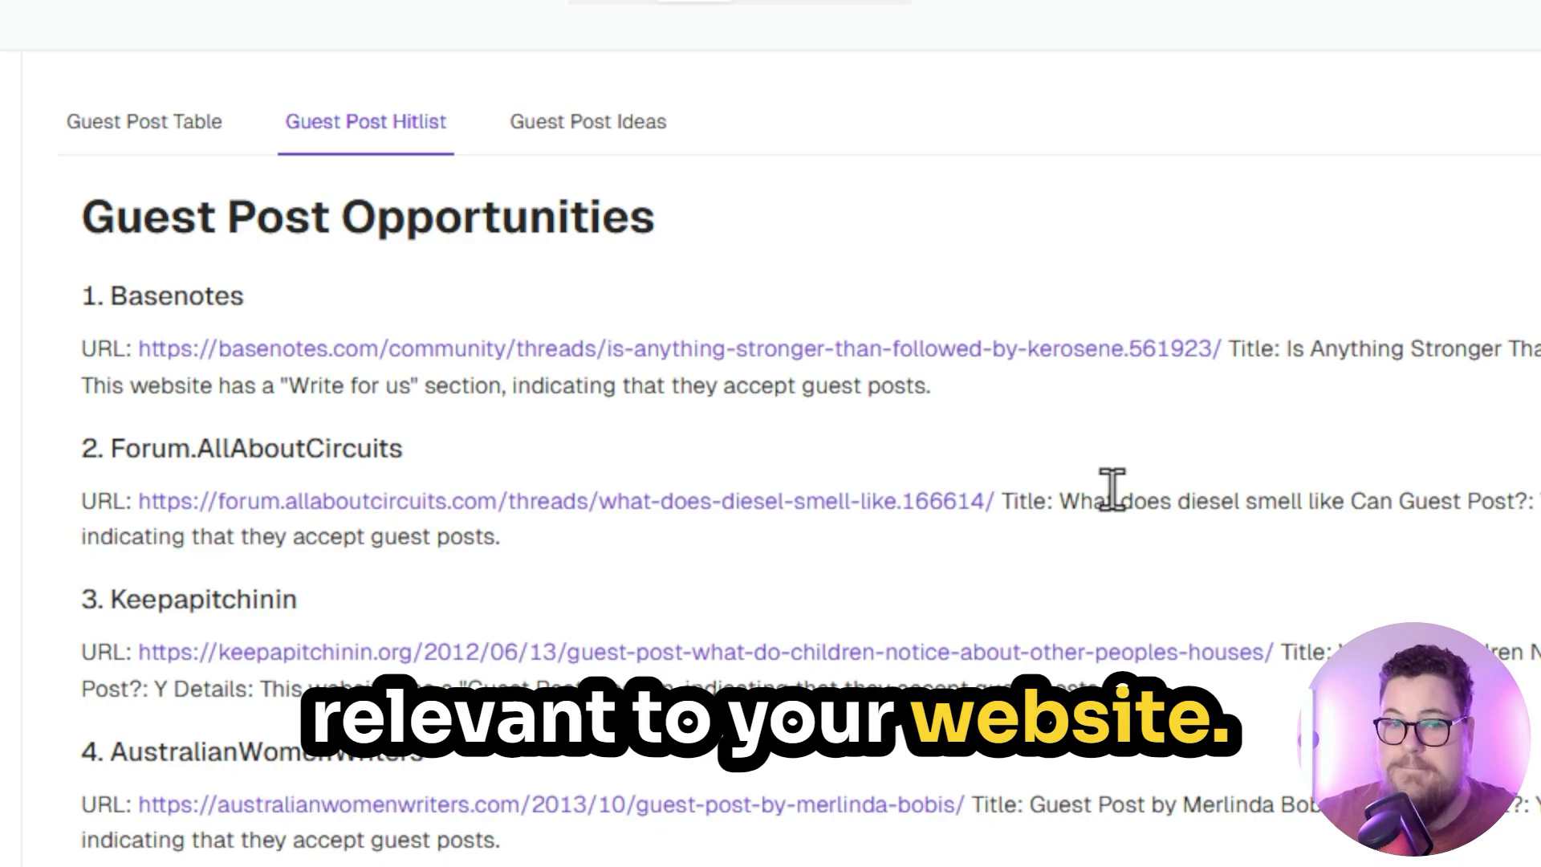
{"action": "scroll", "coordinate": [801, 481], "scroll_direction": "down", "scroll_amount": 5}
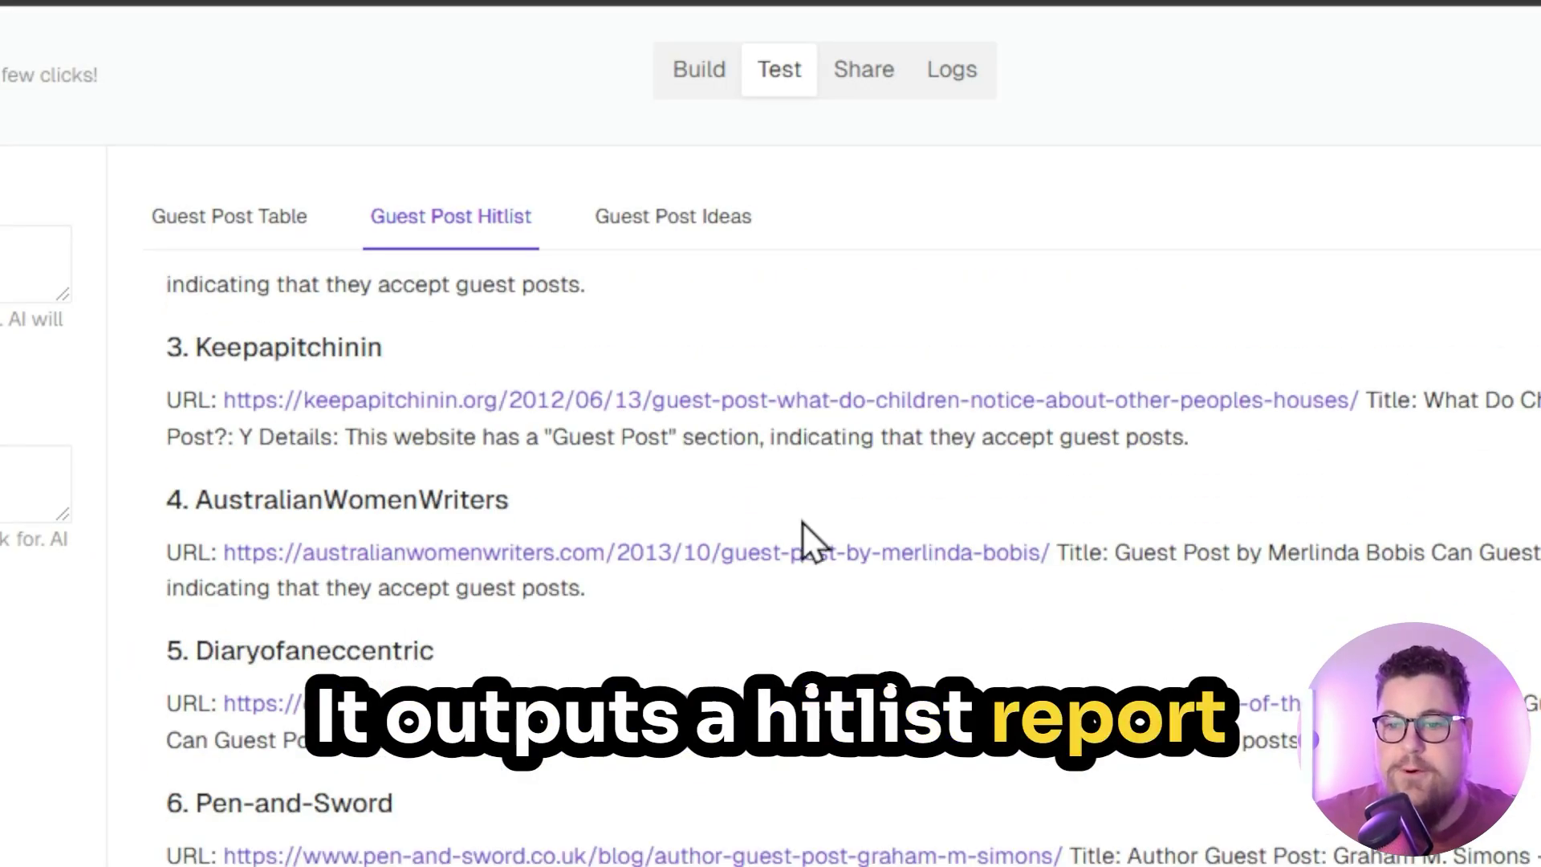
{"action": "scroll", "coordinate": [767, 453], "scroll_direction": "down", "scroll_amount": 3}
{"action": "scroll", "coordinate": [796, 481], "scroll_direction": "down", "scroll_amount": 2}
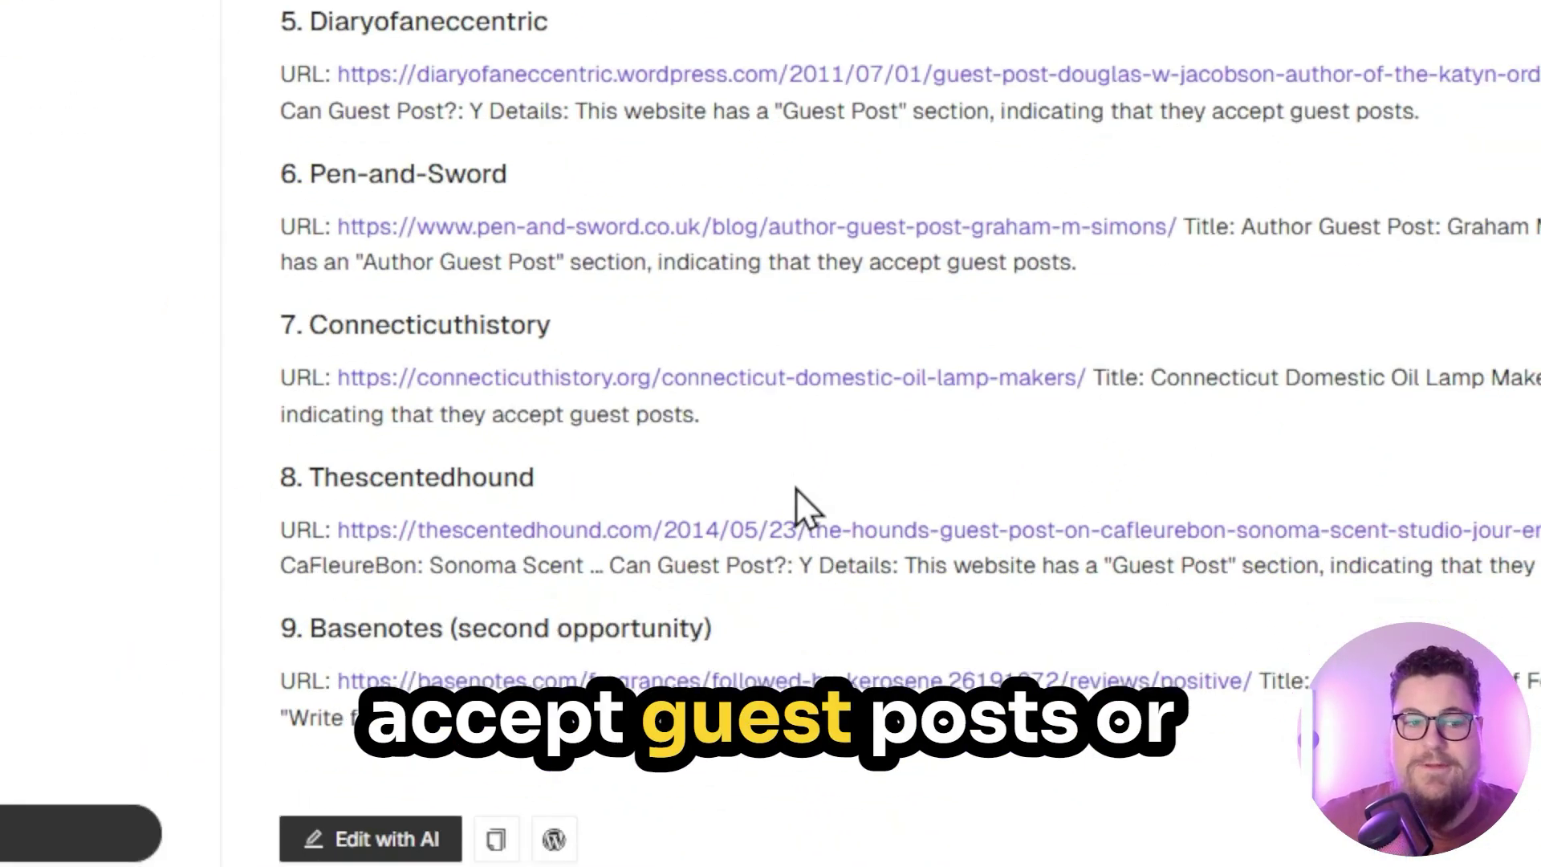
{"action": "scroll", "coordinate": [780, 438], "scroll_direction": "up", "scroll_amount": 3}
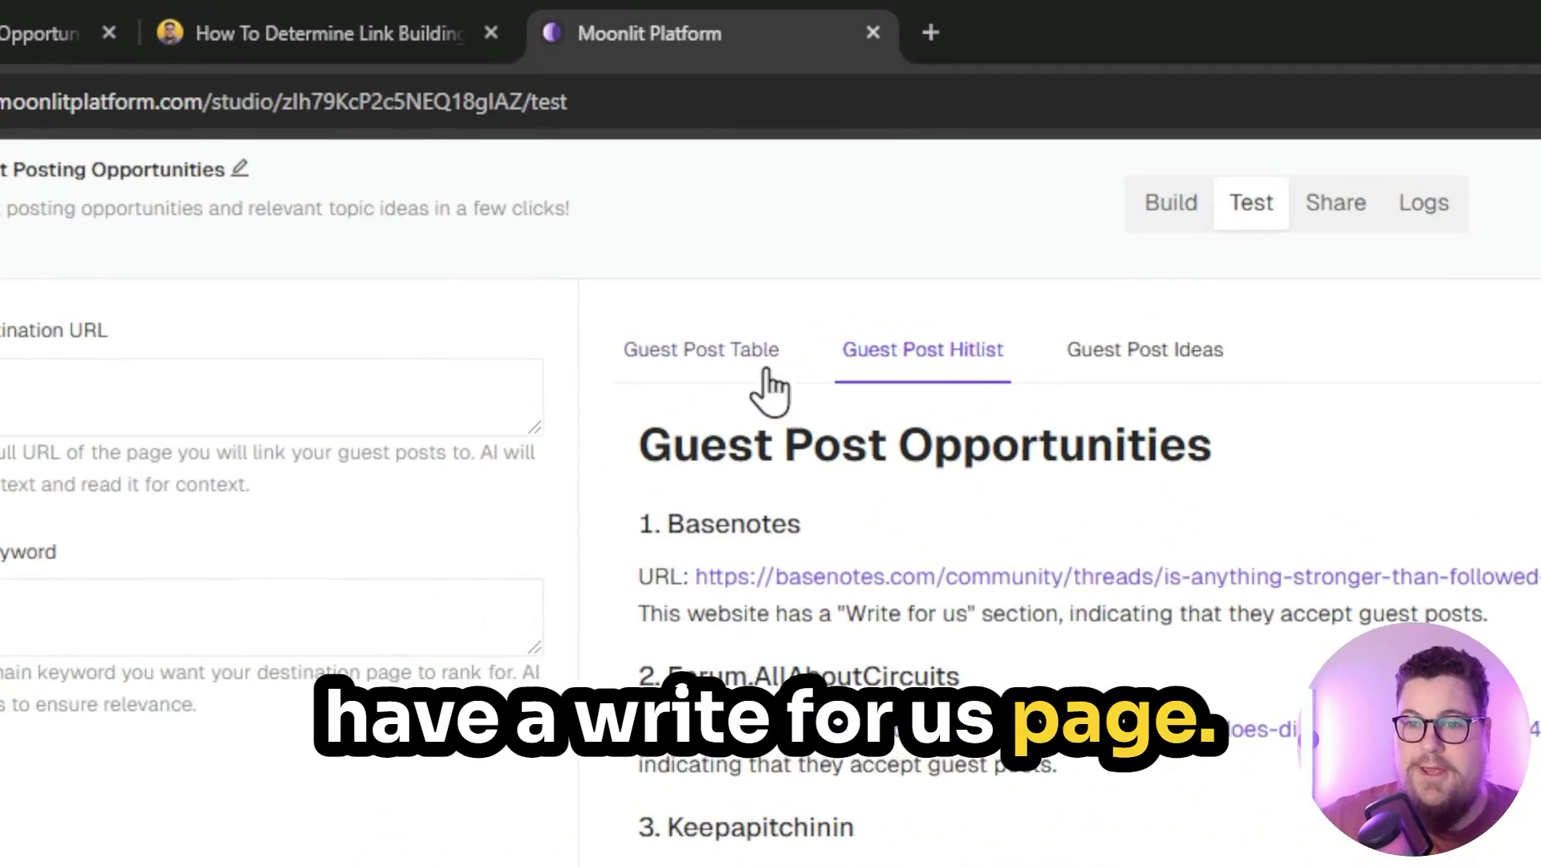
Switch the guest post results to table view and scroll through it.
{"action": "left_click", "coordinate": [501, 174]}
{"action": "left_click_drag", "start_coordinate": [925, 776], "coordinate": [1117, 768]}
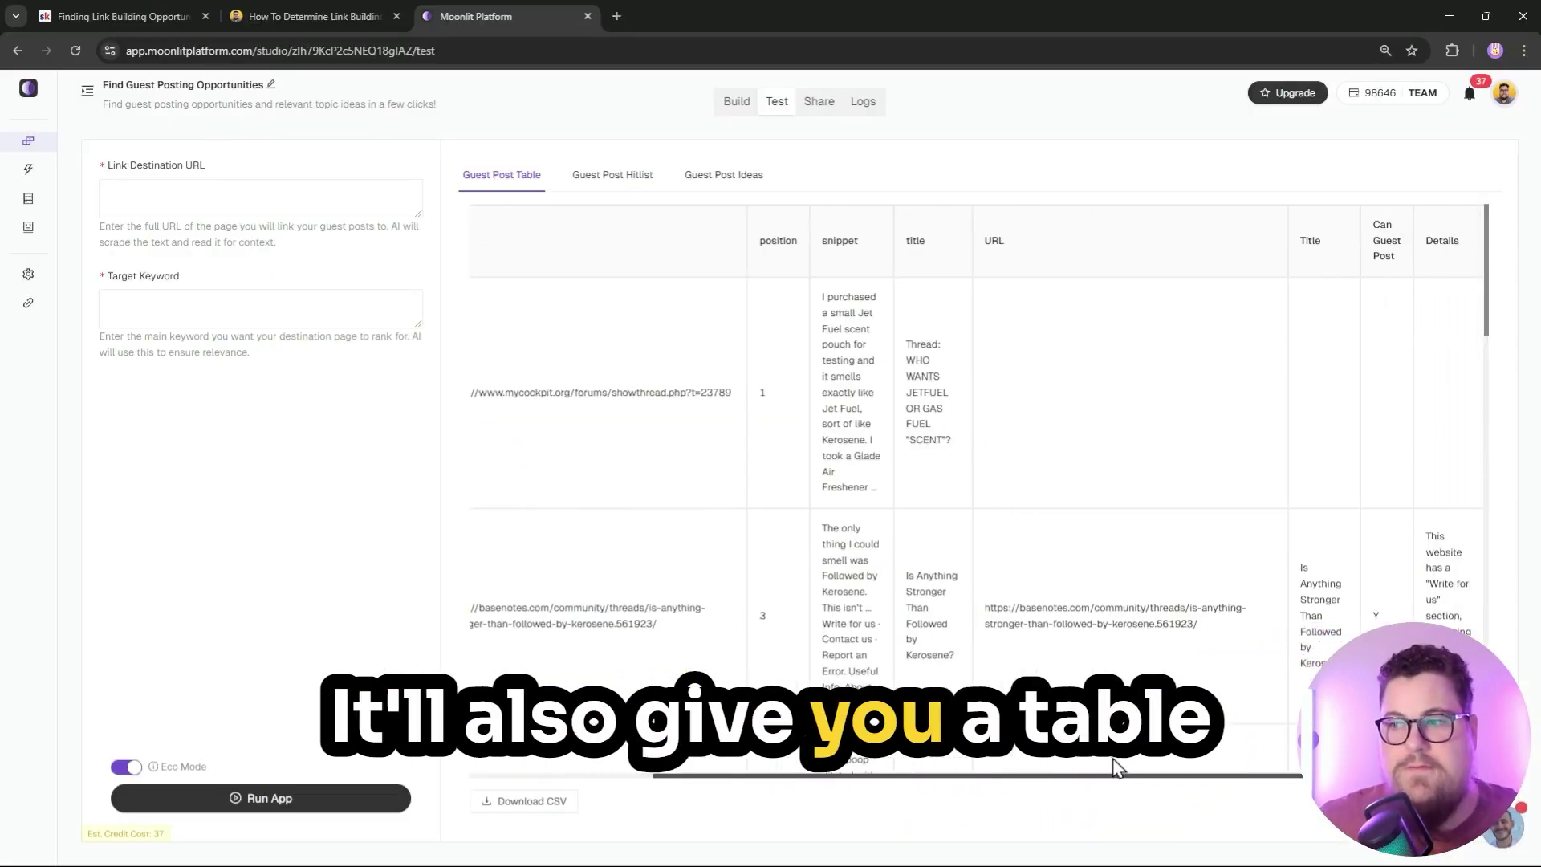
{"action": "left_click_drag", "start_coordinate": [966, 776], "coordinate": [802, 776]}
{"action": "scroll", "coordinate": [753, 530], "scroll_direction": "down", "scroll_amount": 5}
{"action": "scroll", "coordinate": [779, 642], "scroll_direction": "down", "scroll_amount": 5}
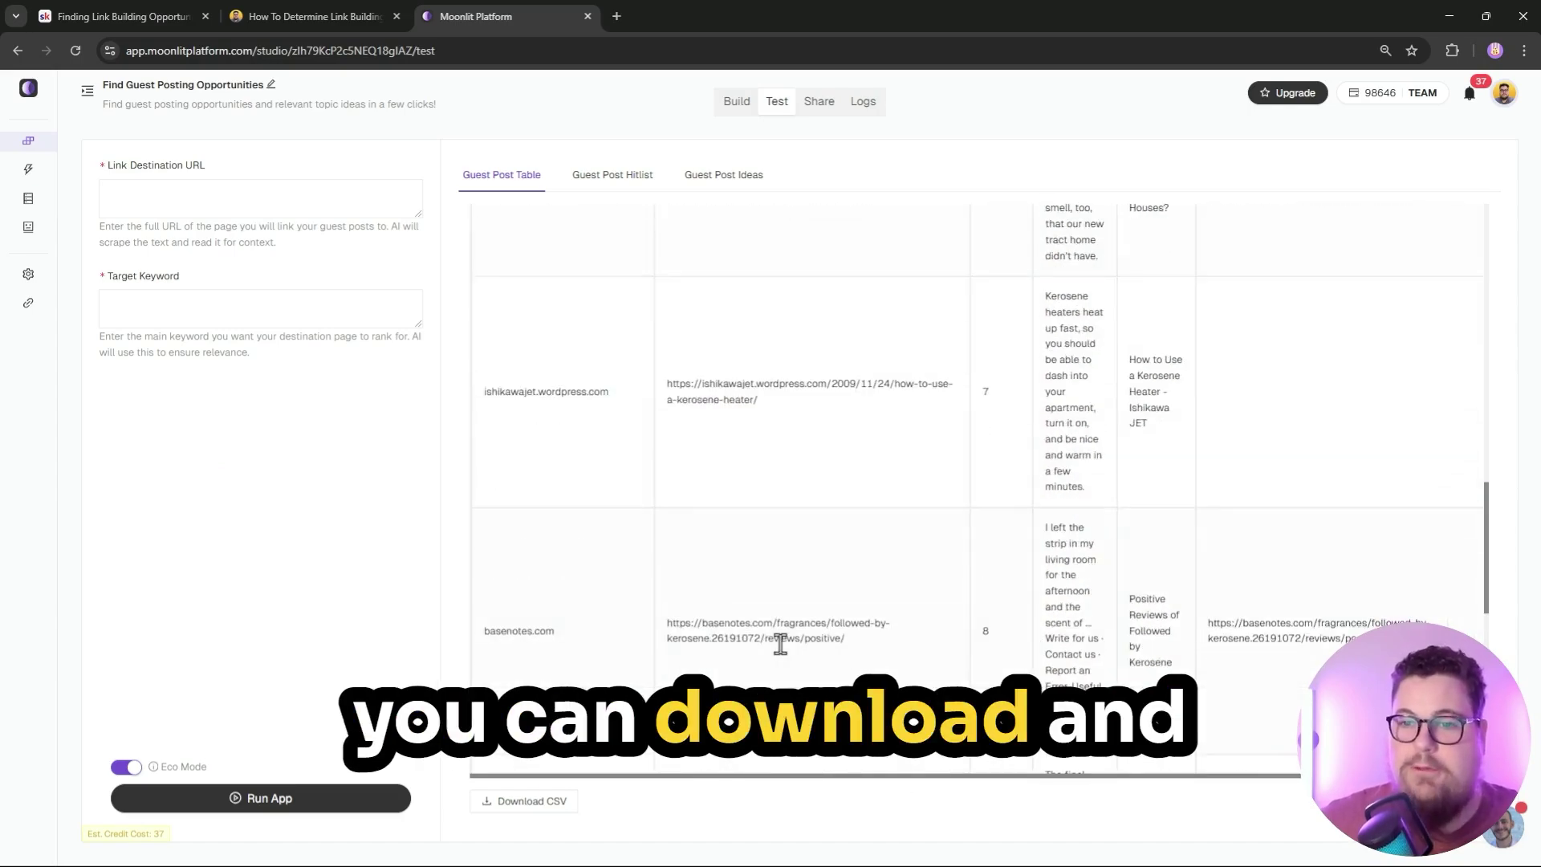
{"action": "scroll", "coordinate": [780, 642], "scroll_direction": "down", "scroll_amount": 5}
{"action": "scroll", "coordinate": [754, 521], "scroll_direction": "down", "scroll_amount": 5}
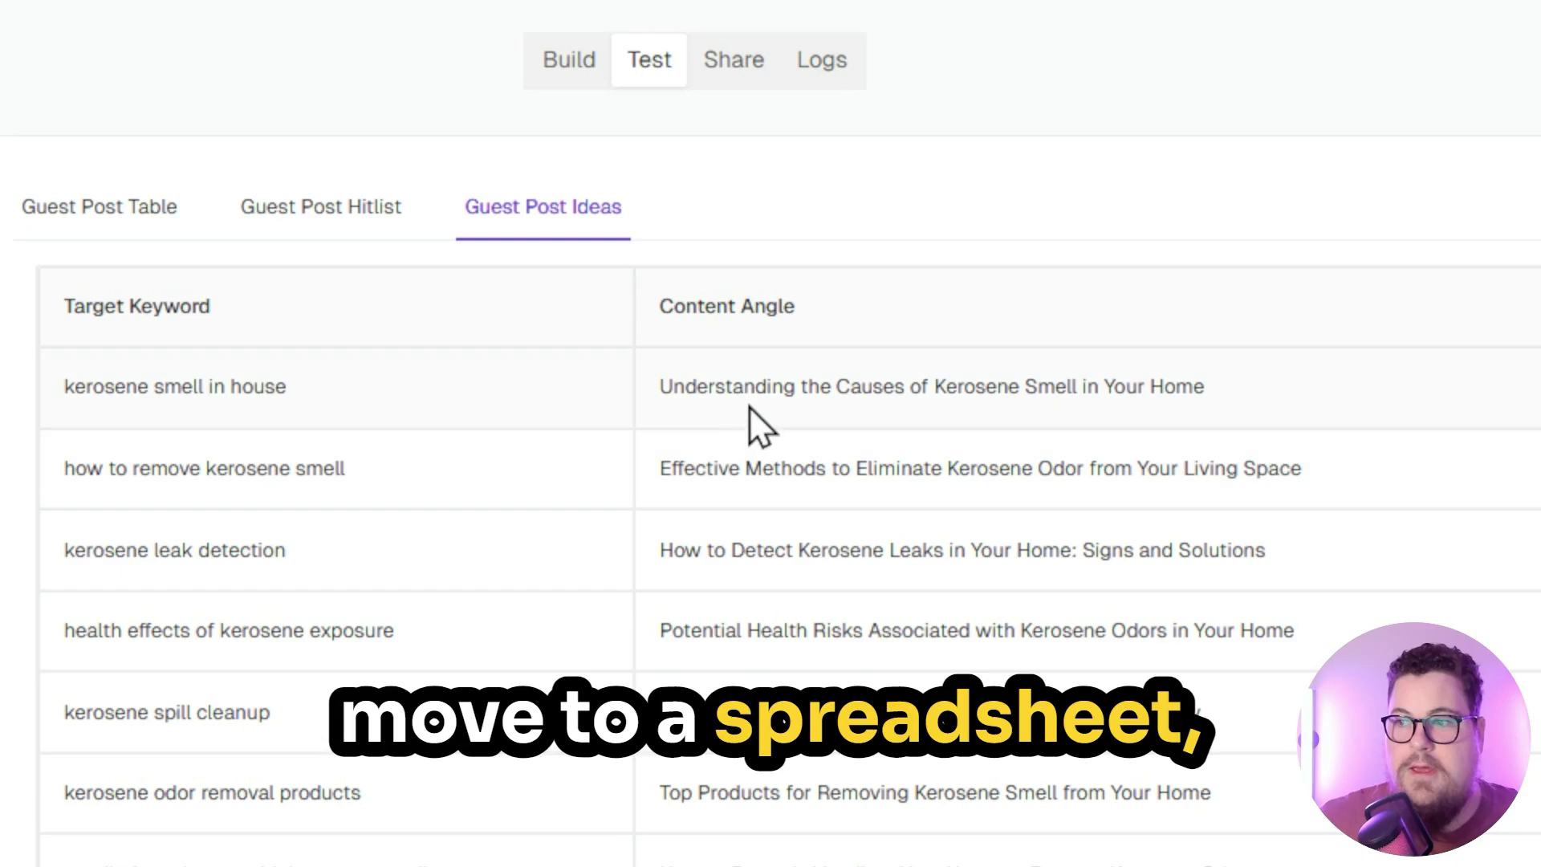
{"action": "scroll", "coordinate": [818, 530], "scroll_direction": "down", "scroll_amount": 5}
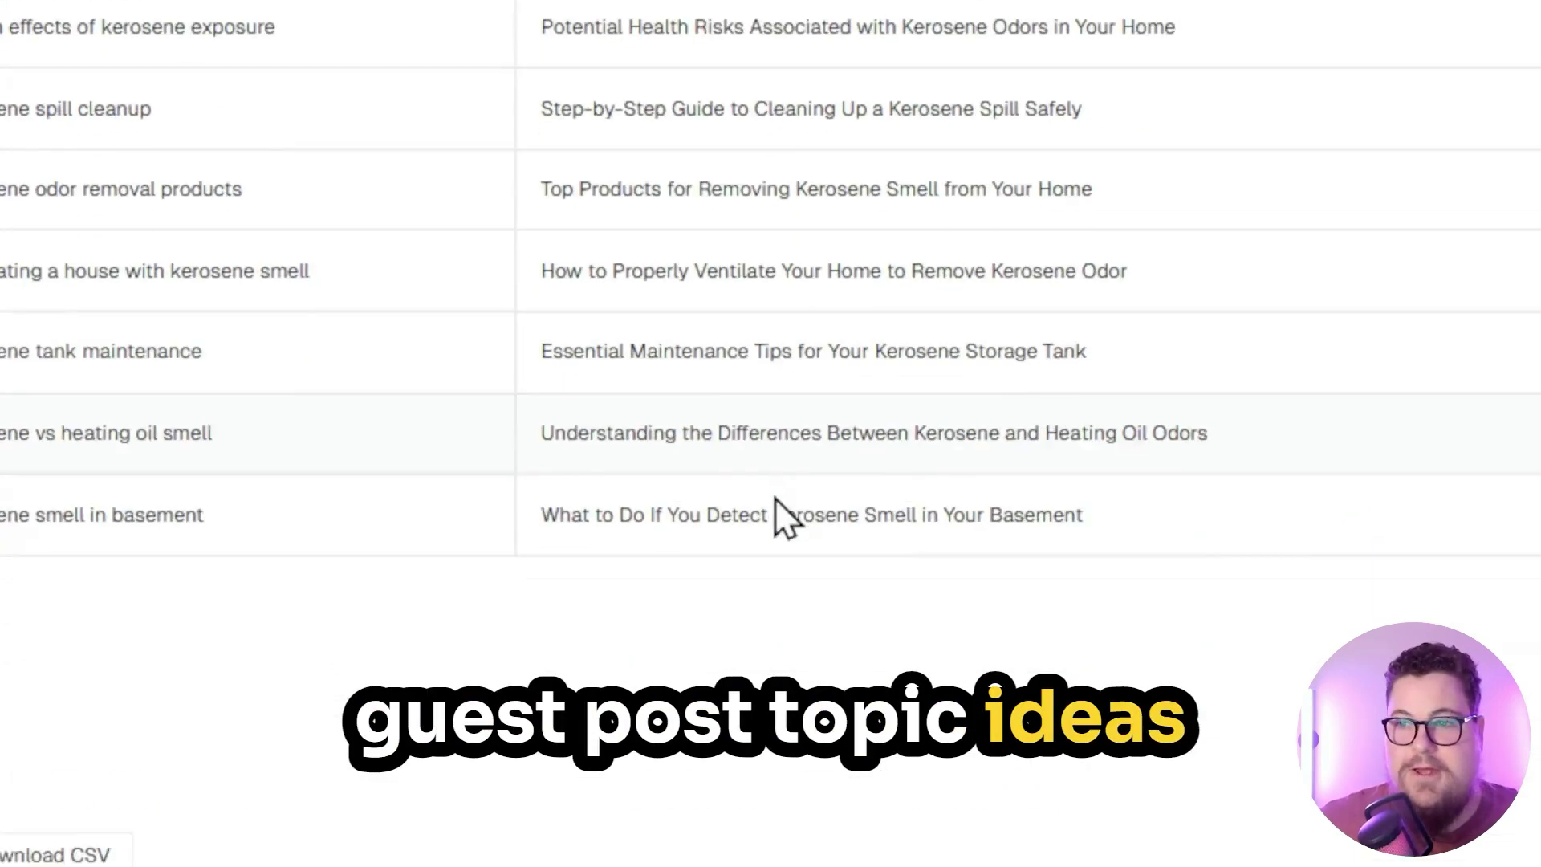
{"action": "scroll", "coordinate": [776, 449], "scroll_direction": "up", "scroll_amount": 2}
{"action": "scroll", "coordinate": [772, 401], "scroll_direction": "up", "scroll_amount": 3}
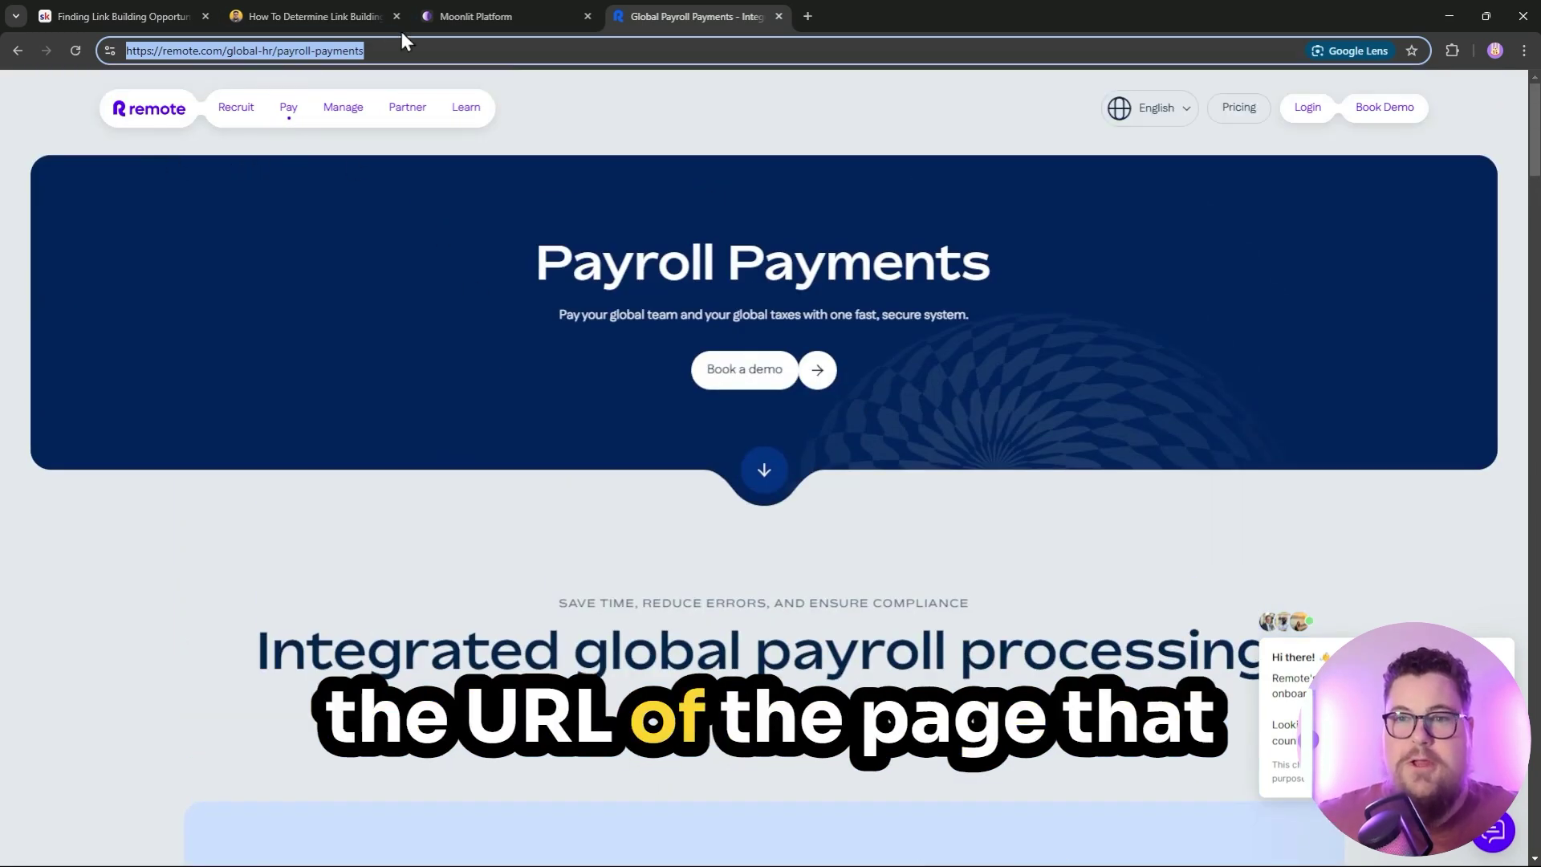
Enter target keyword 'automate payroll' for the remote.com payroll page and run the app.
{"action": "left_click", "coordinate": [481, 14]}
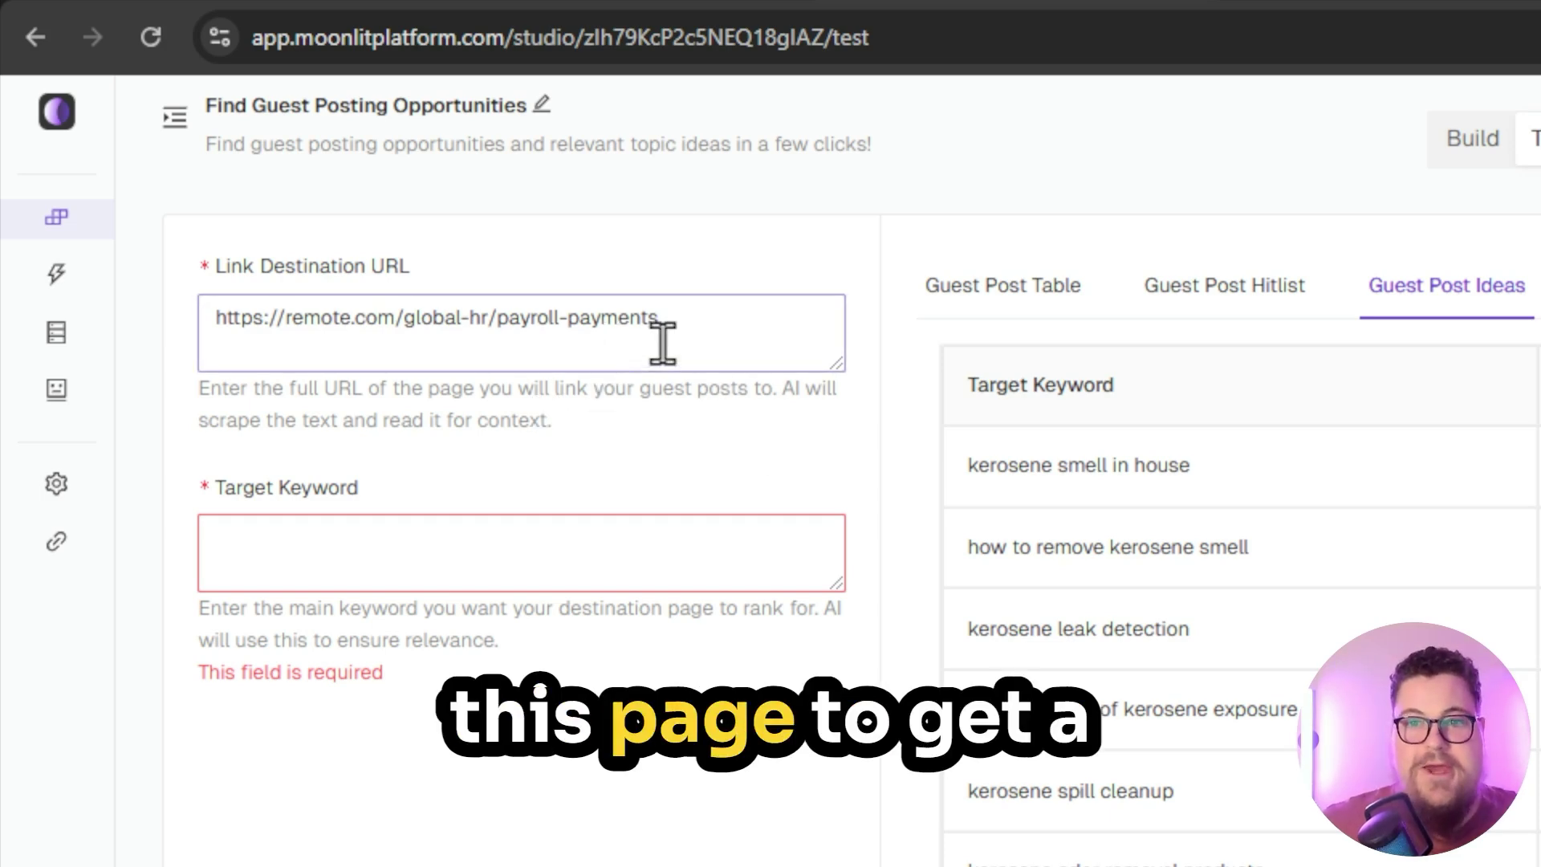
{"action": "left_click", "coordinate": [440, 550]}
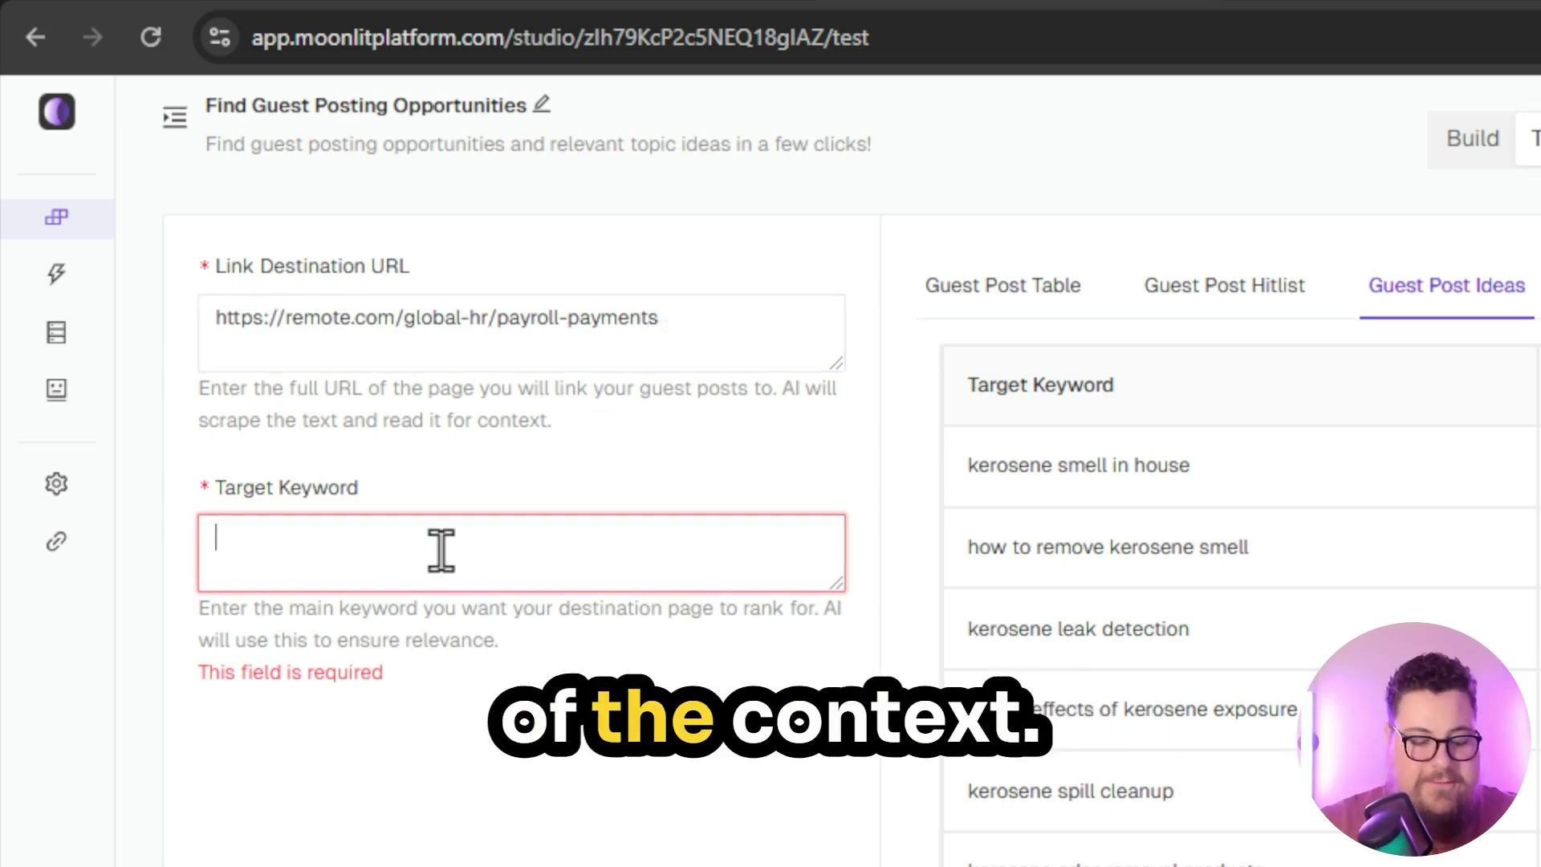
{"action": "type", "text": "automate payroll"}
{"action": "scroll", "coordinate": [464, 485], "scroll_direction": "down", "scroll_amount": 5}
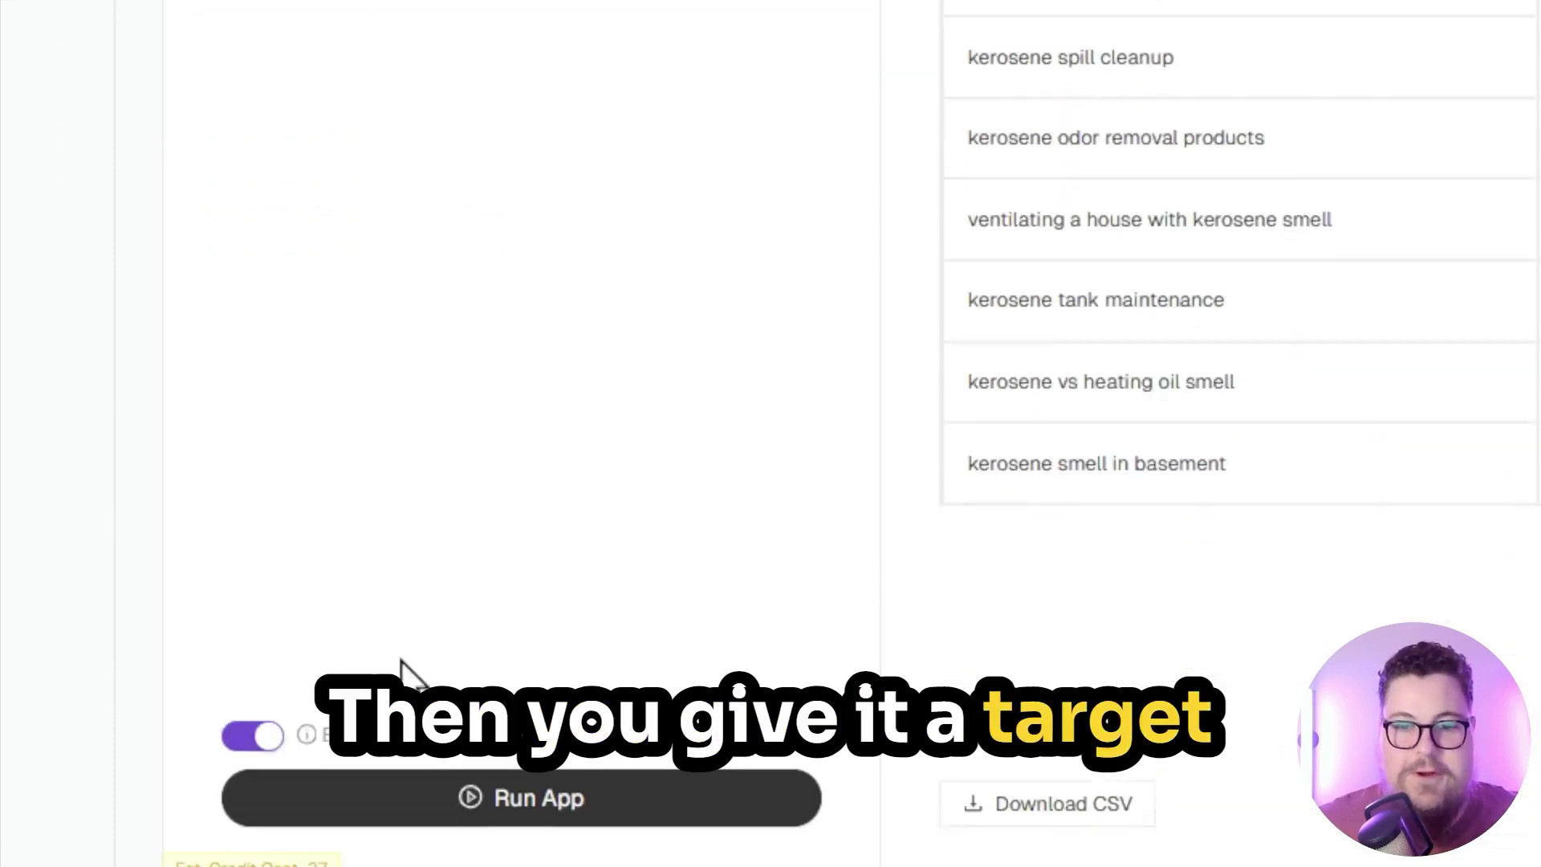
{"action": "left_click", "coordinate": [513, 754]}
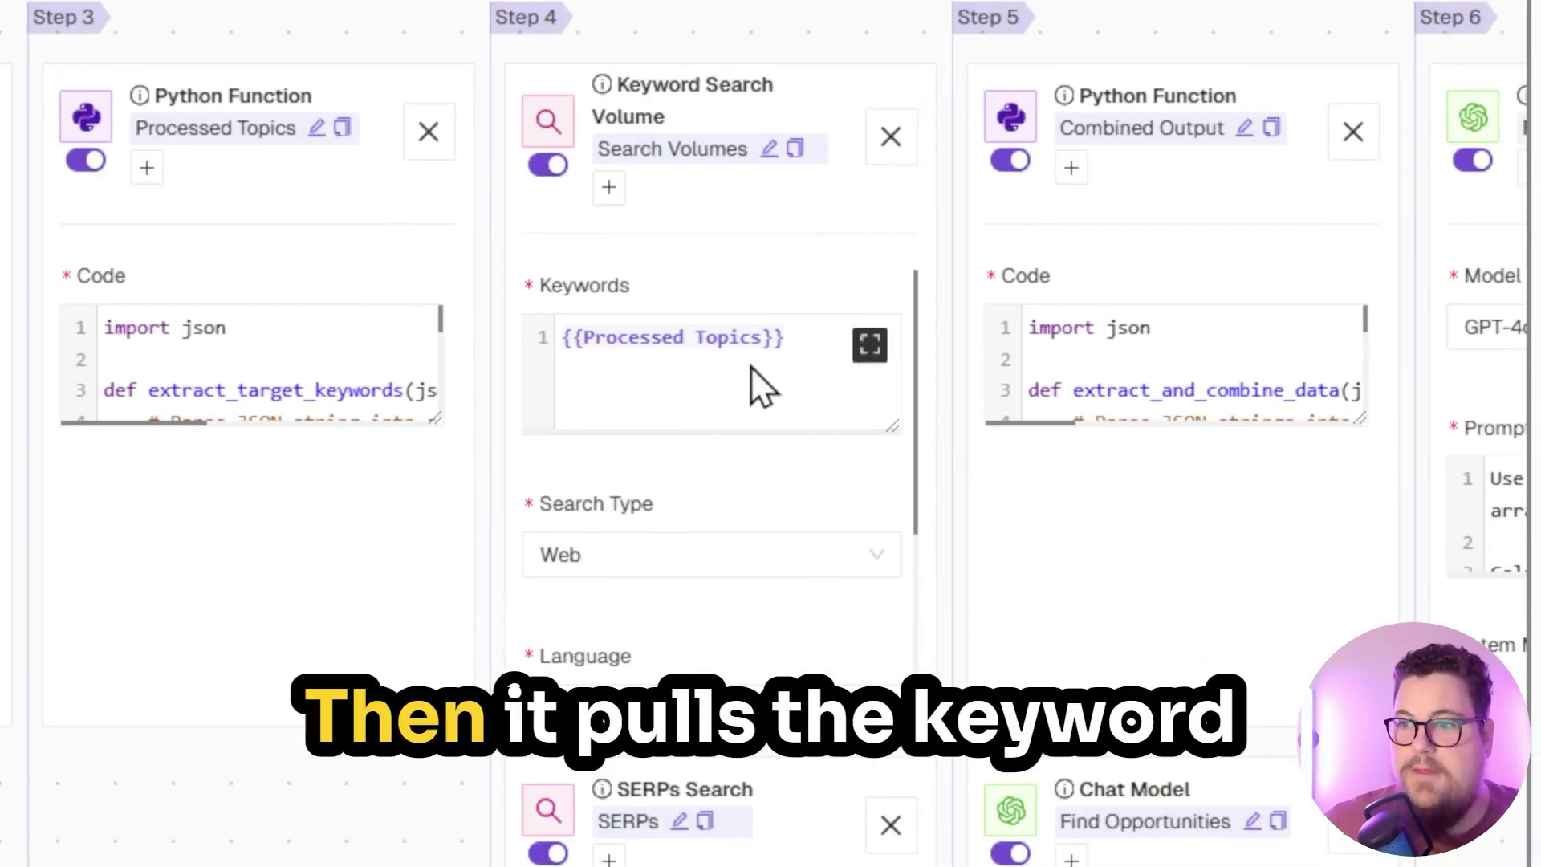
Scroll the Build view down to the SERPs Search step.
{"action": "scroll", "coordinate": [749, 353], "scroll_direction": "down", "scroll_amount": 3}
{"action": "scroll", "coordinate": [736, 432], "scroll_direction": "up", "scroll_amount": 2}
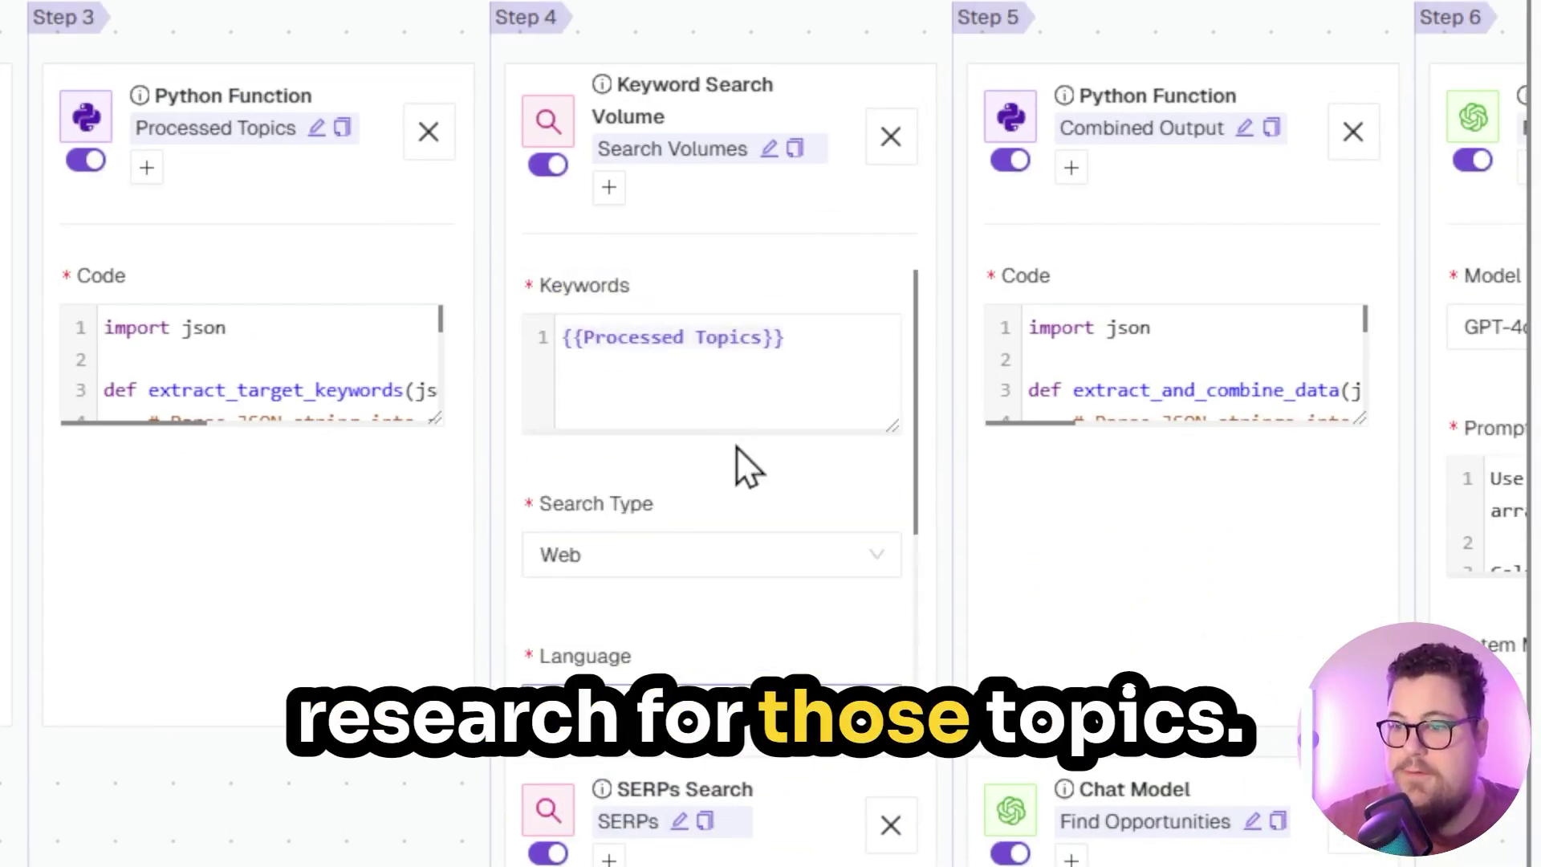
{"action": "scroll", "coordinate": [735, 446], "scroll_direction": "down", "scroll_amount": 3}
{"action": "scroll", "coordinate": [746, 457], "scroll_direction": "down", "scroll_amount": 5}
{"action": "scroll", "coordinate": [766, 449], "scroll_direction": "down", "scroll_amount": 2}
{"action": "scroll", "coordinate": [773, 438], "scroll_direction": "up", "scroll_amount": 3}
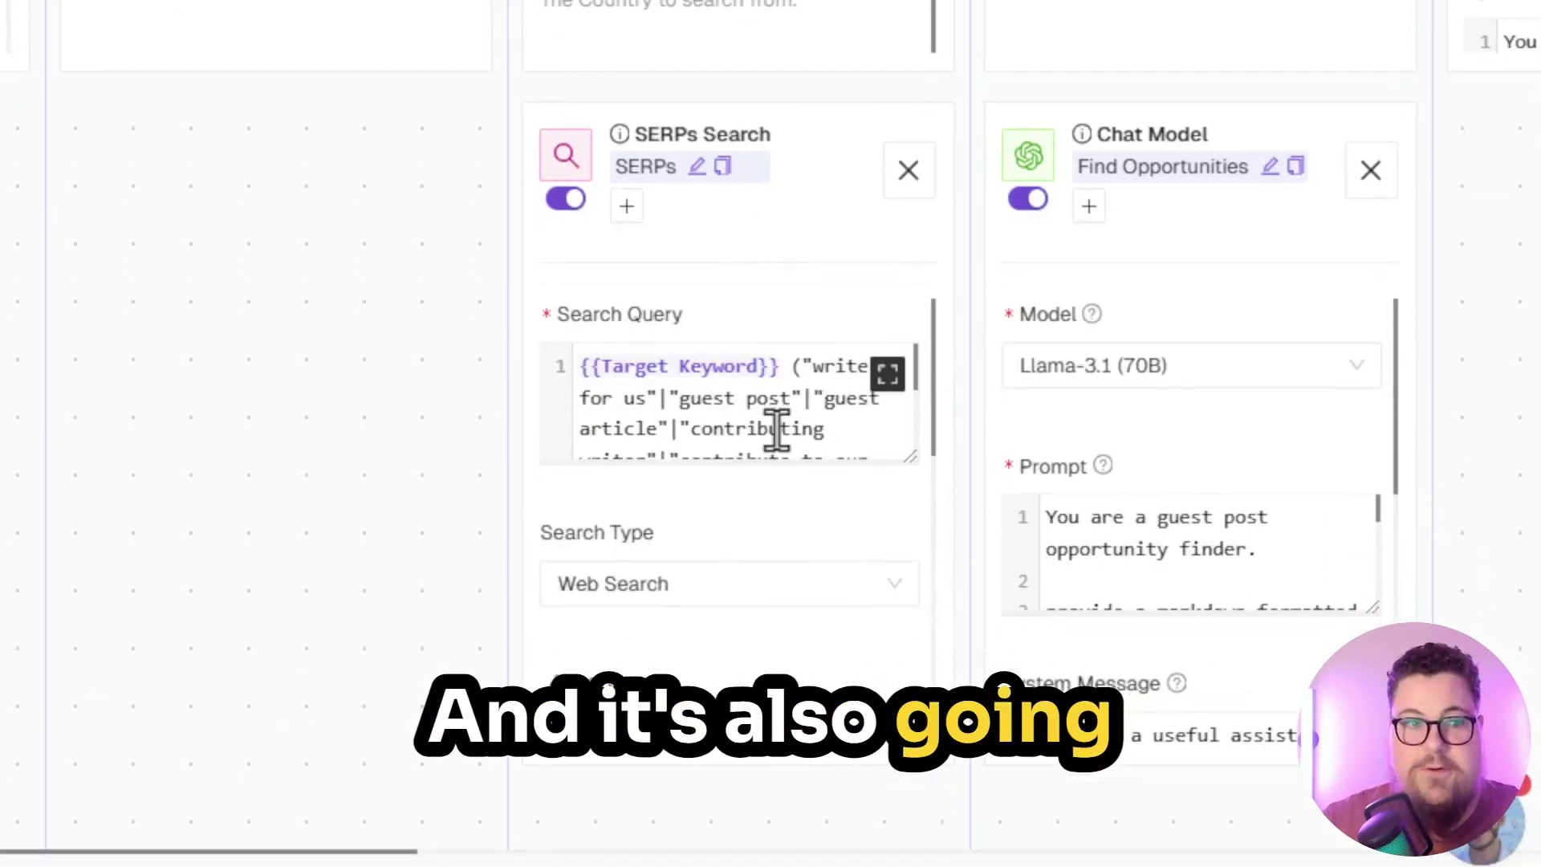
Expand the SERPs Search query to read it in full, then close the editor.
{"action": "left_click", "coordinate": [887, 361]}
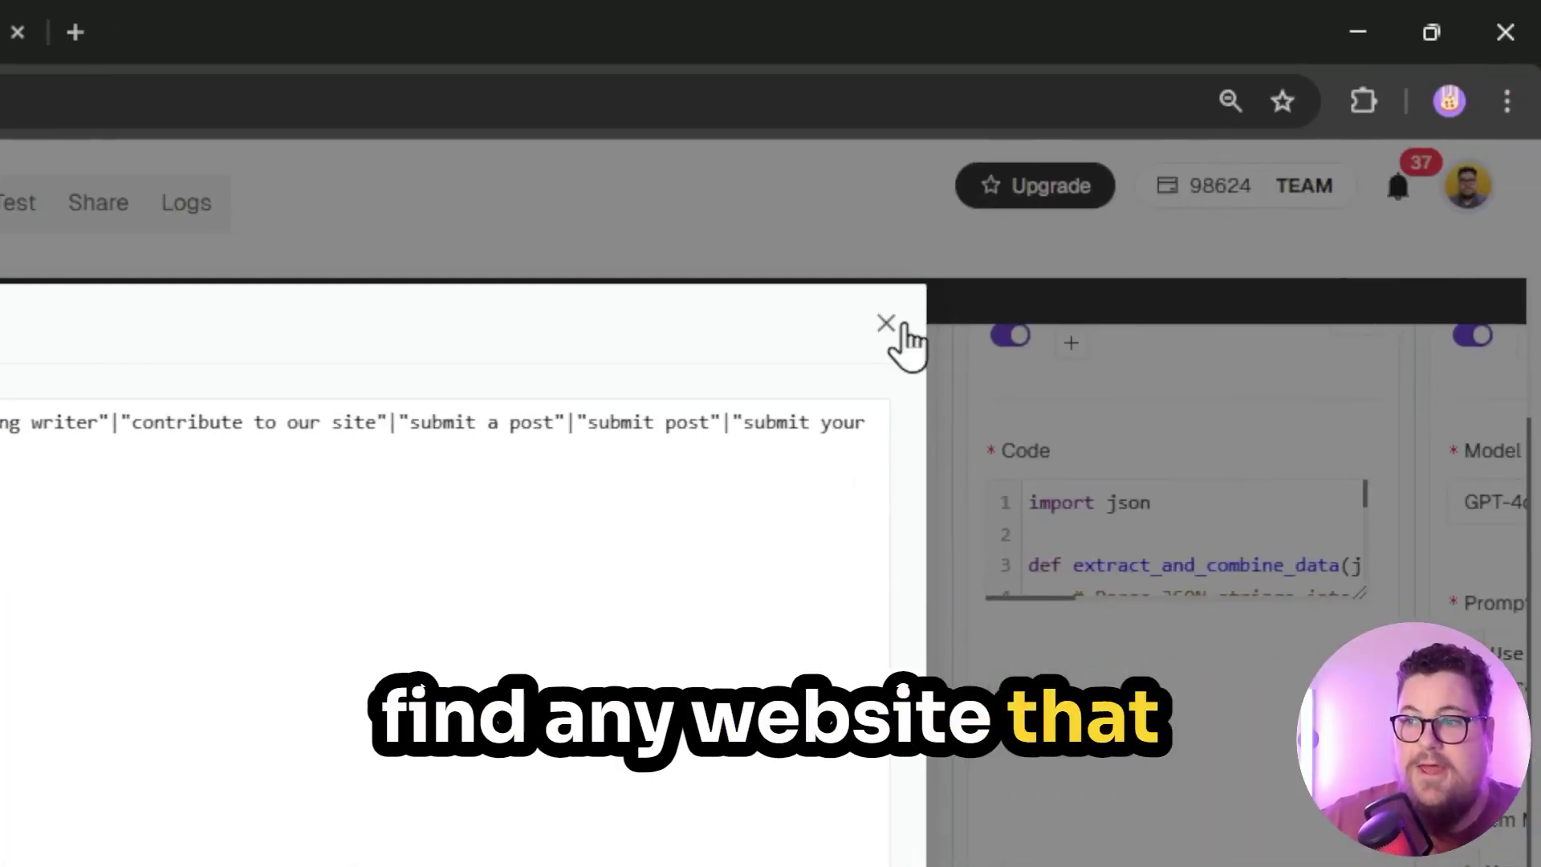
{"action": "left_click", "coordinate": [901, 328]}
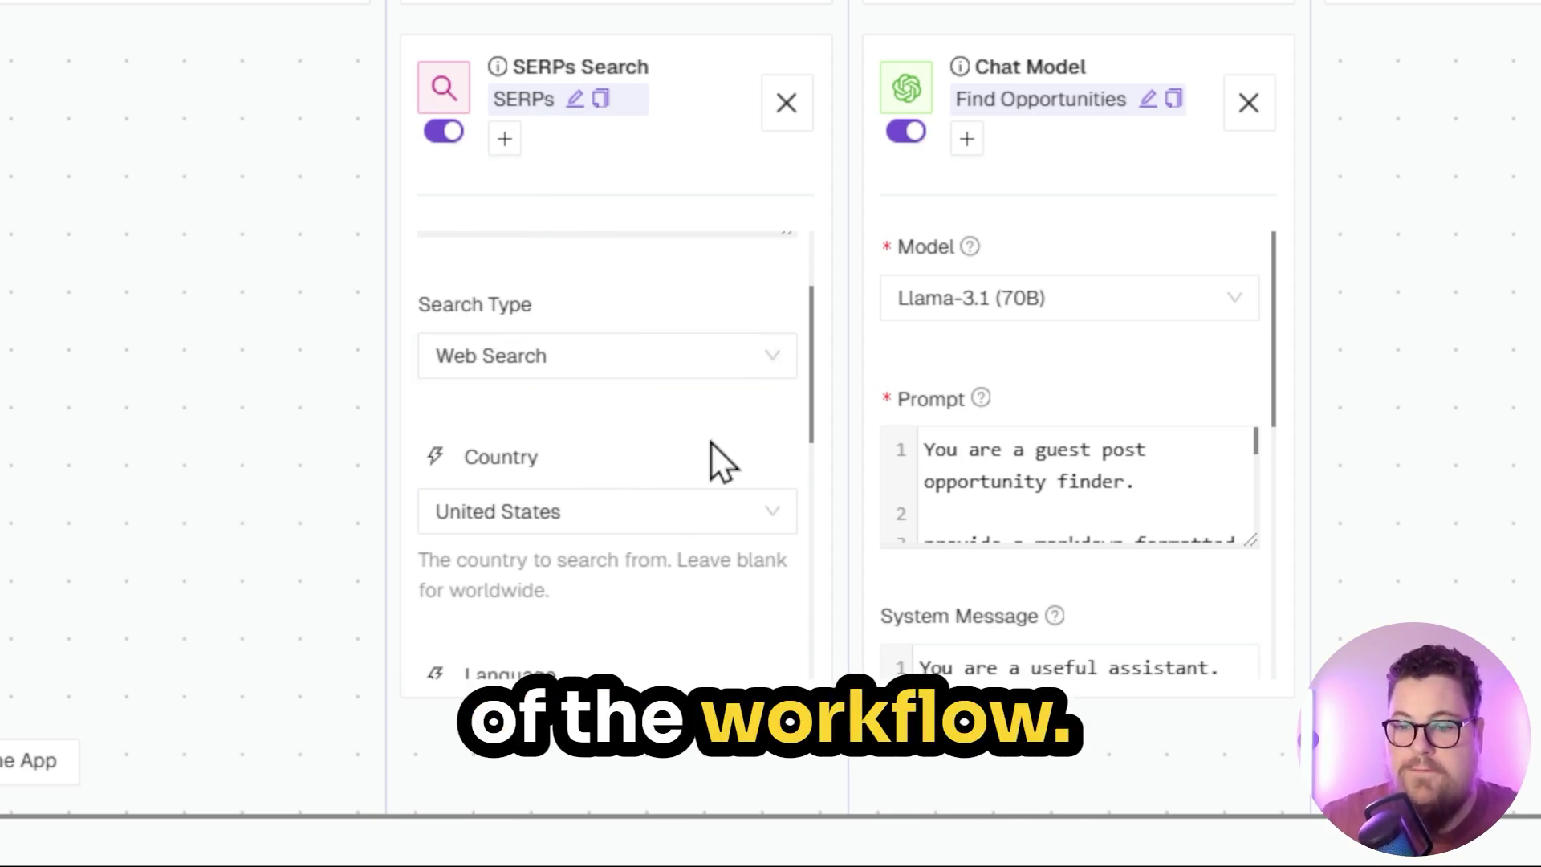
Check the SERPs Search country, language and 25-result settings, then return to Test.
{"action": "scroll", "coordinate": [719, 457], "scroll_direction": "down", "scroll_amount": 4}
{"action": "scroll", "coordinate": [605, 458], "scroll_direction": "up", "scroll_amount": 2}
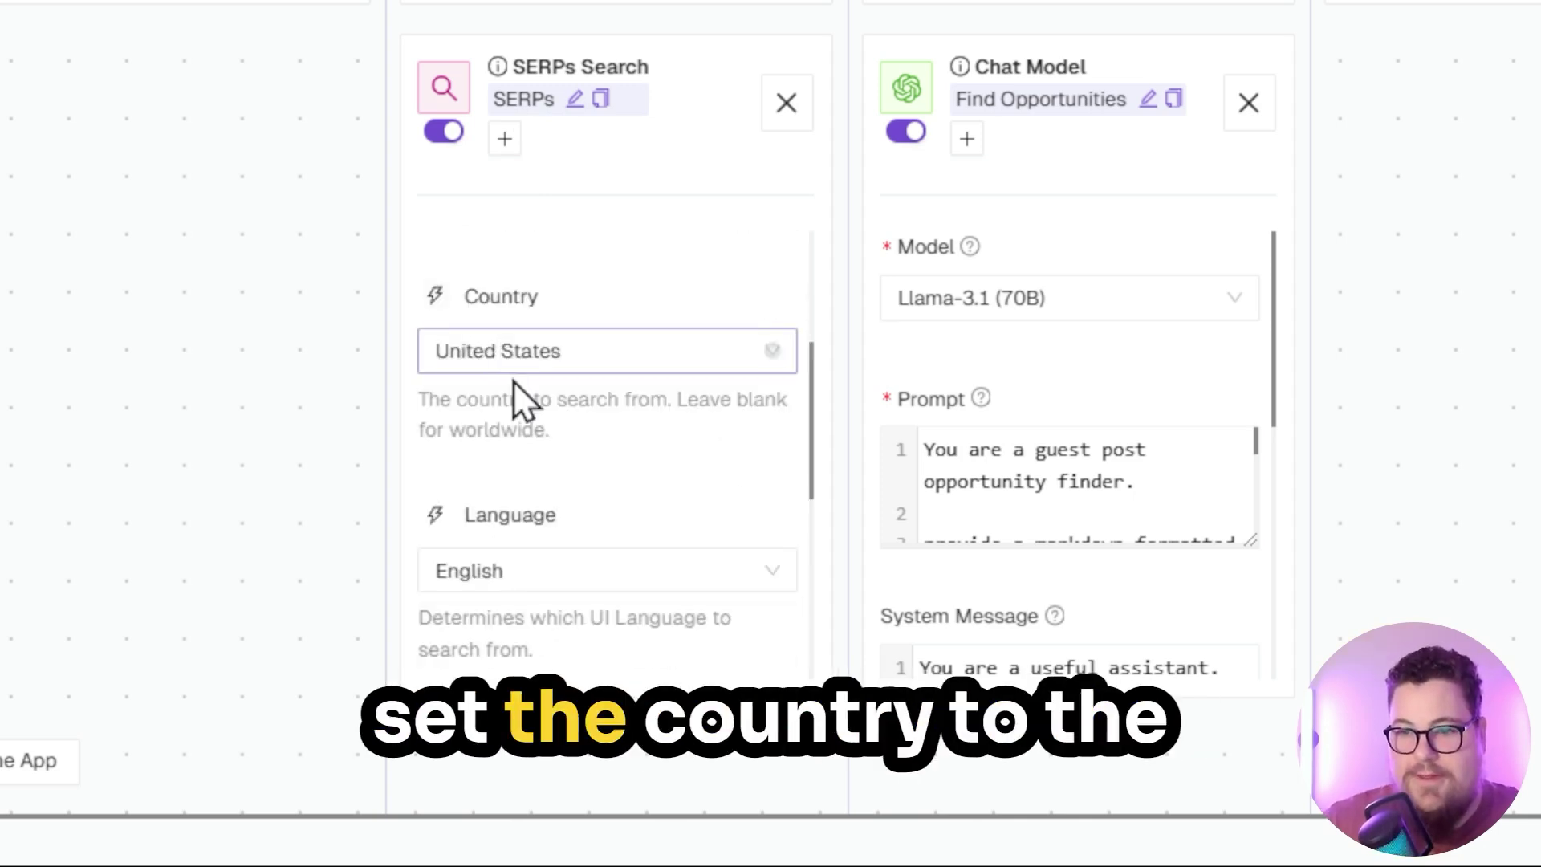
{"action": "mouse_move", "coordinate": [565, 349]}
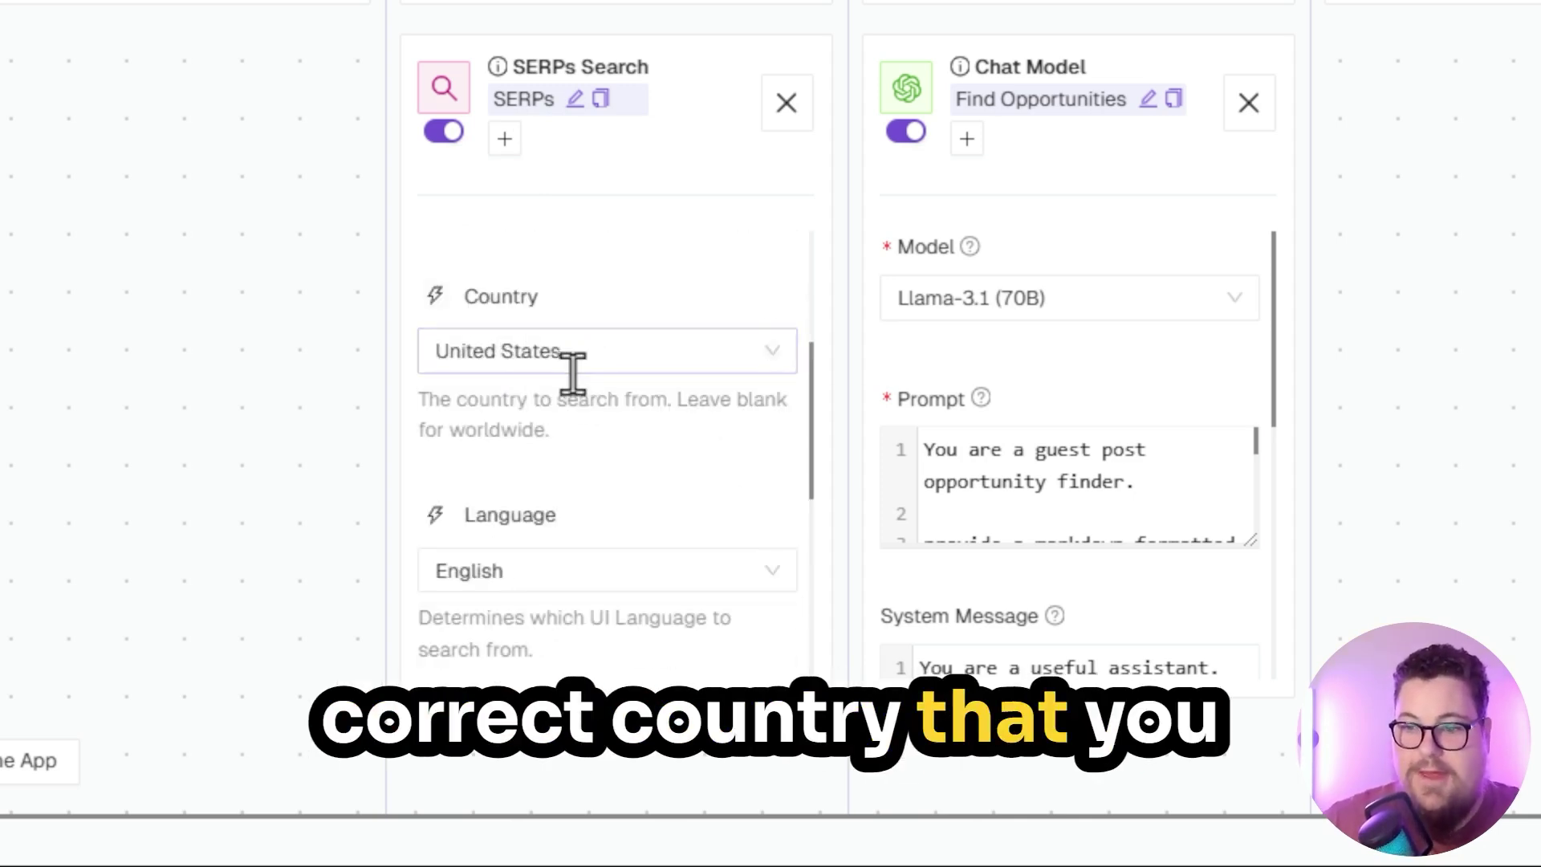
{"action": "scroll", "coordinate": [588, 436], "scroll_direction": "down", "scroll_amount": 2}
{"action": "scroll", "coordinate": [521, 361], "scroll_direction": "up", "scroll_amount": 2}
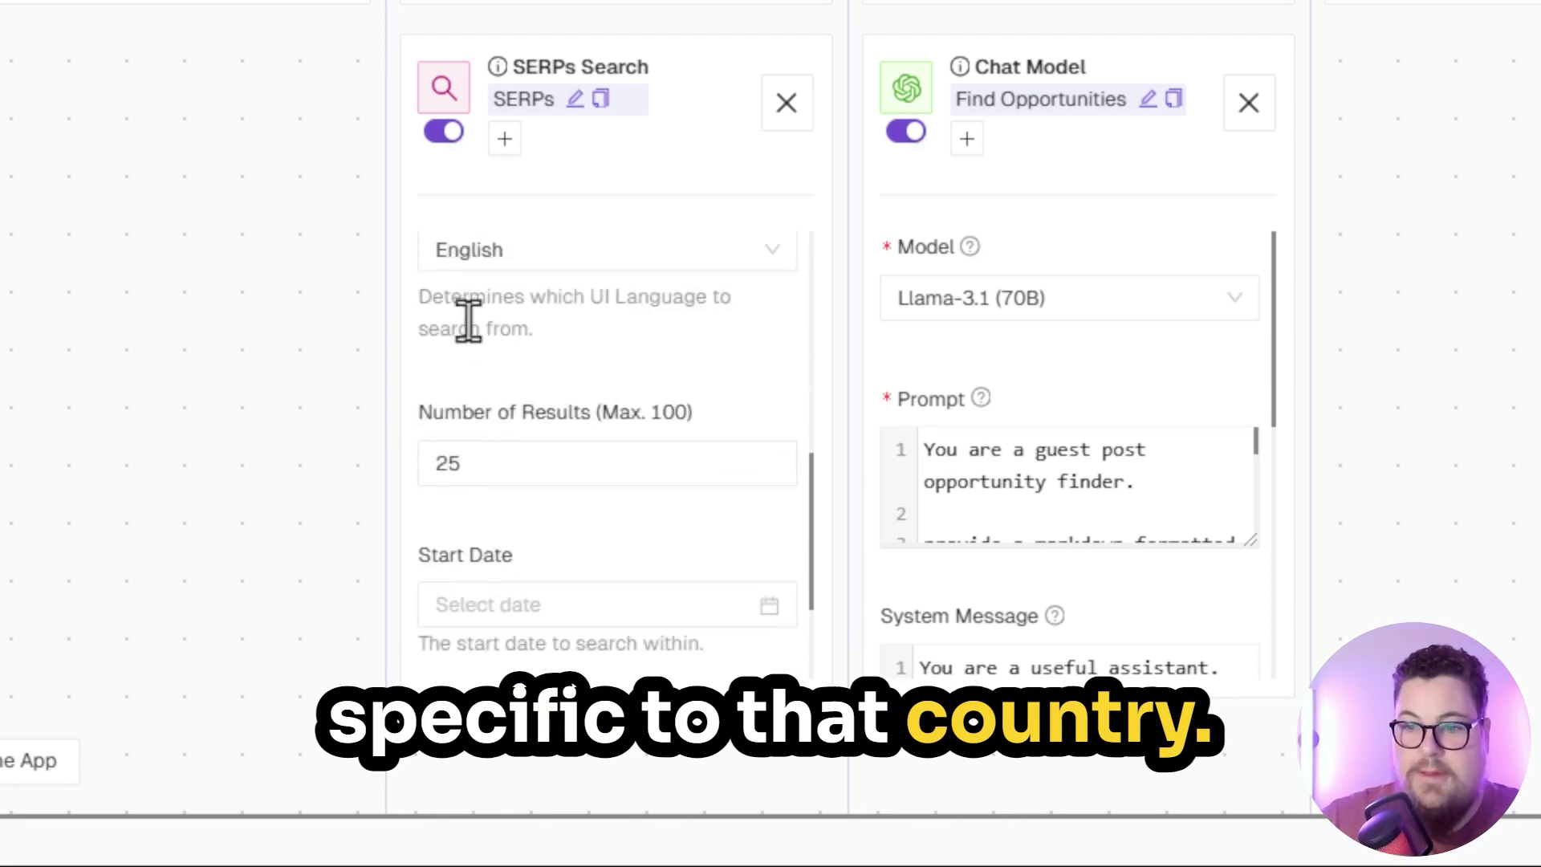
{"action": "scroll", "coordinate": [520, 337], "scroll_direction": "up", "scroll_amount": 2}
{"action": "scroll", "coordinate": [518, 449], "scroll_direction": "down", "scroll_amount": 2}
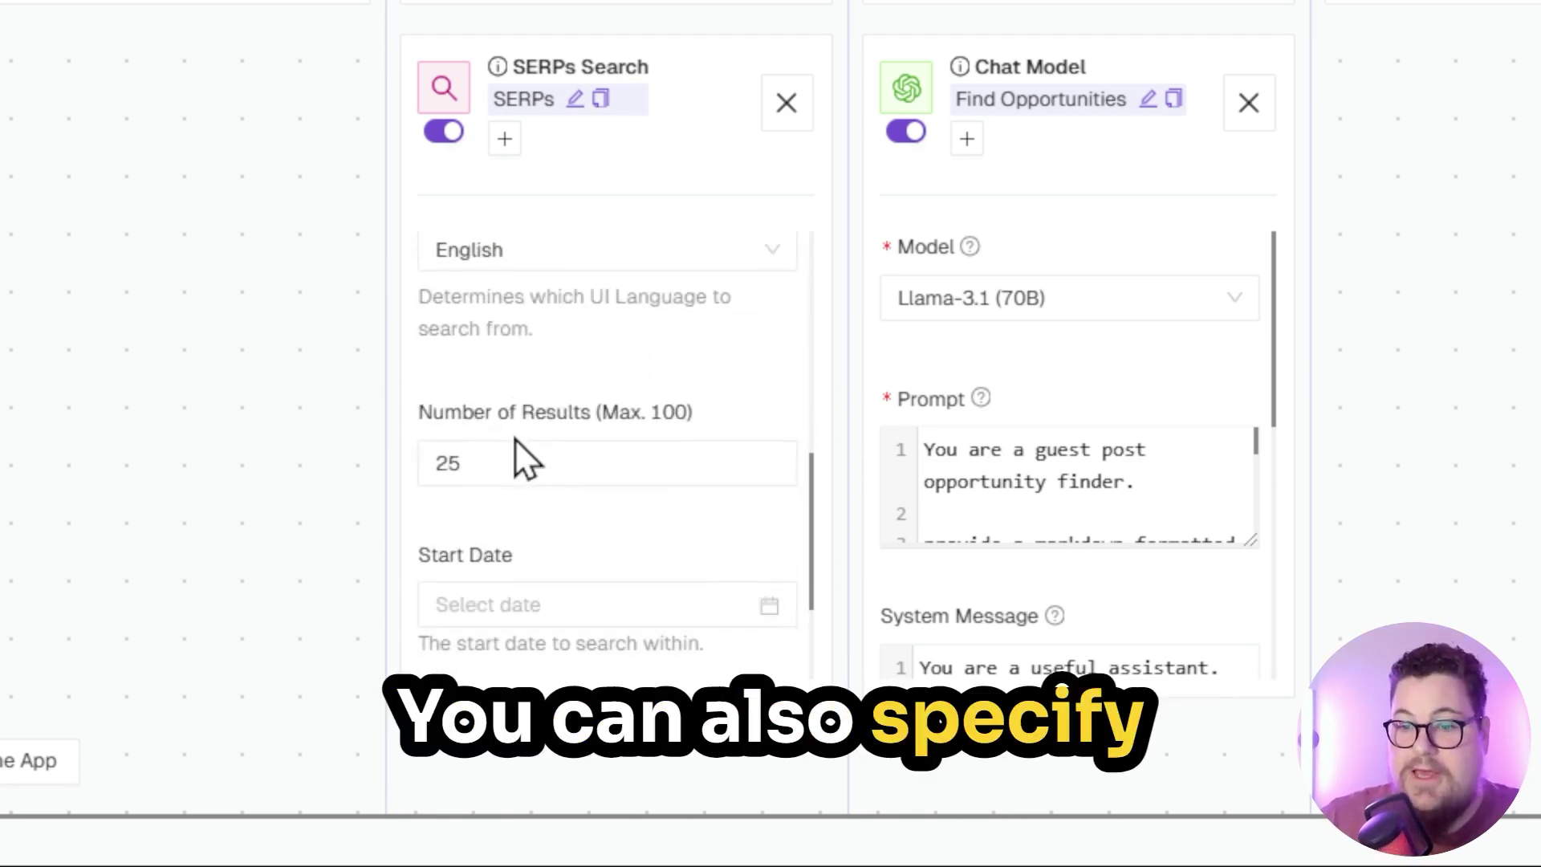
{"action": "scroll", "coordinate": [504, 473], "scroll_direction": "down", "scroll_amount": 2}
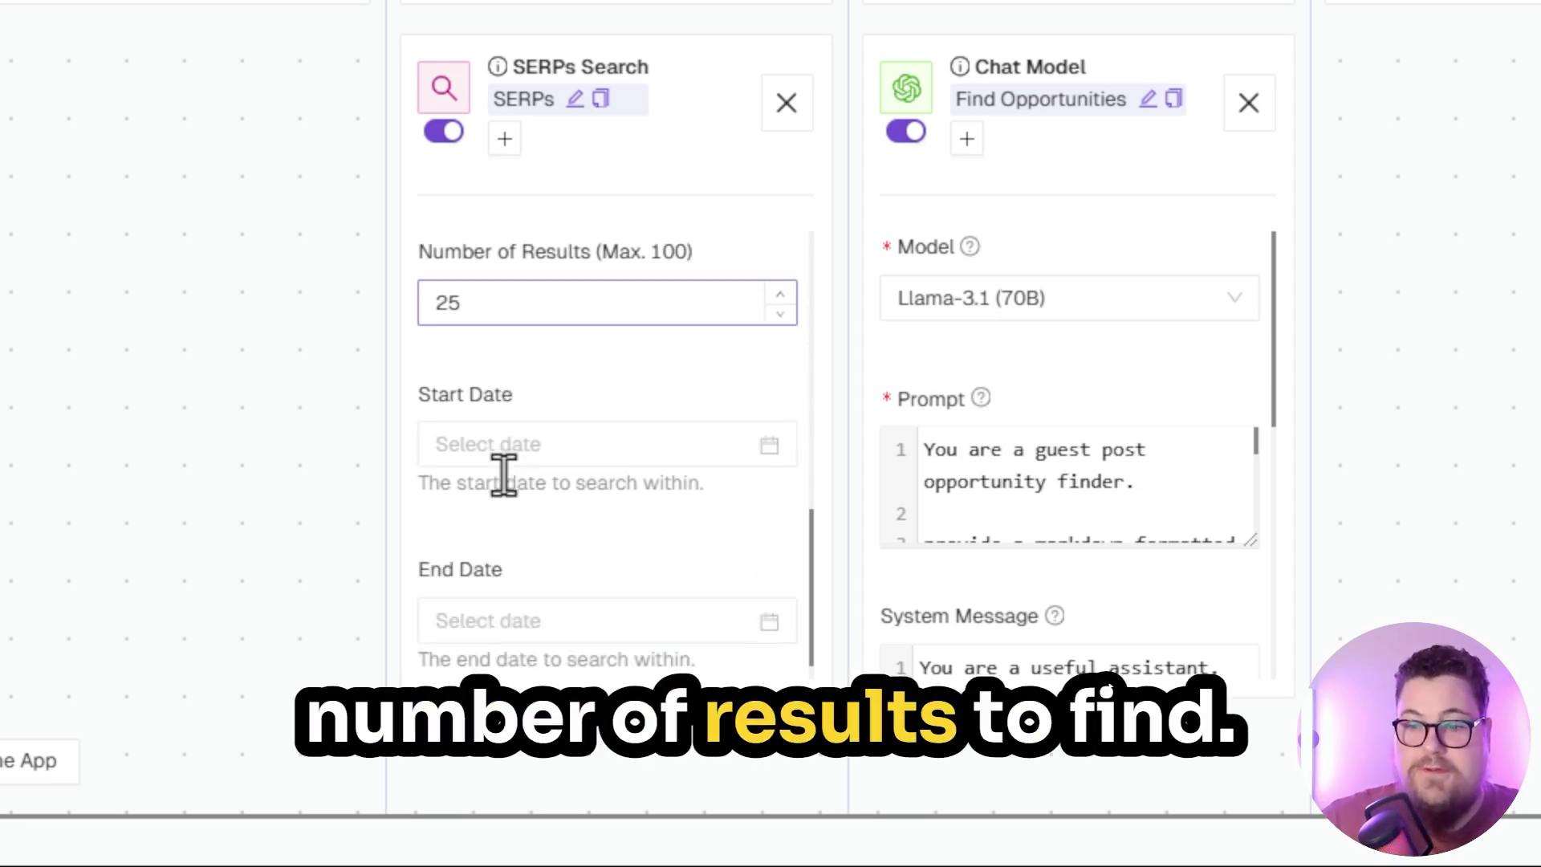
{"action": "scroll", "coordinate": [503, 274], "scroll_direction": "up", "scroll_amount": 2}
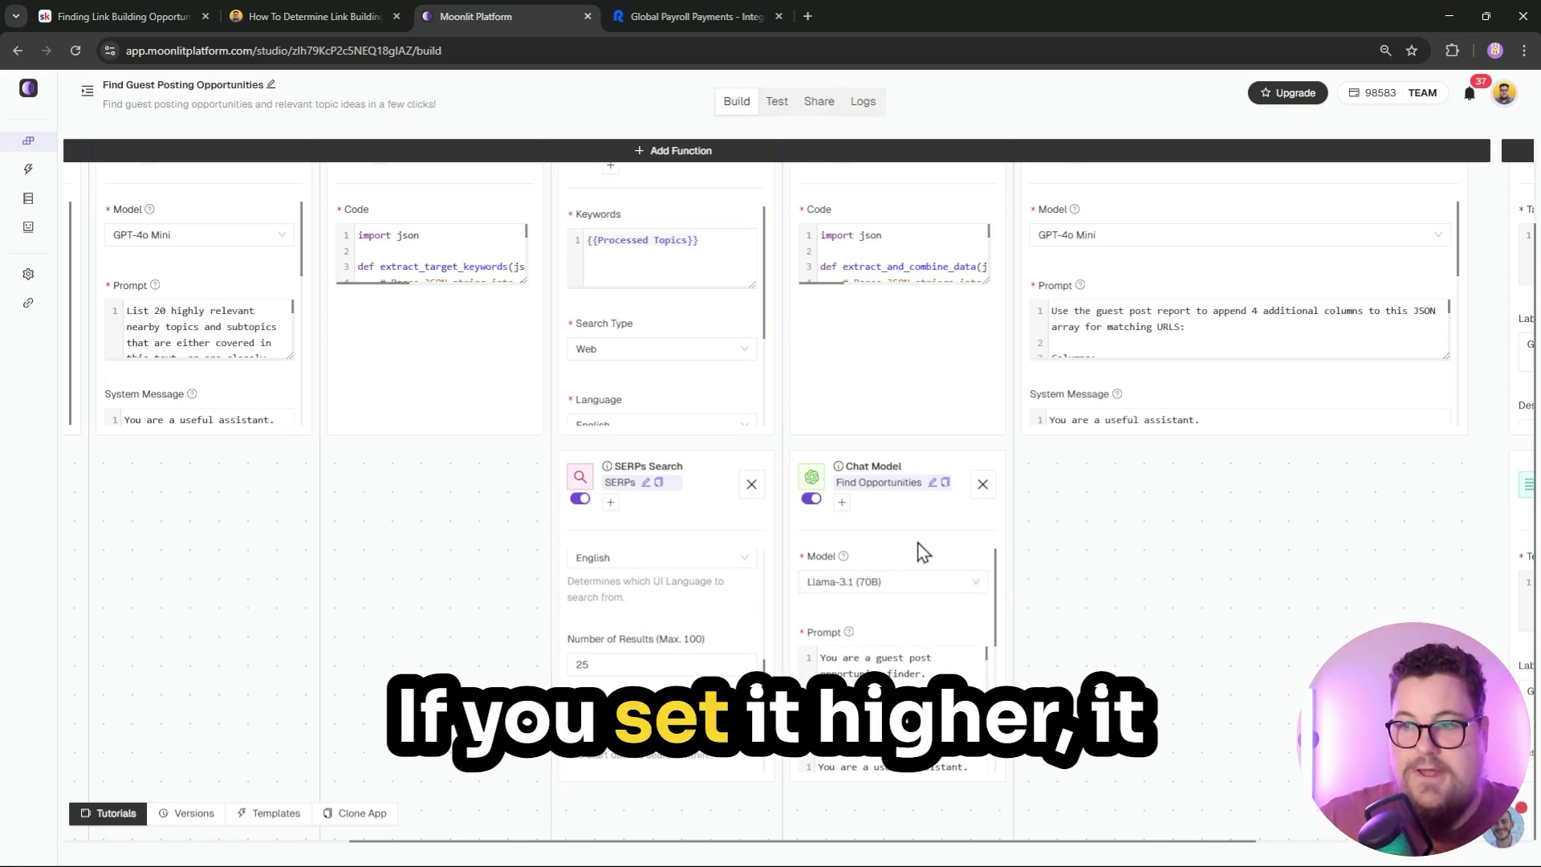
{"action": "scroll", "coordinate": [992, 378], "scroll_direction": "up", "scroll_amount": 1}
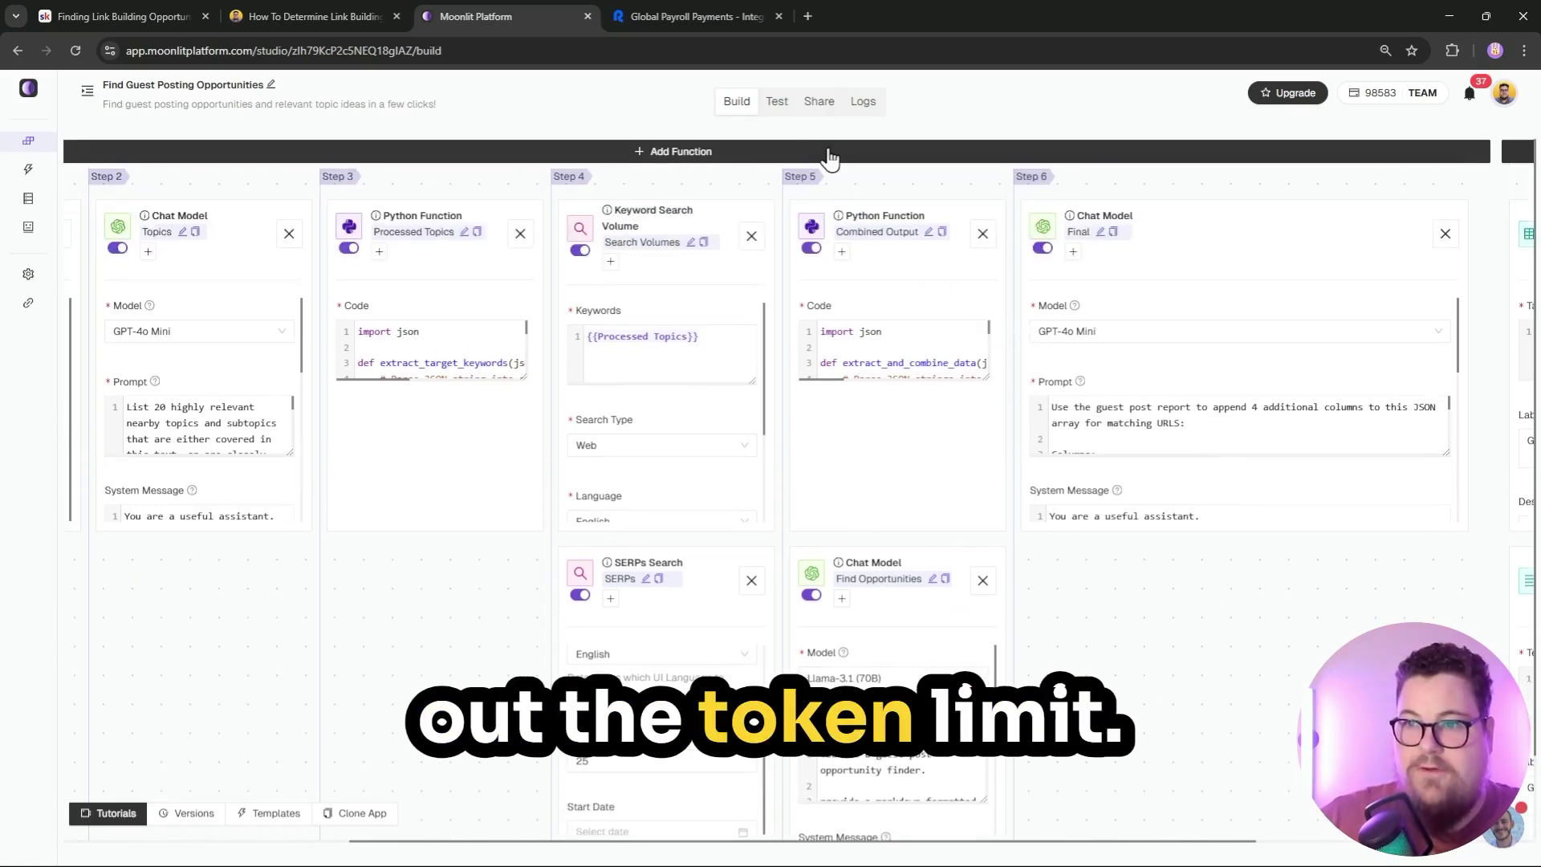
{"action": "left_click", "coordinate": [776, 102]}
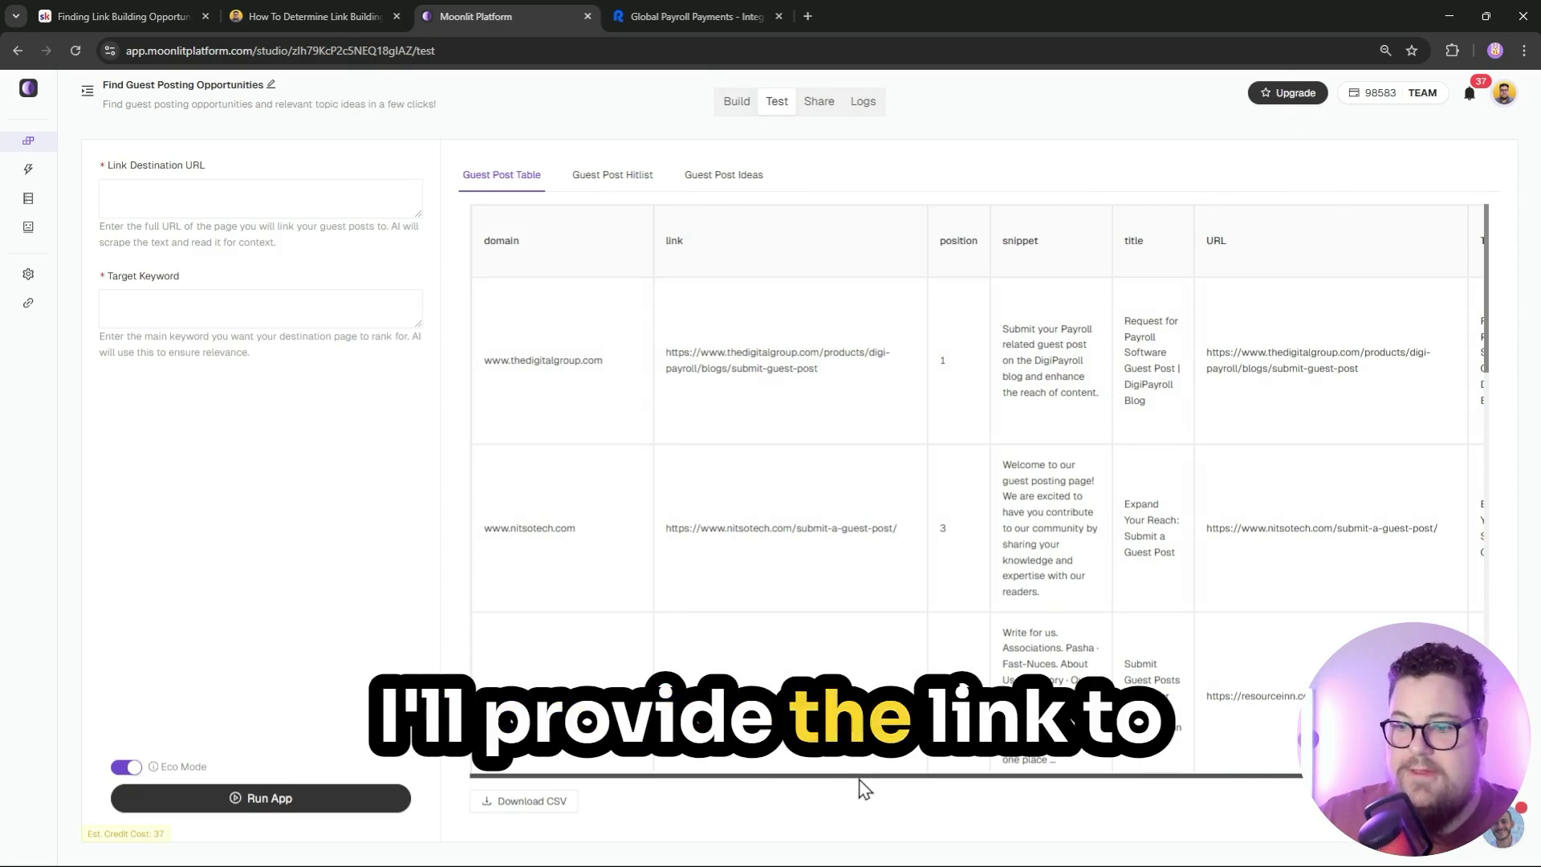
{"action": "left_click_drag", "start_coordinate": [860, 780], "coordinate": [864, 776]}
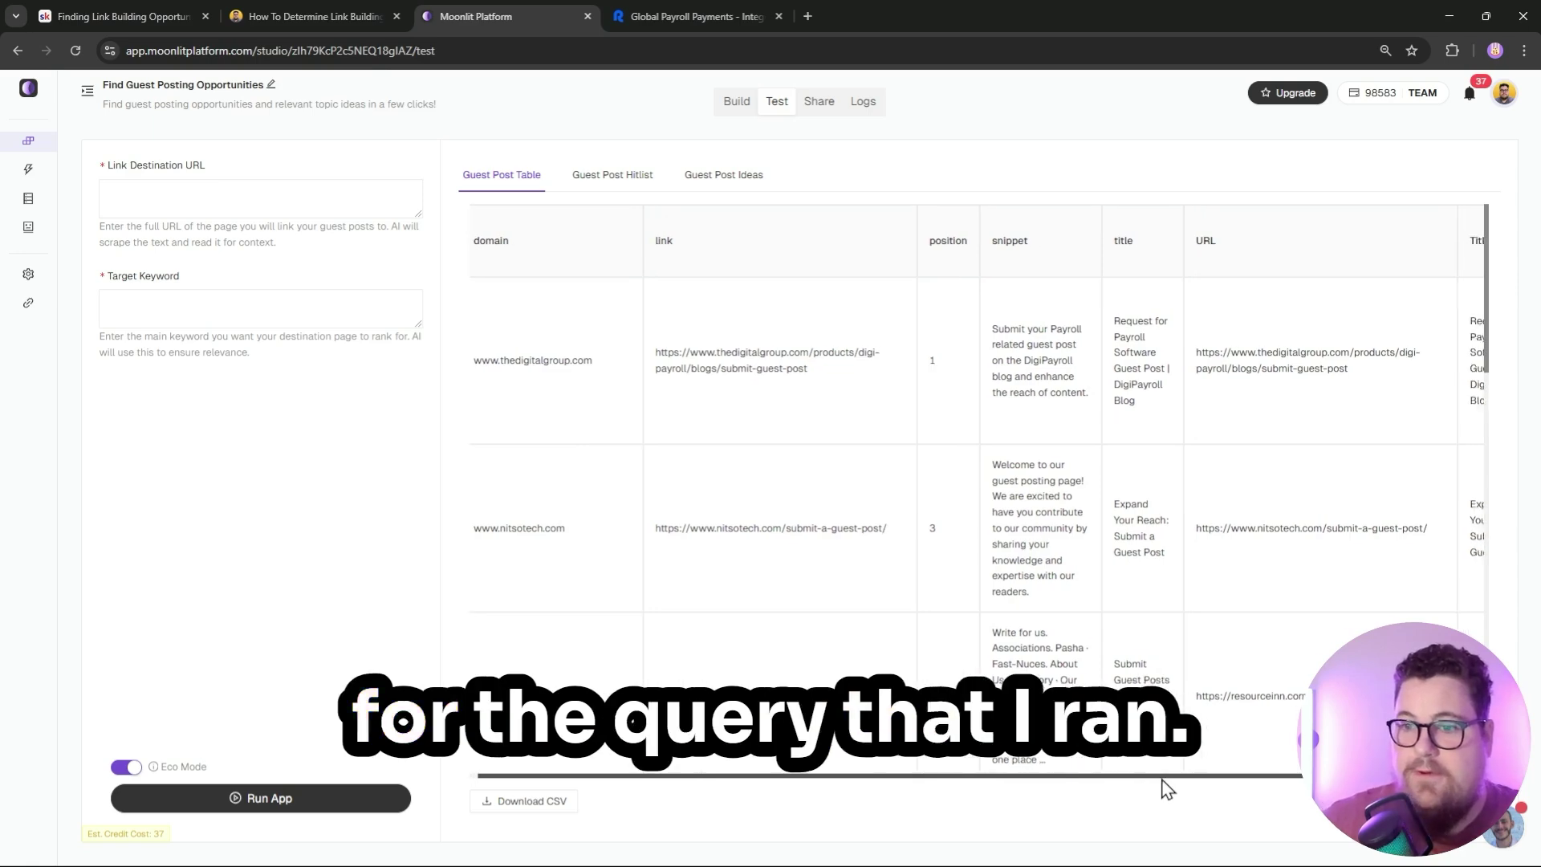
{"action": "mouse_move", "coordinate": [1166, 789]}
{"action": "left_mouse_down"}
{"action": "mouse_move", "coordinate": [1053, 766]}
{"action": "mouse_move", "coordinate": [1210, 819]}
{"action": "left_mouse_up"}
{"action": "scroll", "coordinate": [1046, 584], "scroll_direction": "down", "scroll_amount": 5}
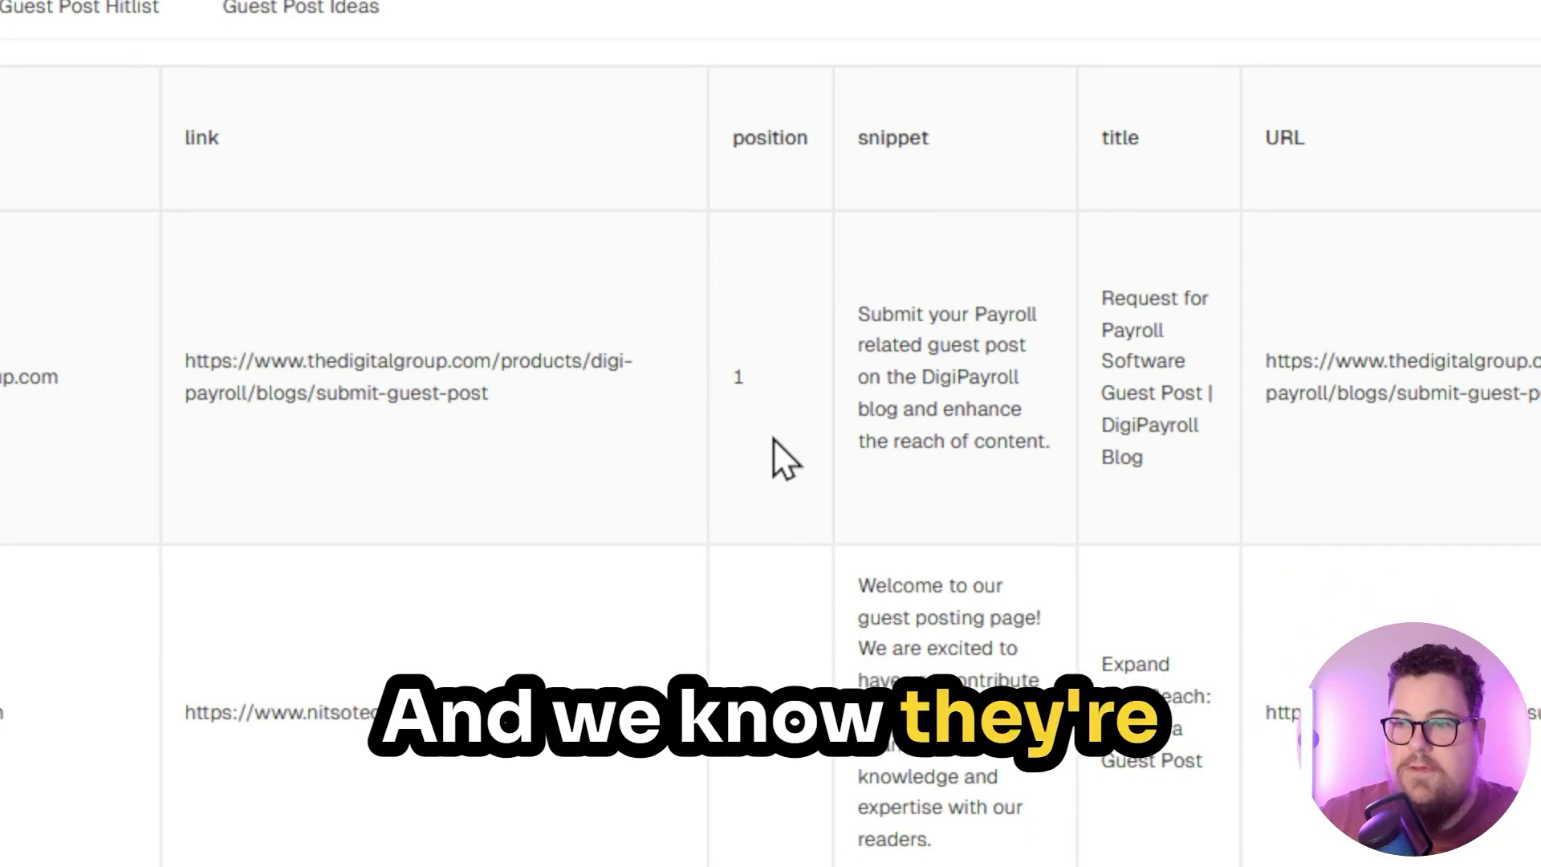
{"action": "scroll", "coordinate": [774, 449], "scroll_direction": "down", "scroll_amount": 2}
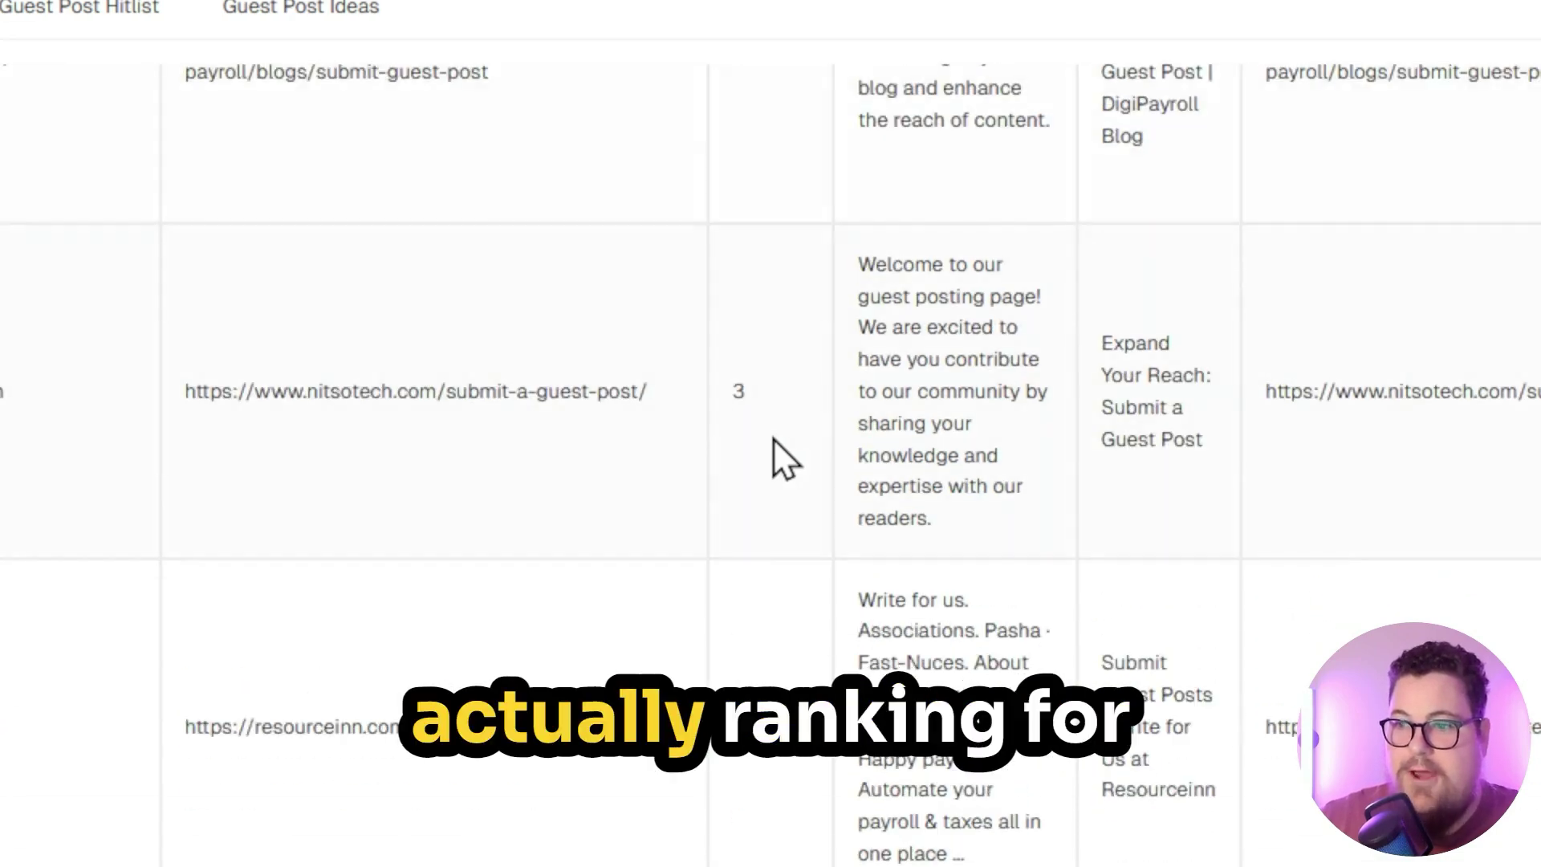
{"action": "scroll", "coordinate": [774, 438], "scroll_direction": "down", "scroll_amount": 5}
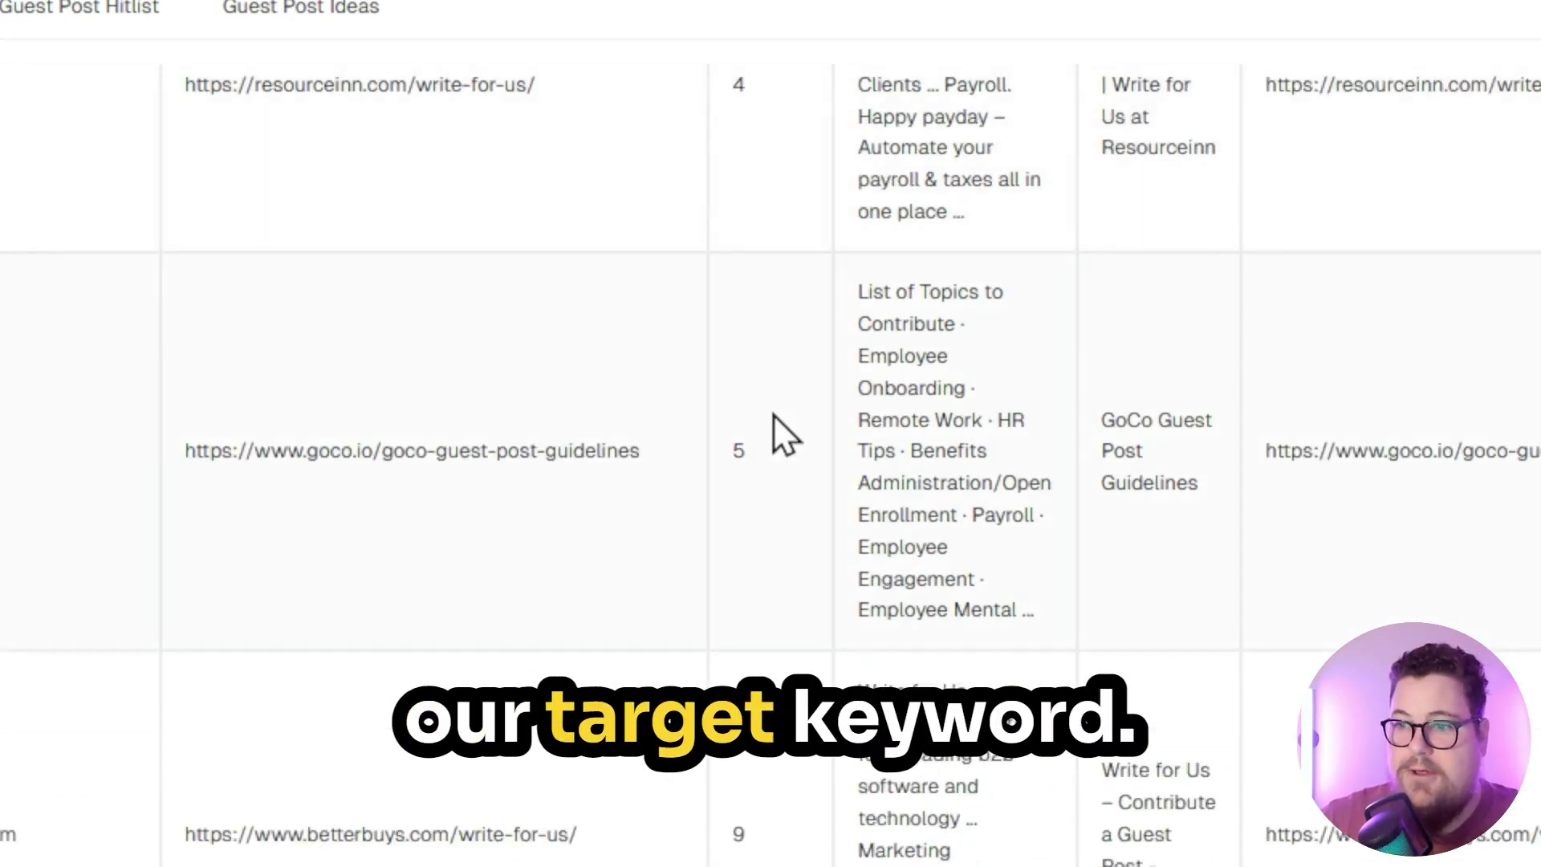
{"action": "scroll", "coordinate": [773, 414], "scroll_direction": "down", "scroll_amount": 3}
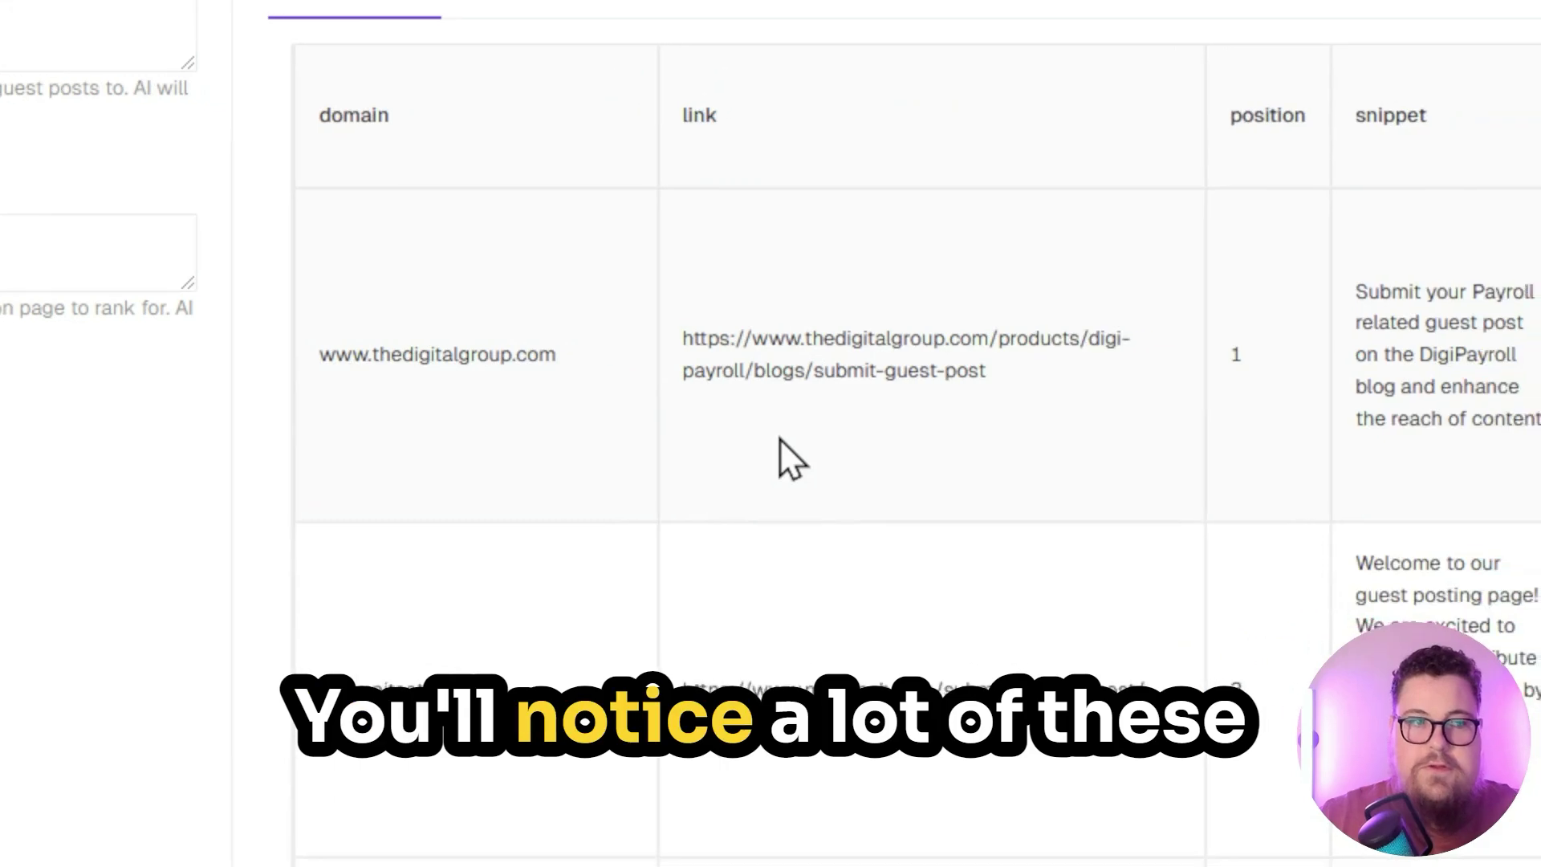
{"action": "scroll", "coordinate": [774, 440], "scroll_direction": "down", "scroll_amount": 5}
{"action": "scroll", "coordinate": [773, 437], "scroll_direction": "down", "scroll_amount": 5}
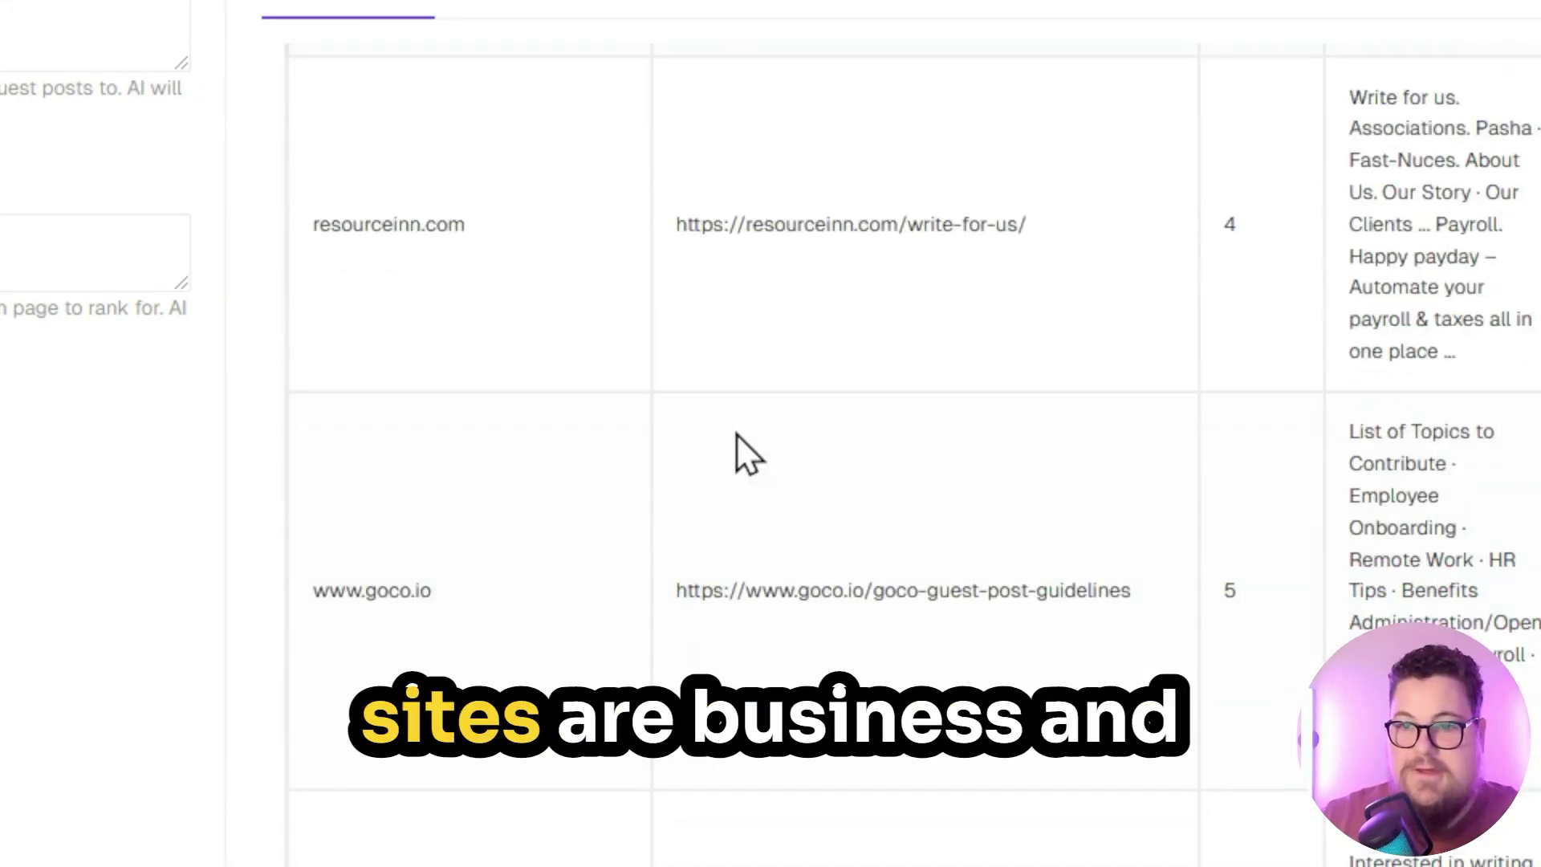
{"action": "scroll", "coordinate": [732, 437], "scroll_direction": "down", "scroll_amount": 4}
{"action": "scroll", "coordinate": [690, 438], "scroll_direction": "down", "scroll_amount": 4}
{"action": "scroll", "coordinate": [642, 417], "scroll_direction": "down", "scroll_amount": 4}
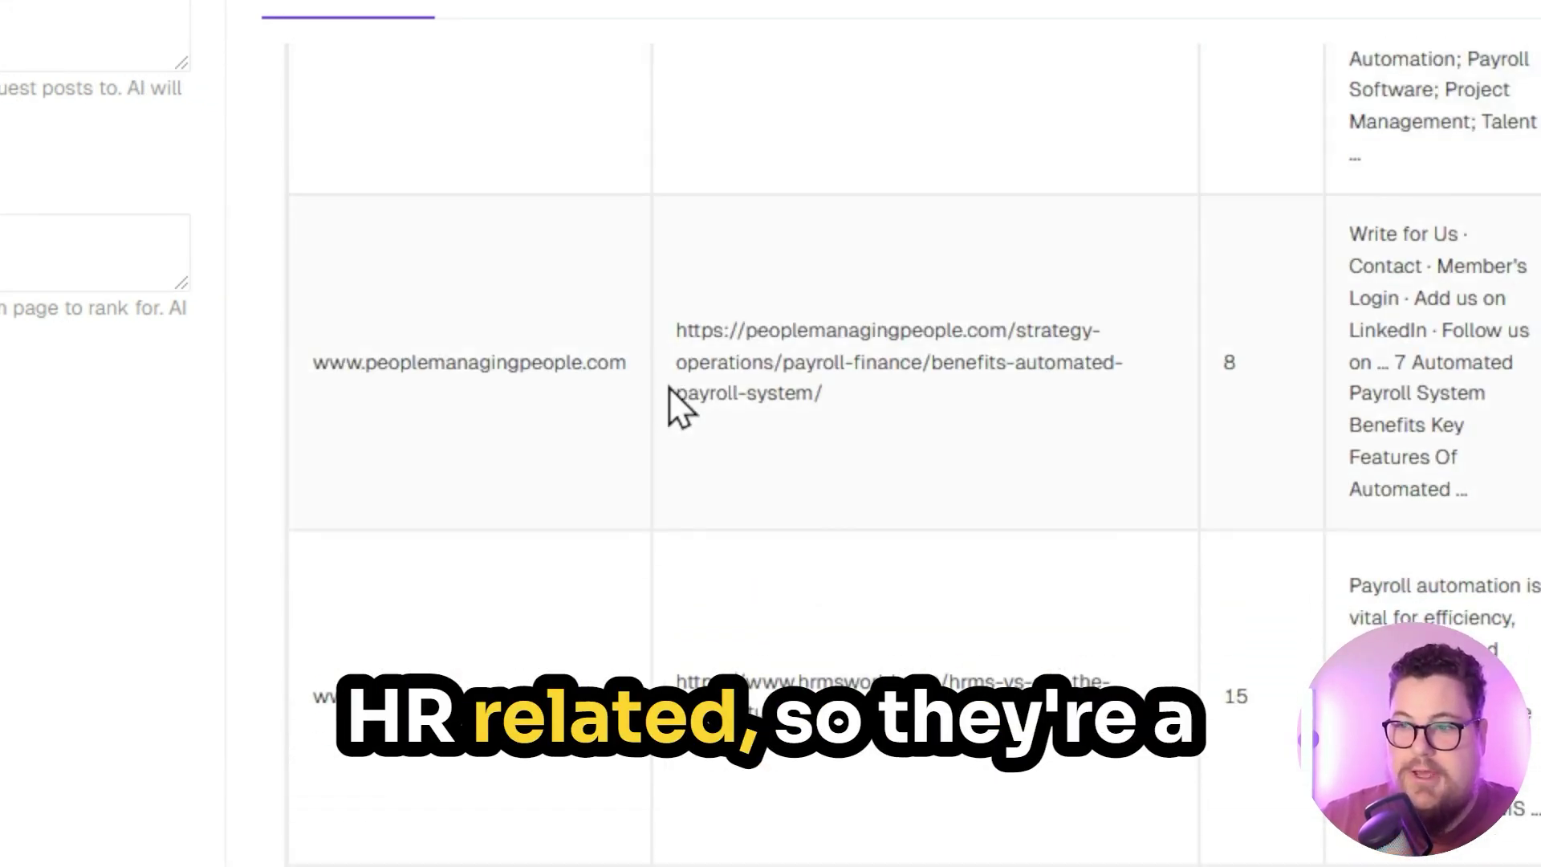
{"action": "scroll", "coordinate": [678, 377], "scroll_direction": "down", "scroll_amount": 4}
{"action": "scroll", "coordinate": [683, 353], "scroll_direction": "down", "scroll_amount": 4}
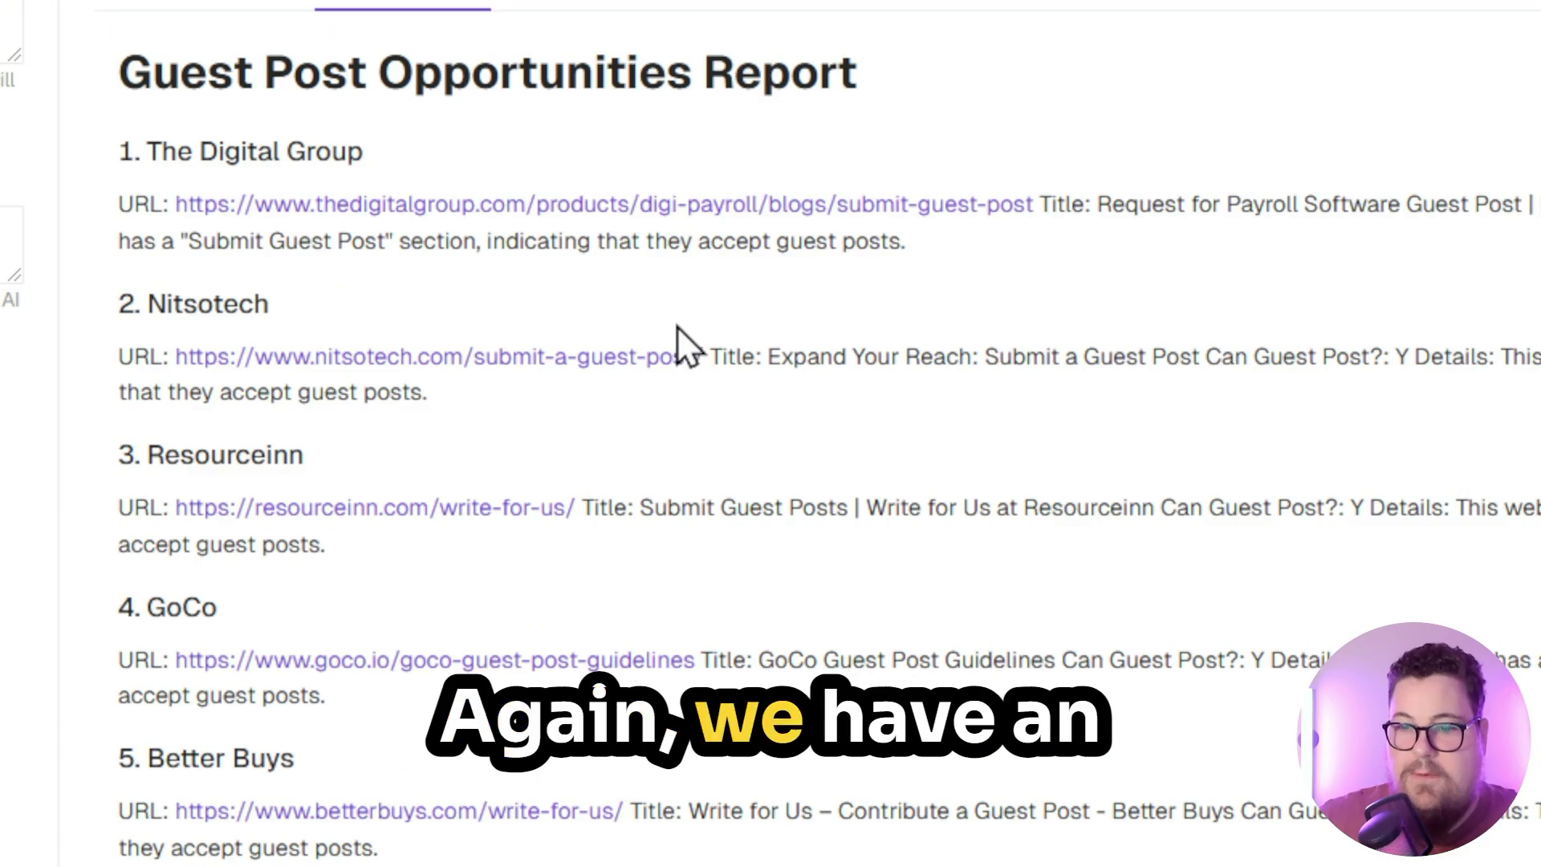
Scroll through the guest post results table.
{"action": "scroll", "coordinate": [677, 345], "scroll_direction": "down", "scroll_amount": 3}
{"action": "scroll", "coordinate": [839, 430], "scroll_direction": "down", "scroll_amount": 5}
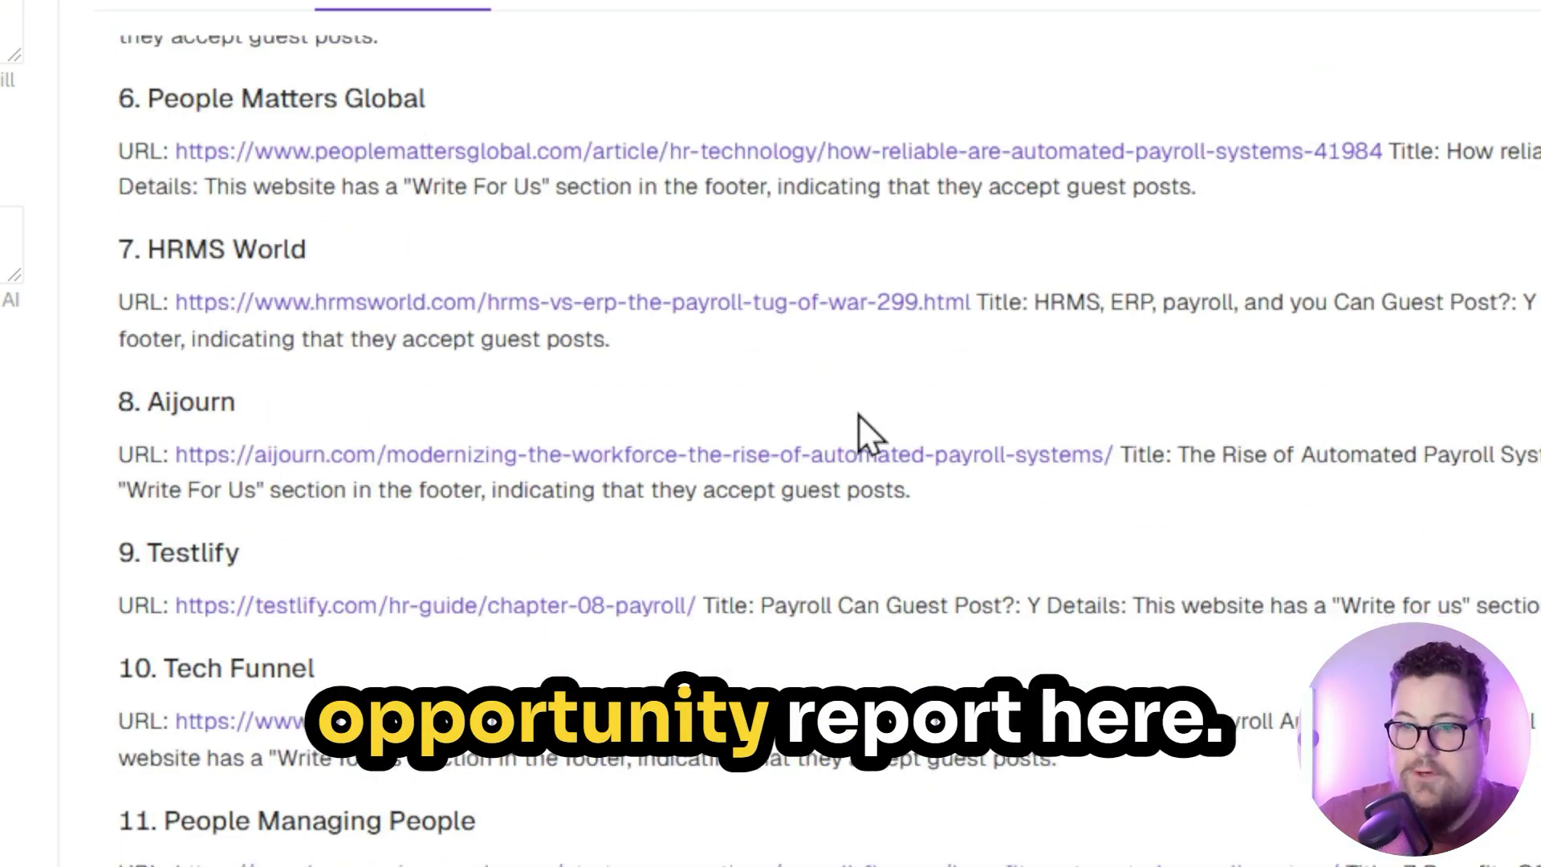
{"action": "scroll", "coordinate": [859, 434], "scroll_direction": "down", "scroll_amount": 4}
{"action": "scroll", "coordinate": [891, 425], "scroll_direction": "down", "scroll_amount": 4}
{"action": "scroll", "coordinate": [967, 588], "scroll_direction": "up", "scroll_amount": 15}
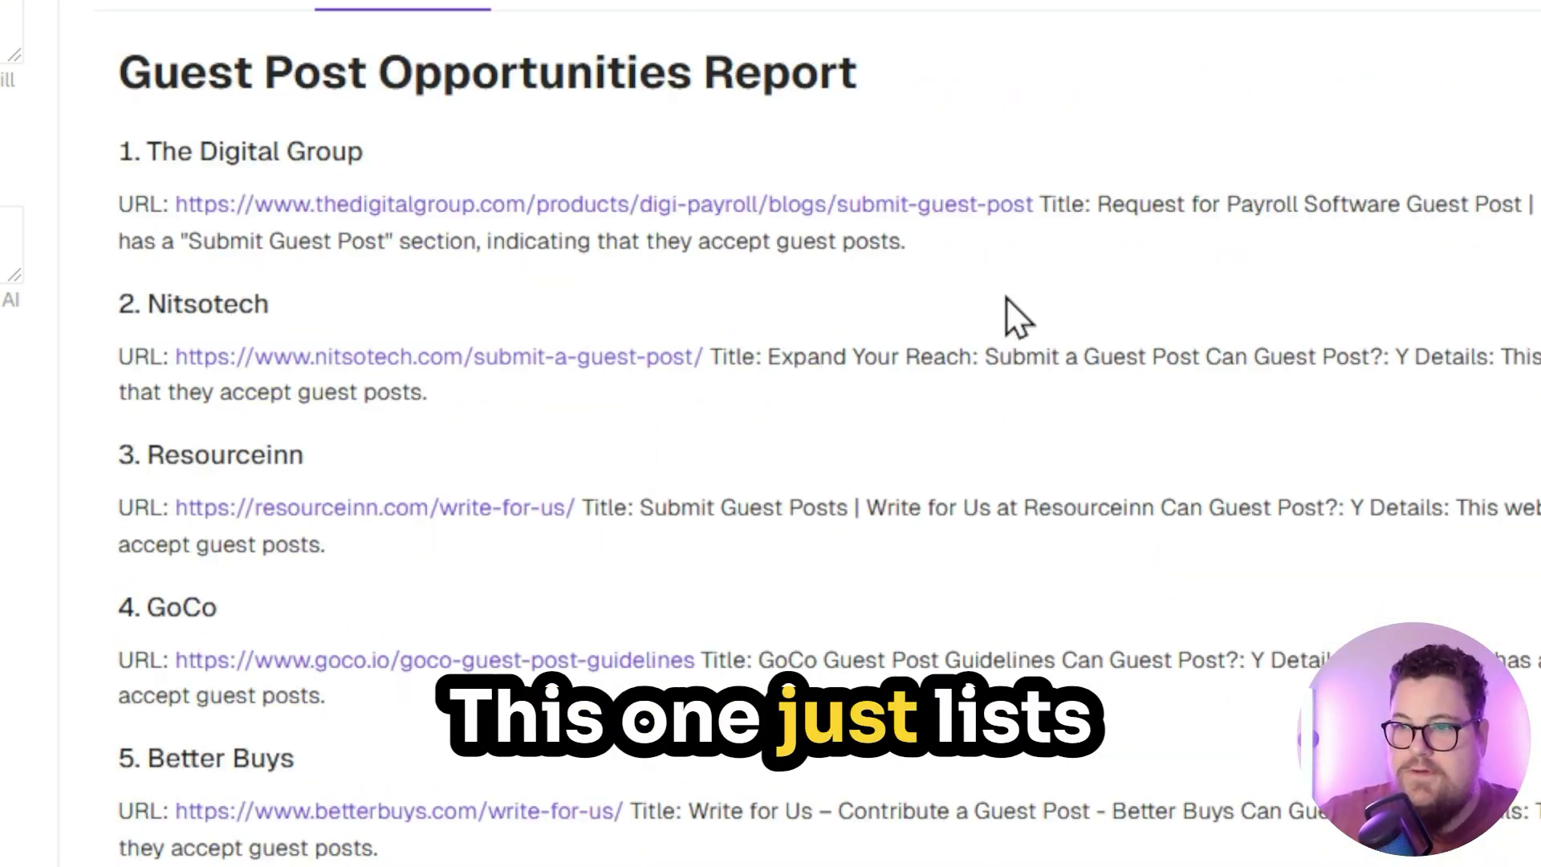
{"action": "scroll", "coordinate": [1005, 321], "scroll_direction": "down", "scroll_amount": 4}
{"action": "scroll", "coordinate": [999, 365], "scroll_direction": "down", "scroll_amount": 3}
{"action": "scroll", "coordinate": [1011, 482], "scroll_direction": "down", "scroll_amount": 5}
{"action": "scroll", "coordinate": [987, 578], "scroll_direction": "down", "scroll_amount": 9}
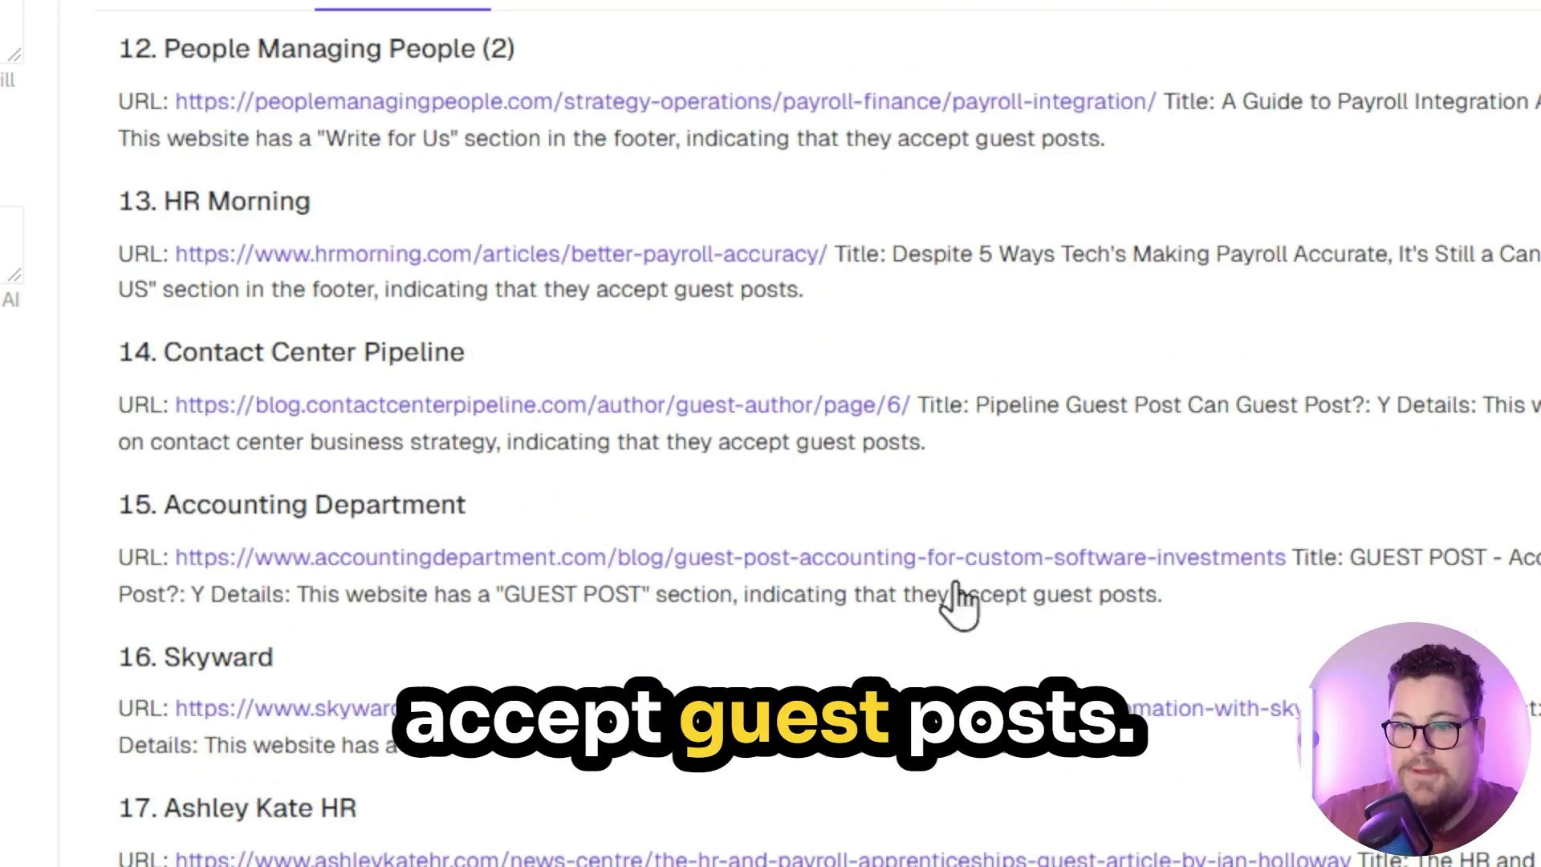
{"action": "scroll", "coordinate": [558, 357], "scroll_direction": "up", "scroll_amount": 10}
{"action": "scroll", "coordinate": [401, 200], "scroll_direction": "up", "scroll_amount": 5}
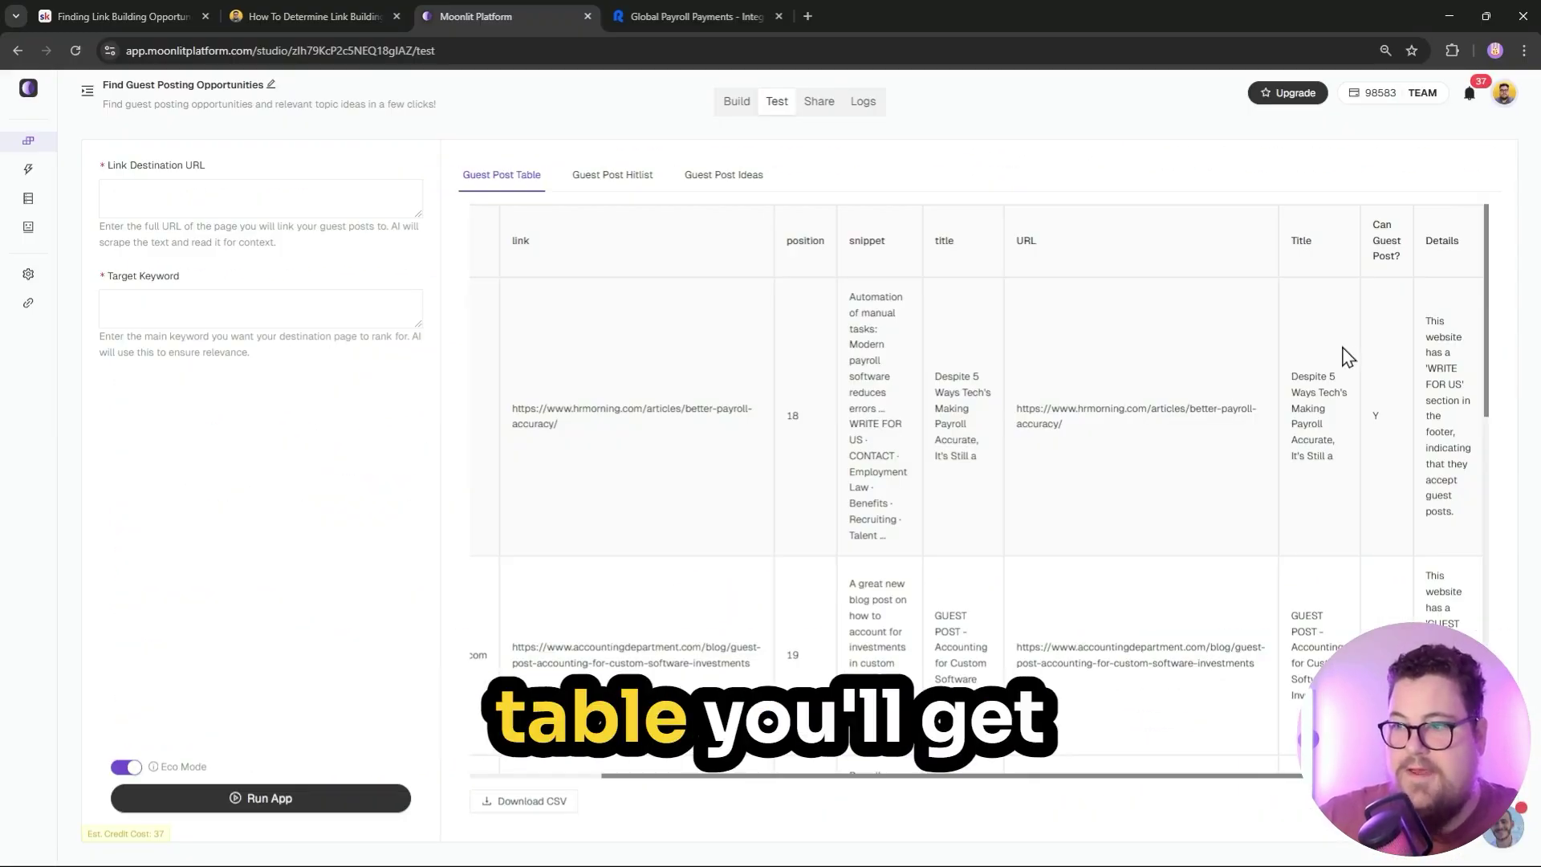
{"action": "scroll", "coordinate": [1367, 481], "scroll_direction": "down", "scroll_amount": 3}
{"action": "scroll", "coordinate": [1123, 385], "scroll_direction": "down", "scroll_amount": 3}
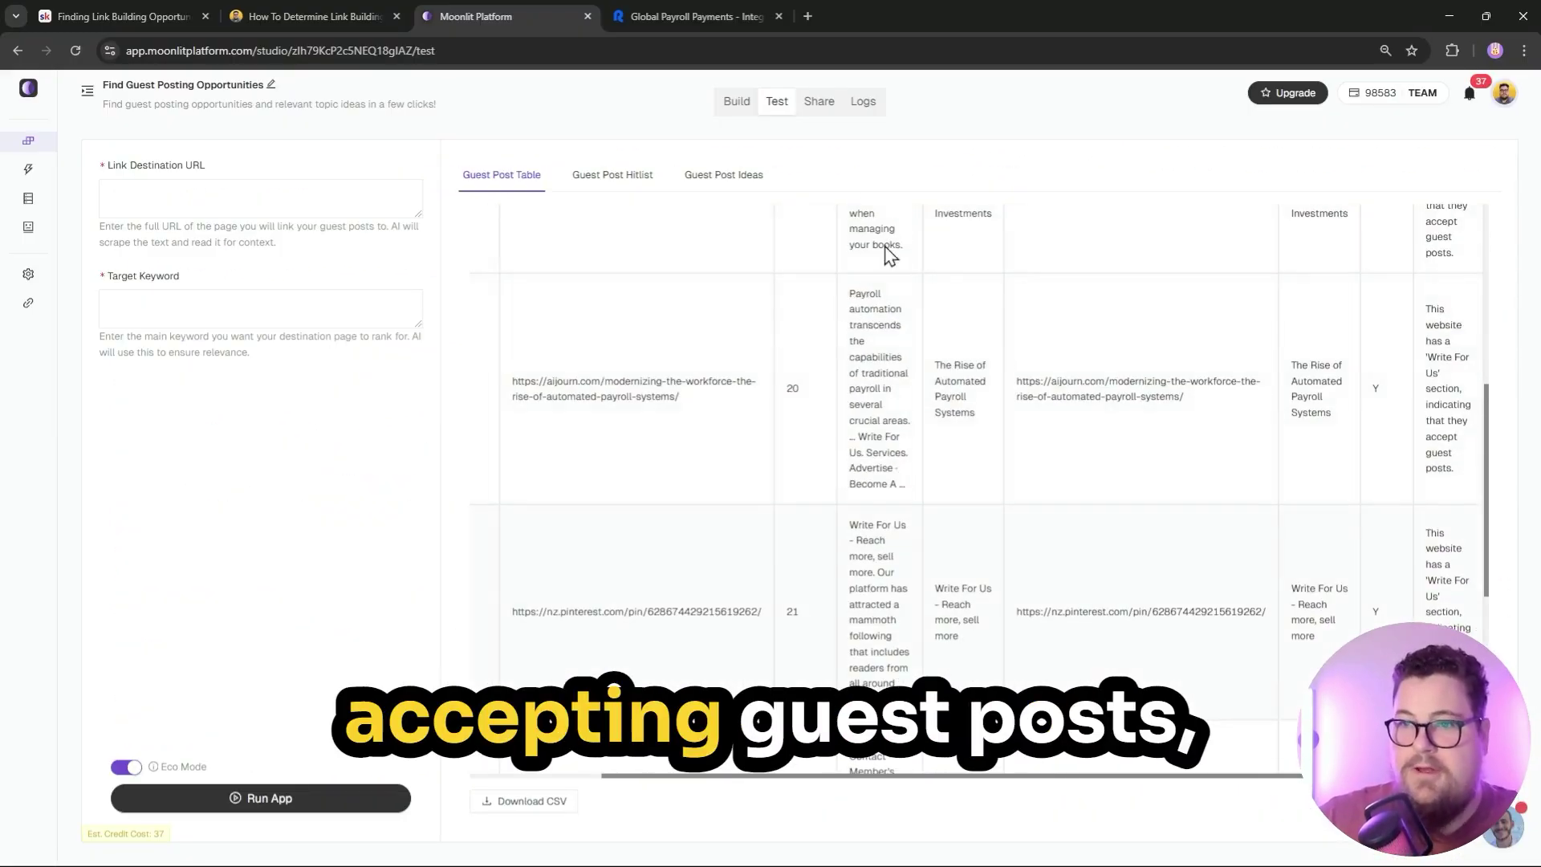
Open the Guest Post Hitlist report listing payroll sites like GoCo and HRMS World.
{"action": "left_click", "coordinate": [614, 180]}
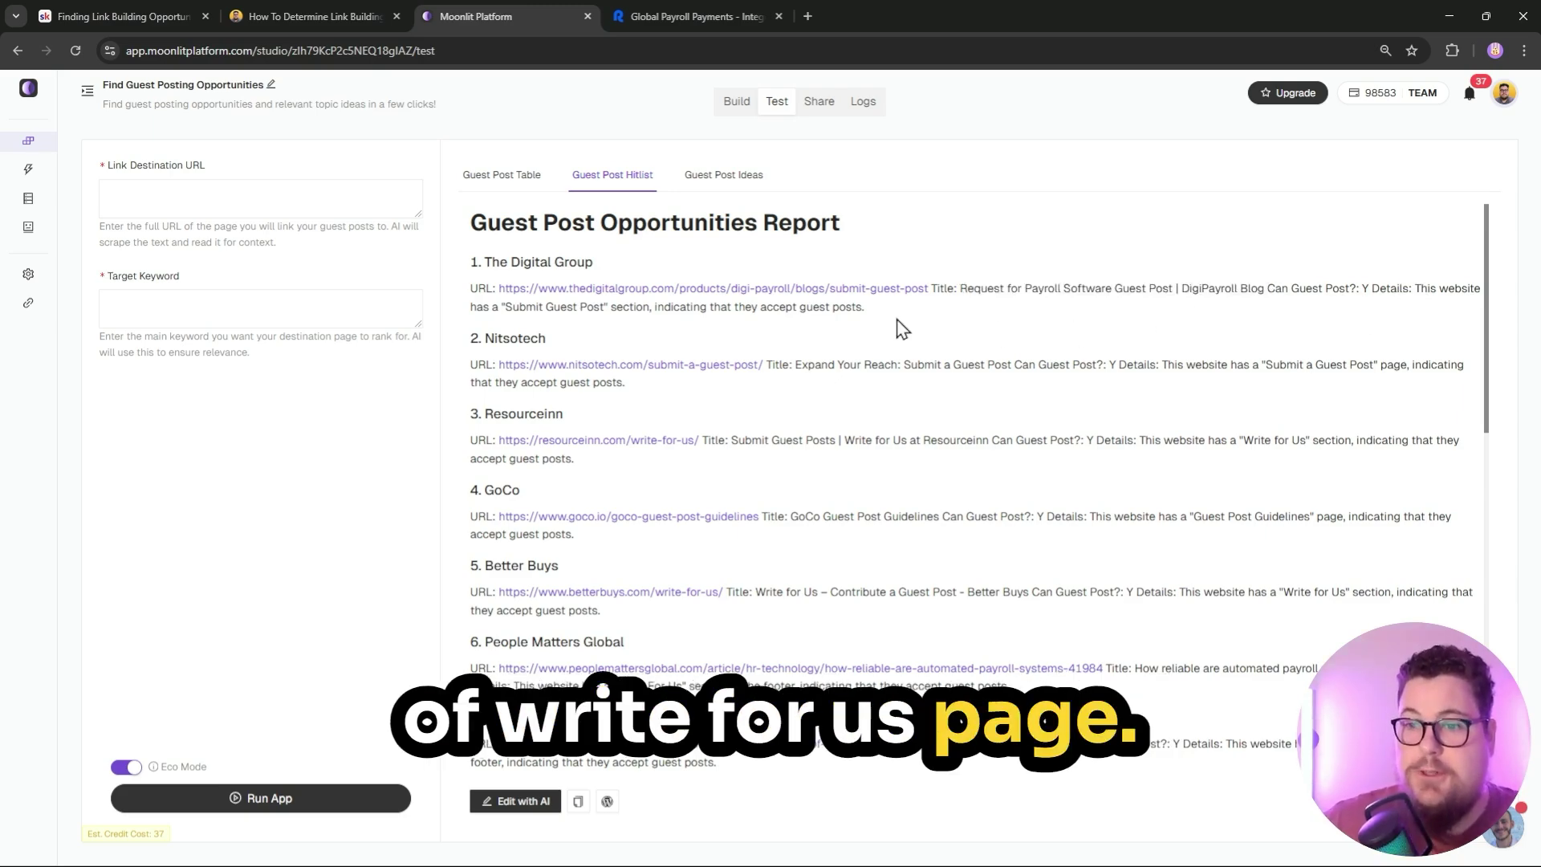
{"action": "scroll", "coordinate": [945, 417], "scroll_direction": "down", "scroll_amount": 8}
{"action": "scroll", "coordinate": [952, 413], "scroll_direction": "down", "scroll_amount": 3}
{"action": "scroll", "coordinate": [935, 396], "scroll_direction": "up", "scroll_amount": 12}
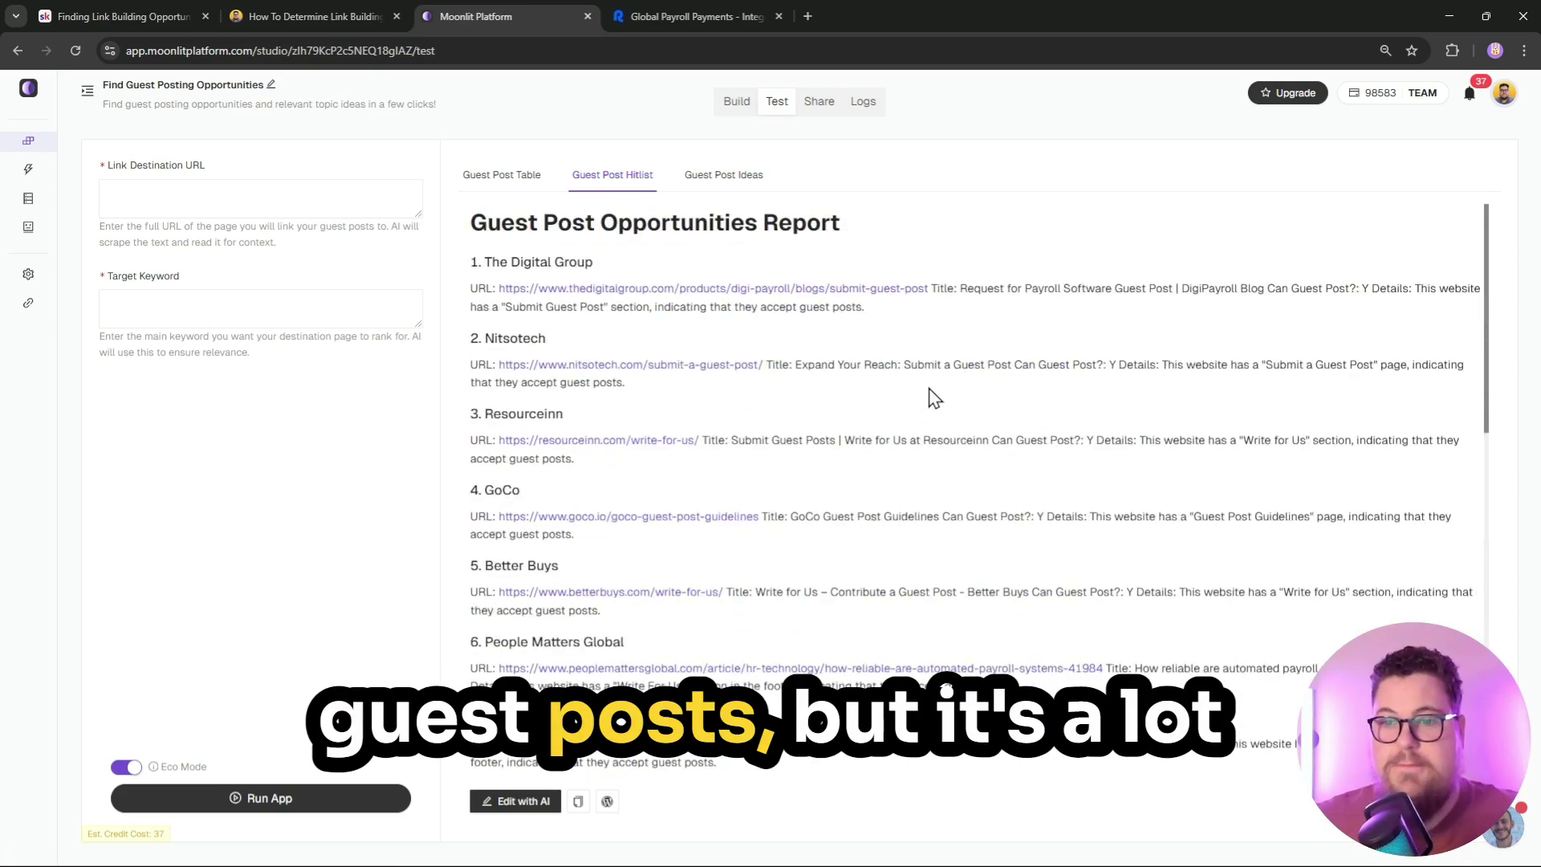
Scroll through the Guest Post Opportunities Report entries.
{"action": "scroll", "coordinate": [955, 405], "scroll_direction": "down", "scroll_amount": 1}
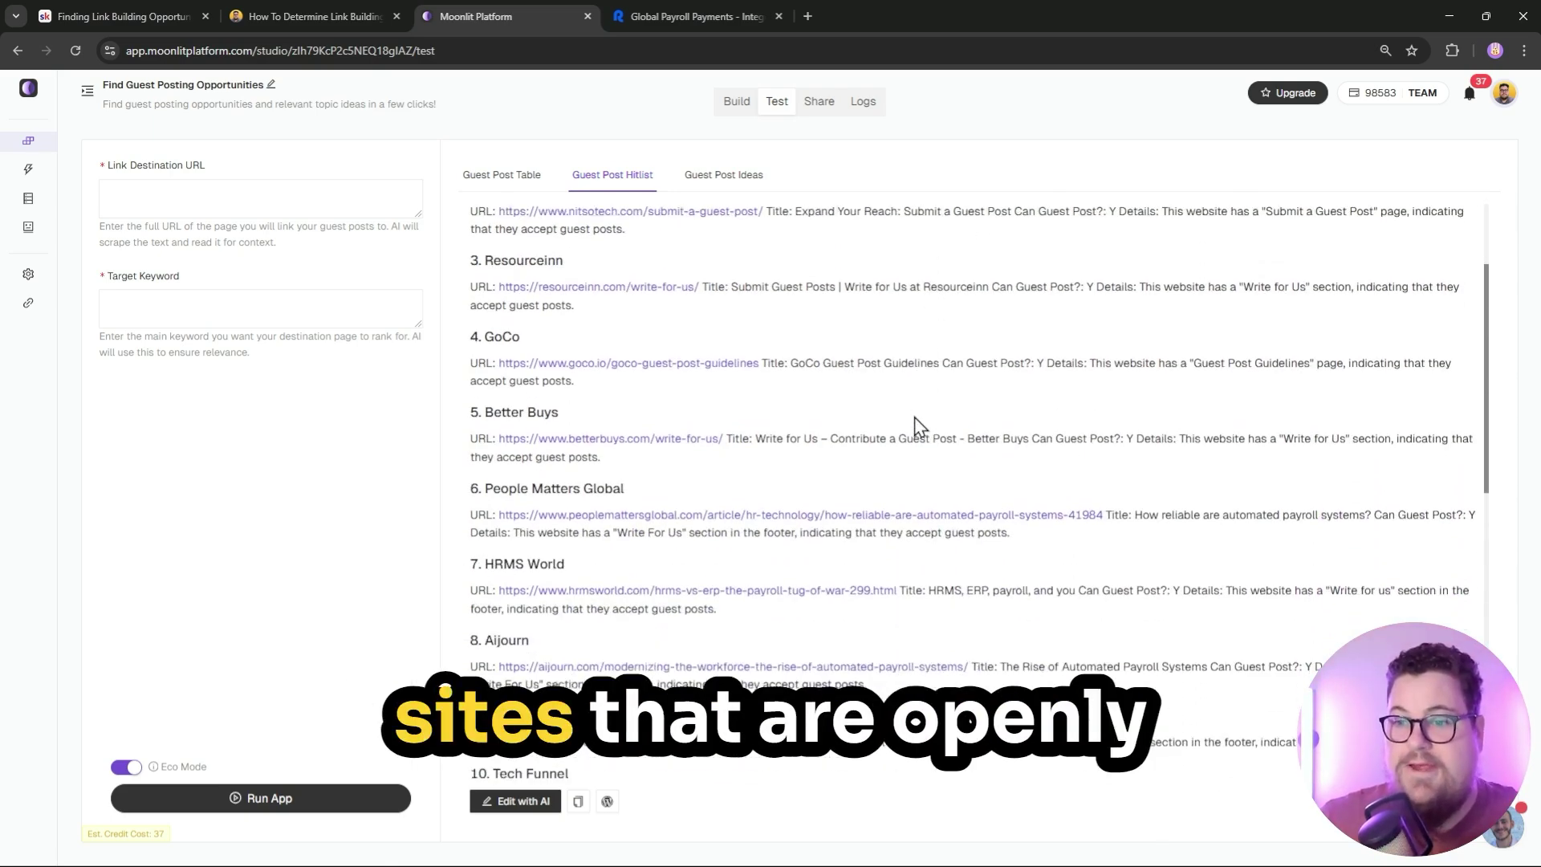
{"action": "scroll", "coordinate": [911, 427], "scroll_direction": "down", "scroll_amount": 6}
{"action": "scroll", "coordinate": [882, 458], "scroll_direction": "down", "scroll_amount": 4}
{"action": "scroll", "coordinate": [851, 521], "scroll_direction": "up", "scroll_amount": 8}
{"action": "scroll", "coordinate": [839, 553], "scroll_direction": "up", "scroll_amount": 3}
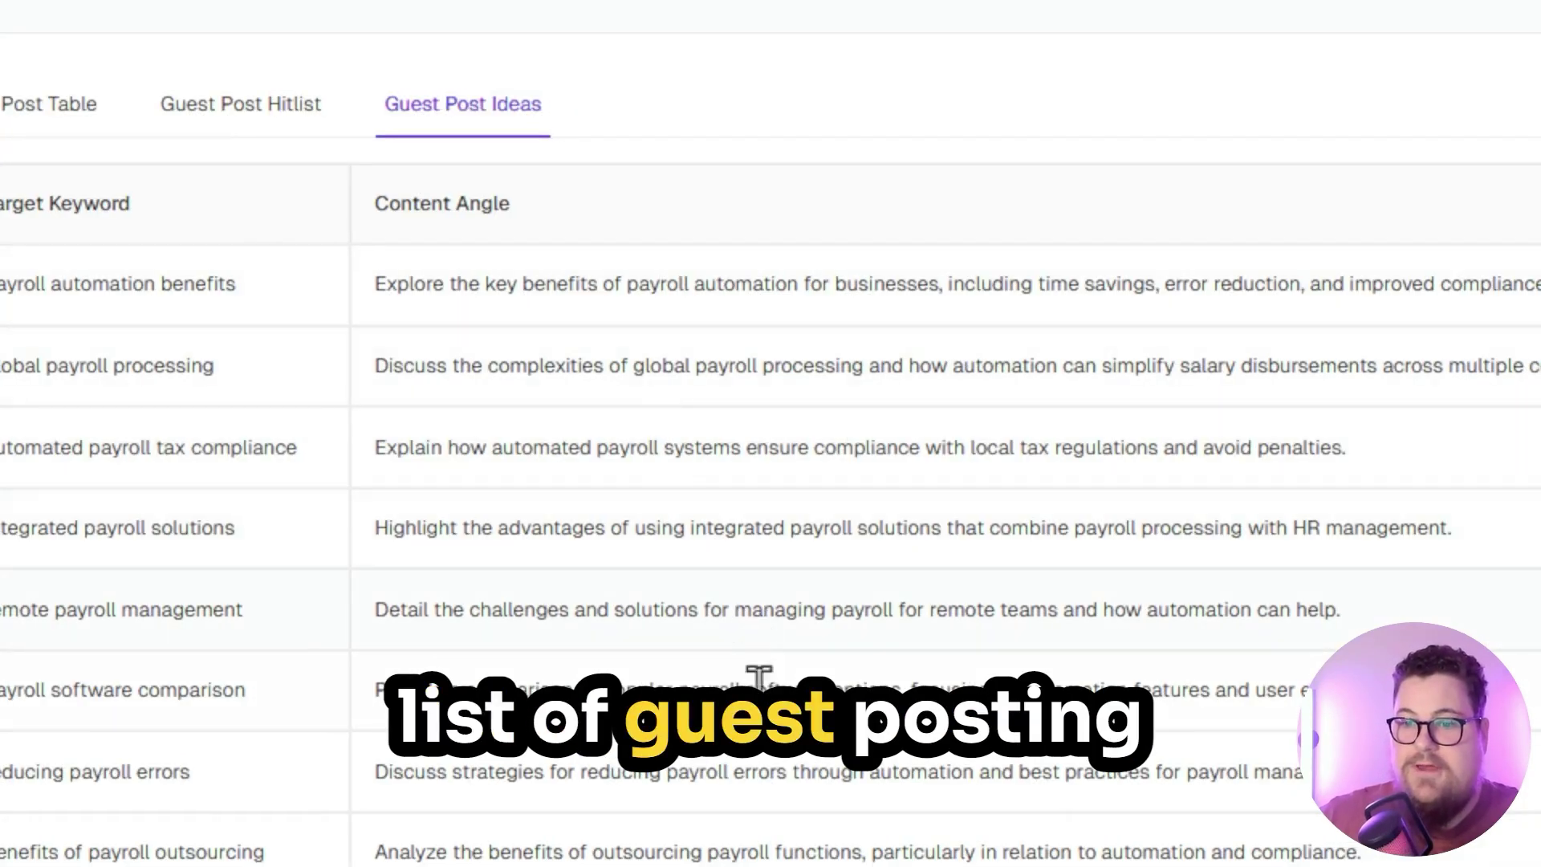
{"action": "scroll", "coordinate": [1180, 449], "scroll_direction": "down", "scroll_amount": 1}
{"action": "scroll", "coordinate": [1115, 492], "scroll_direction": "down", "scroll_amount": 4}
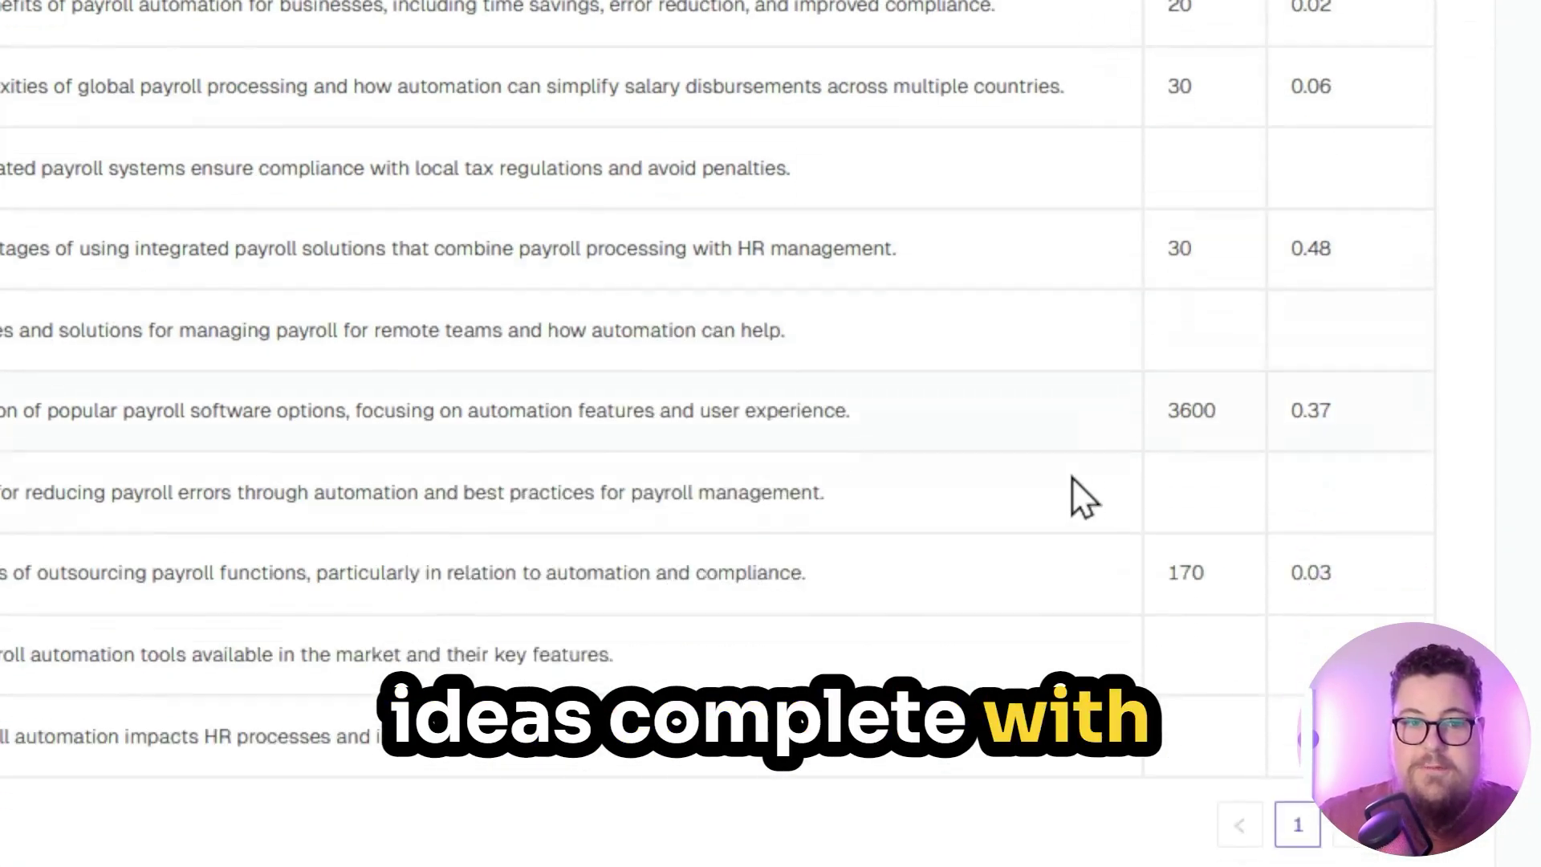
{"action": "scroll", "coordinate": [1051, 493], "scroll_direction": "down", "scroll_amount": 1}
{"action": "scroll", "coordinate": [650, 409], "scroll_direction": "up", "scroll_amount": 2}
{"action": "scroll", "coordinate": [704, 423], "scroll_direction": "up", "scroll_amount": 3}
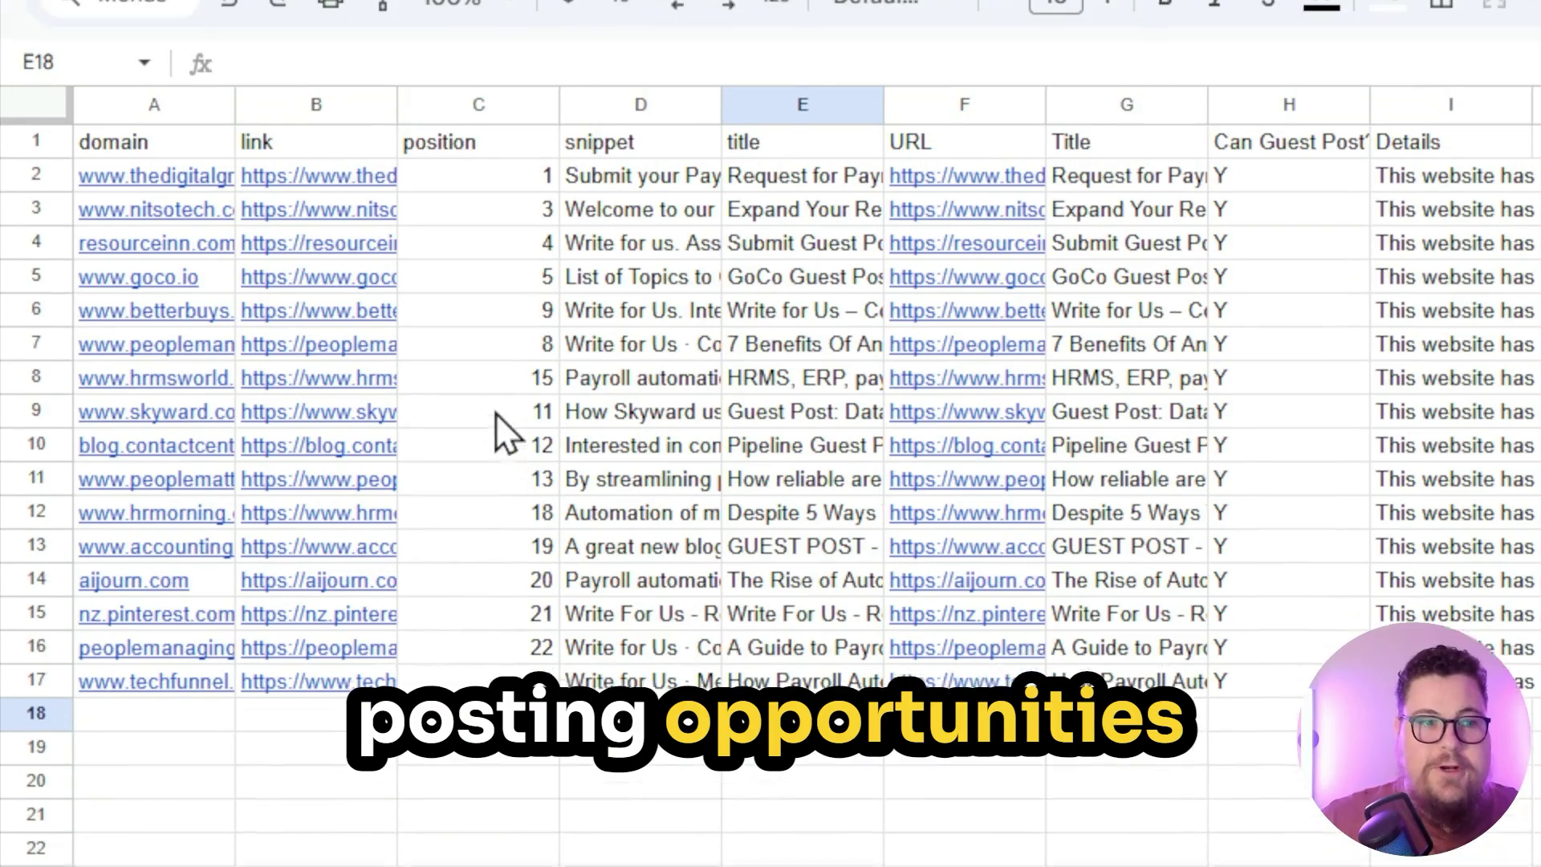
Switch to the Link Building Opportunities sheet holding the Ahrefs batch analysis data.
{"action": "left_click", "coordinate": [498, 347]}
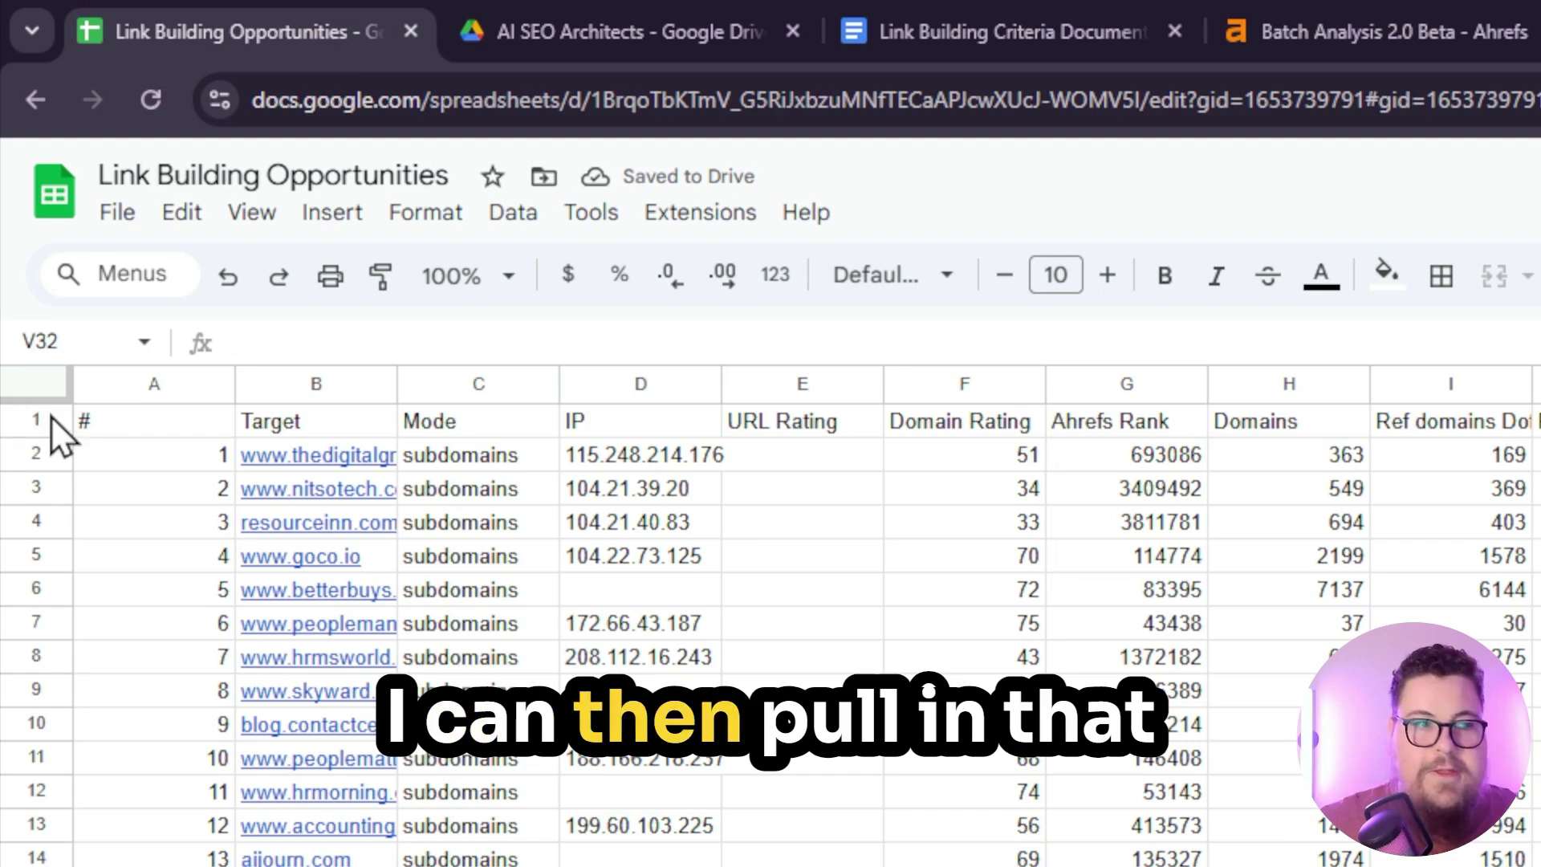
Add a filter on the header row and apply a Greater-than condition to drop low-rated sites.
{"action": "left_click", "coordinate": [50, 417]}
{"action": "left_click", "coordinate": [512, 212]}
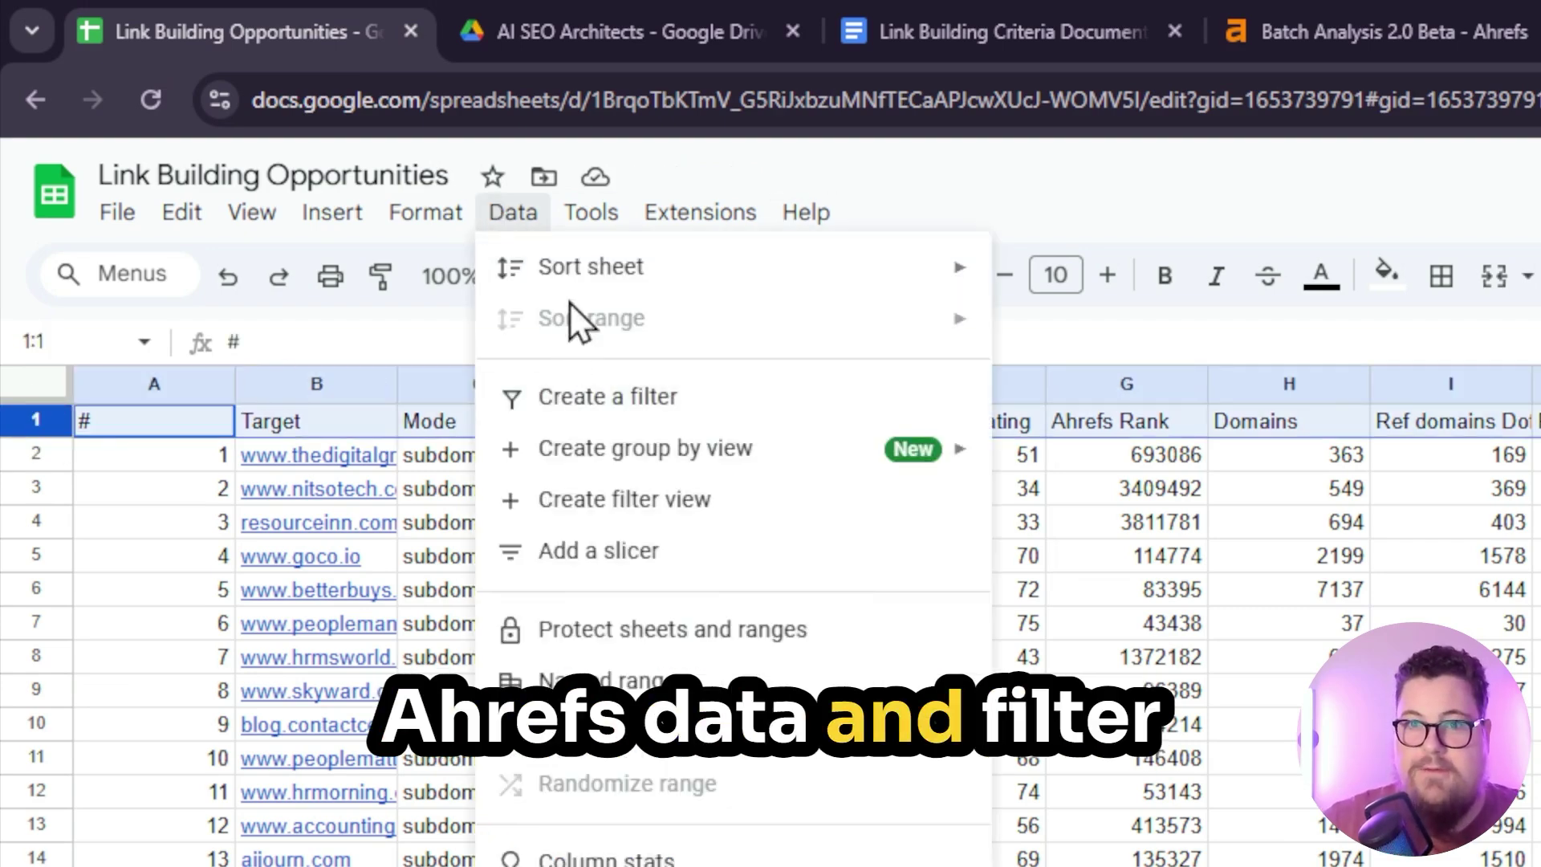
{"action": "left_click", "coordinate": [598, 396]}
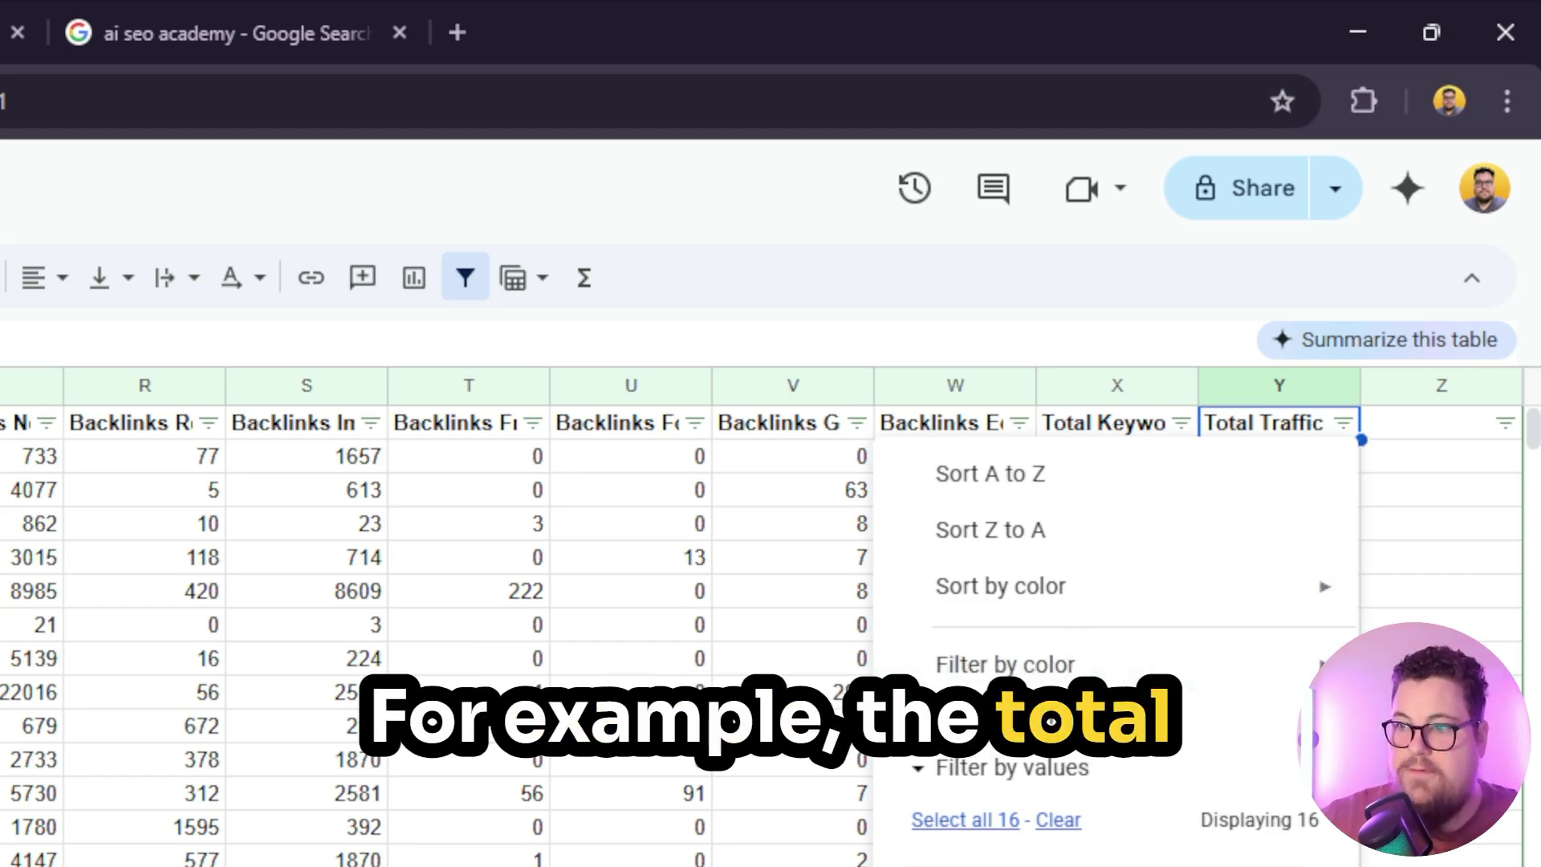
{"action": "left_click", "coordinate": [1003, 715]}
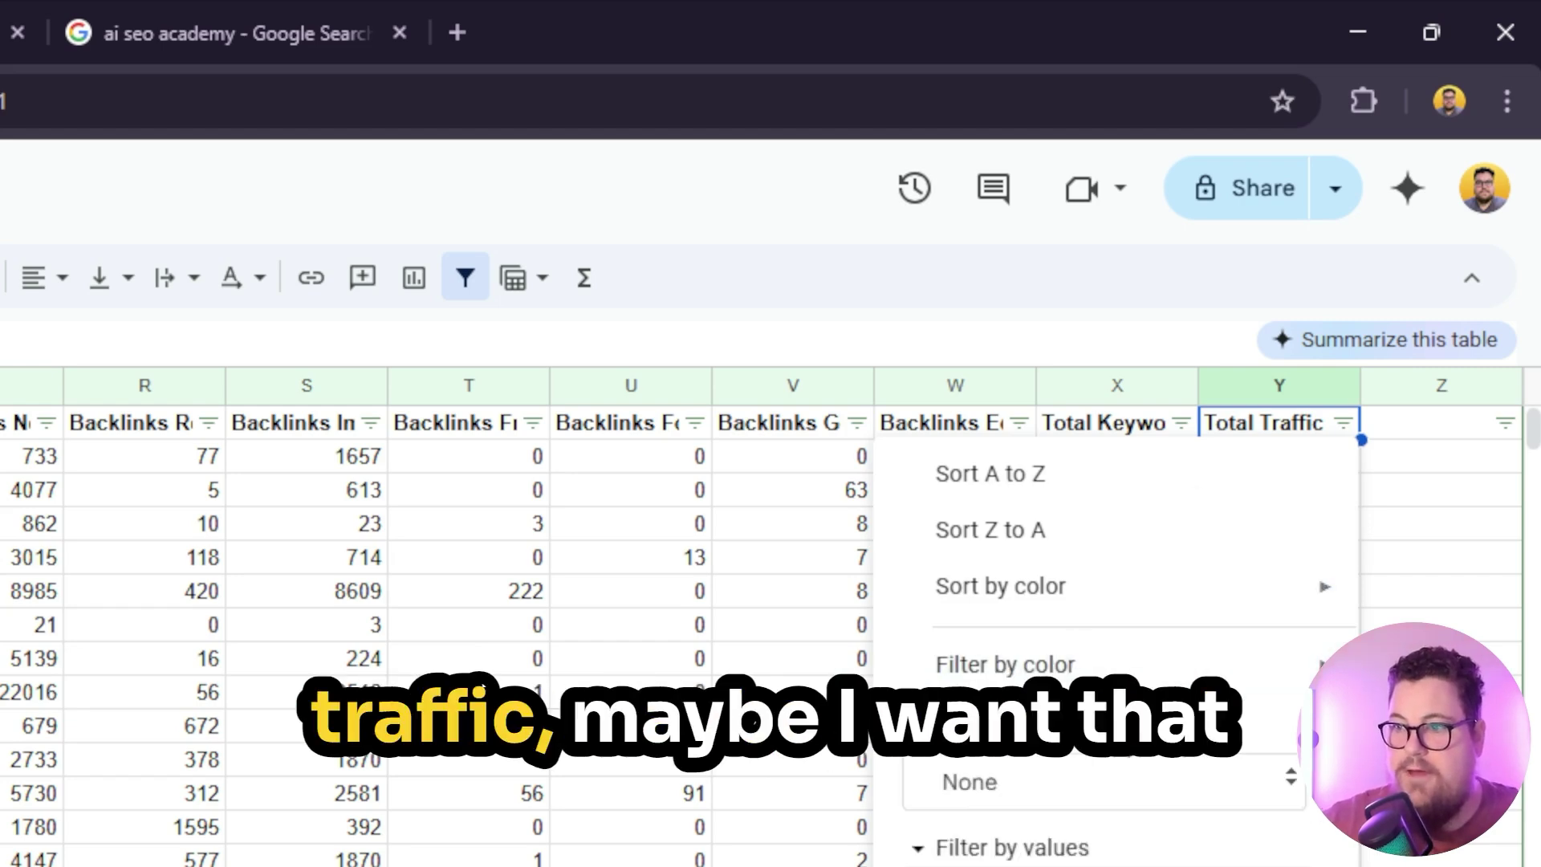
{"action": "left_click", "coordinate": [1032, 794]}
{"action": "scroll", "coordinate": [1019, 521], "scroll_direction": "down", "scroll_amount": 2}
{"action": "left_click", "coordinate": [1027, 426]}
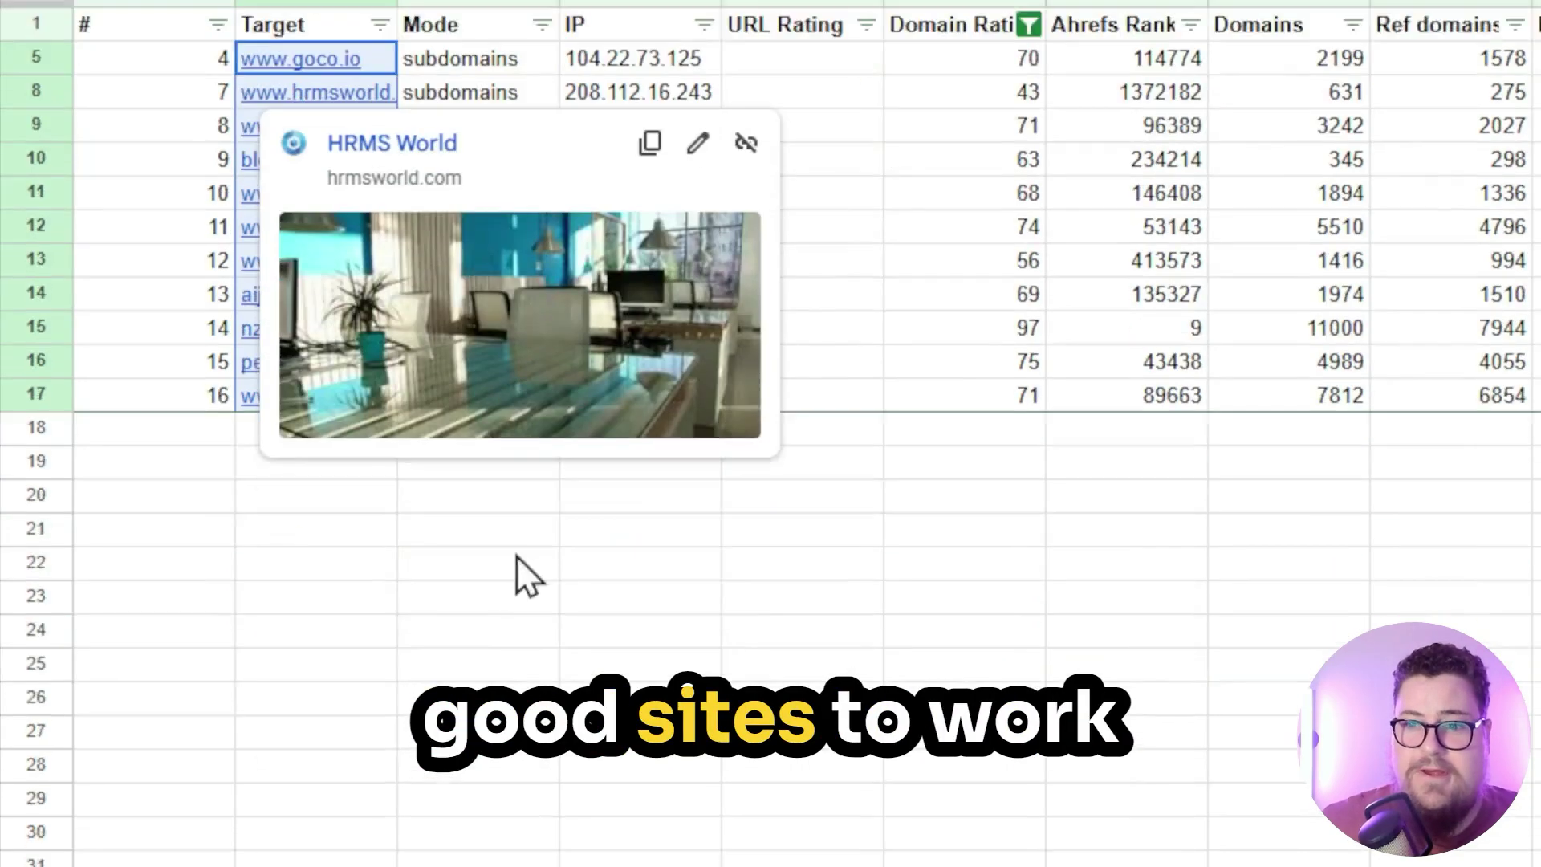
{"action": "left_click", "coordinate": [516, 575]}
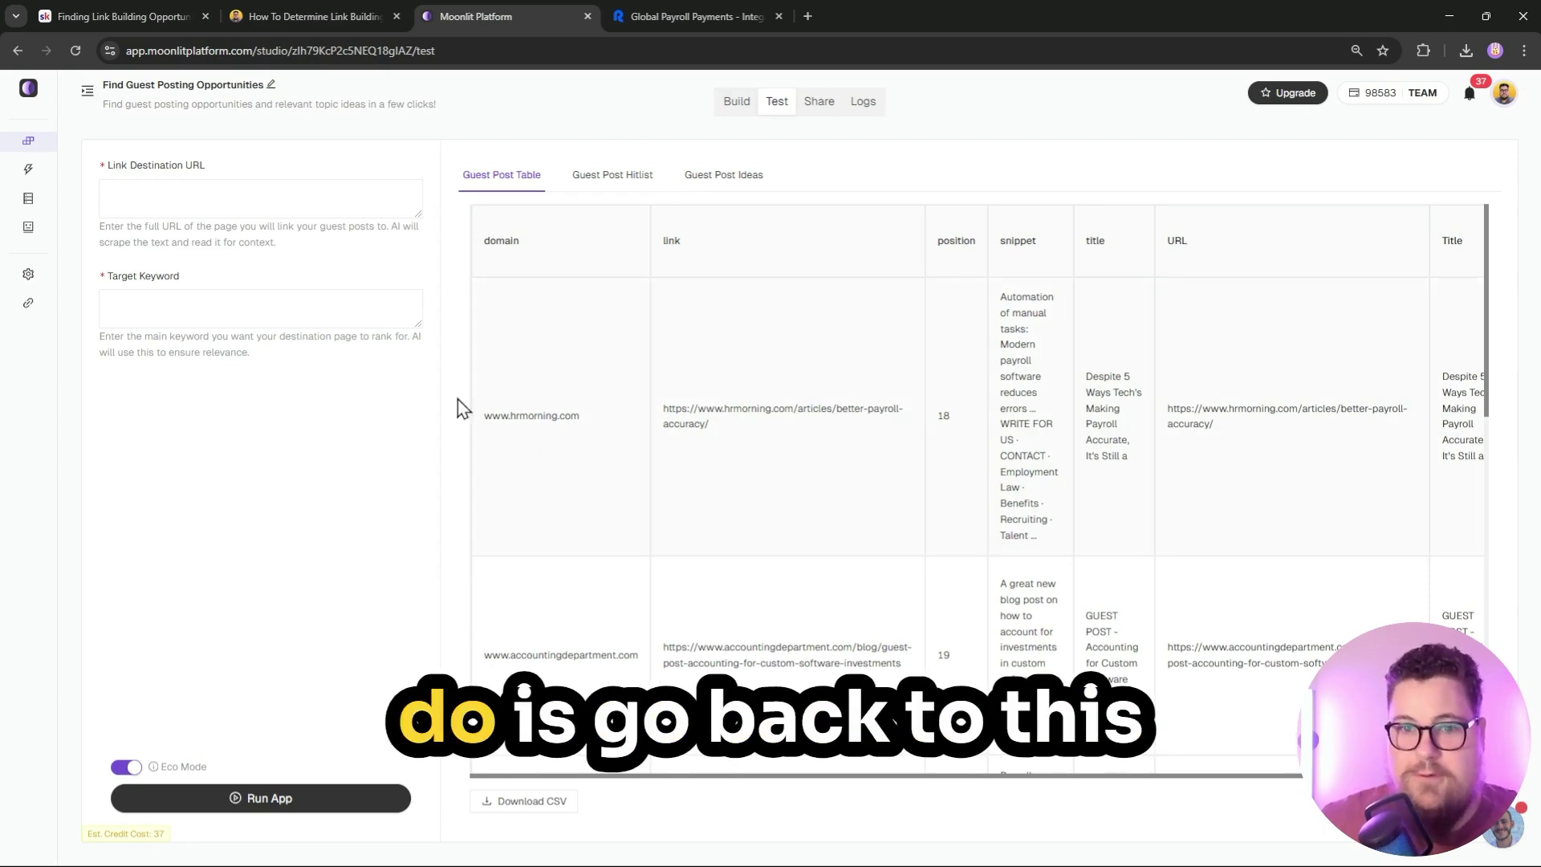
Enter the Global Payroll Payments page URL with target keyword 'payroll'.
{"action": "left_click", "coordinate": [157, 213]}
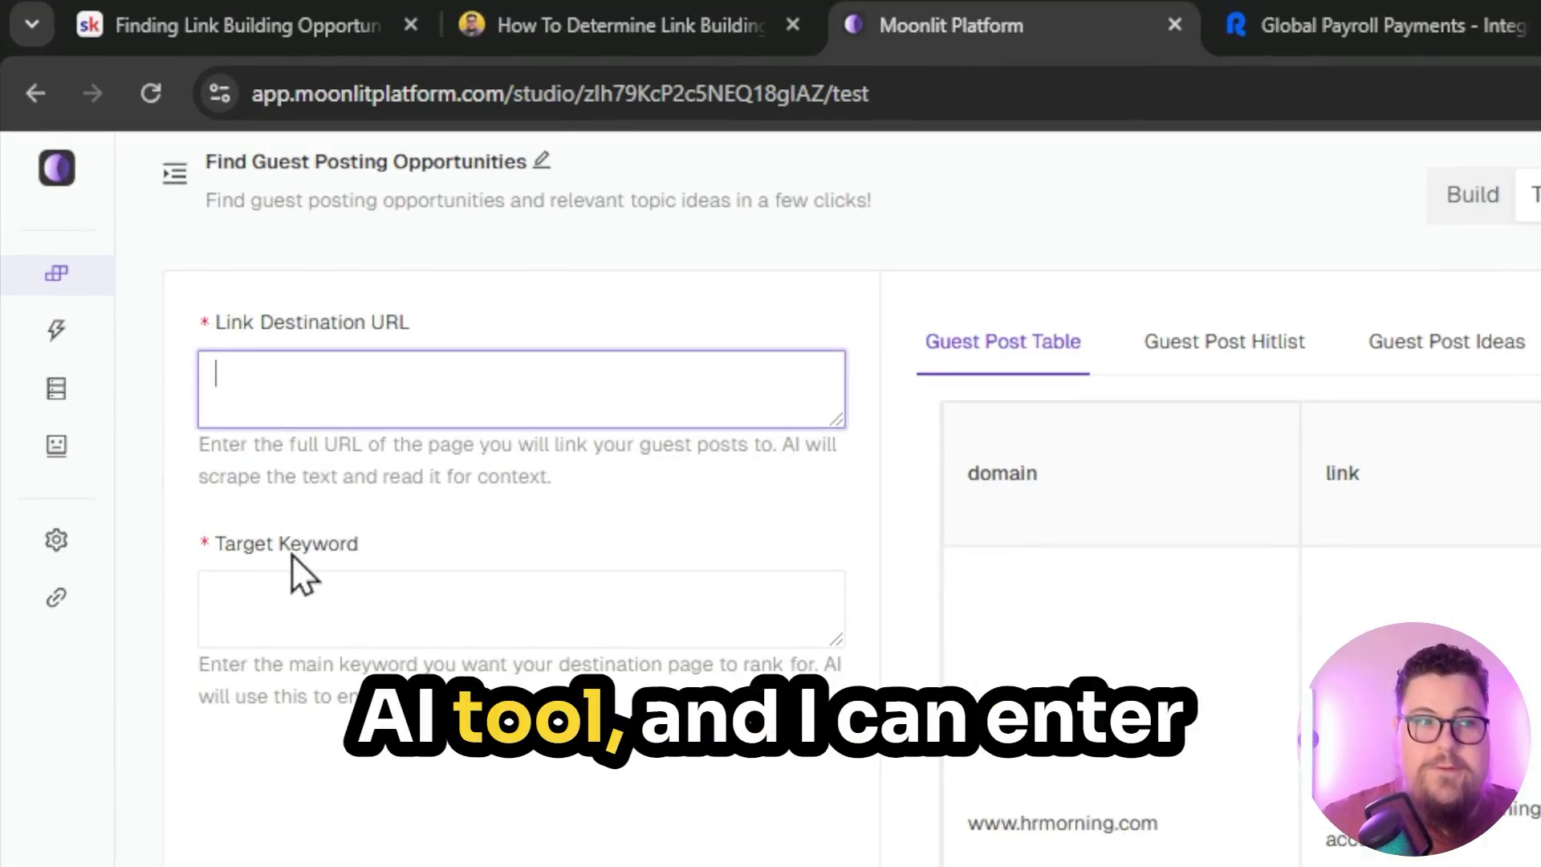
{"action": "left_click", "coordinate": [391, 621]}
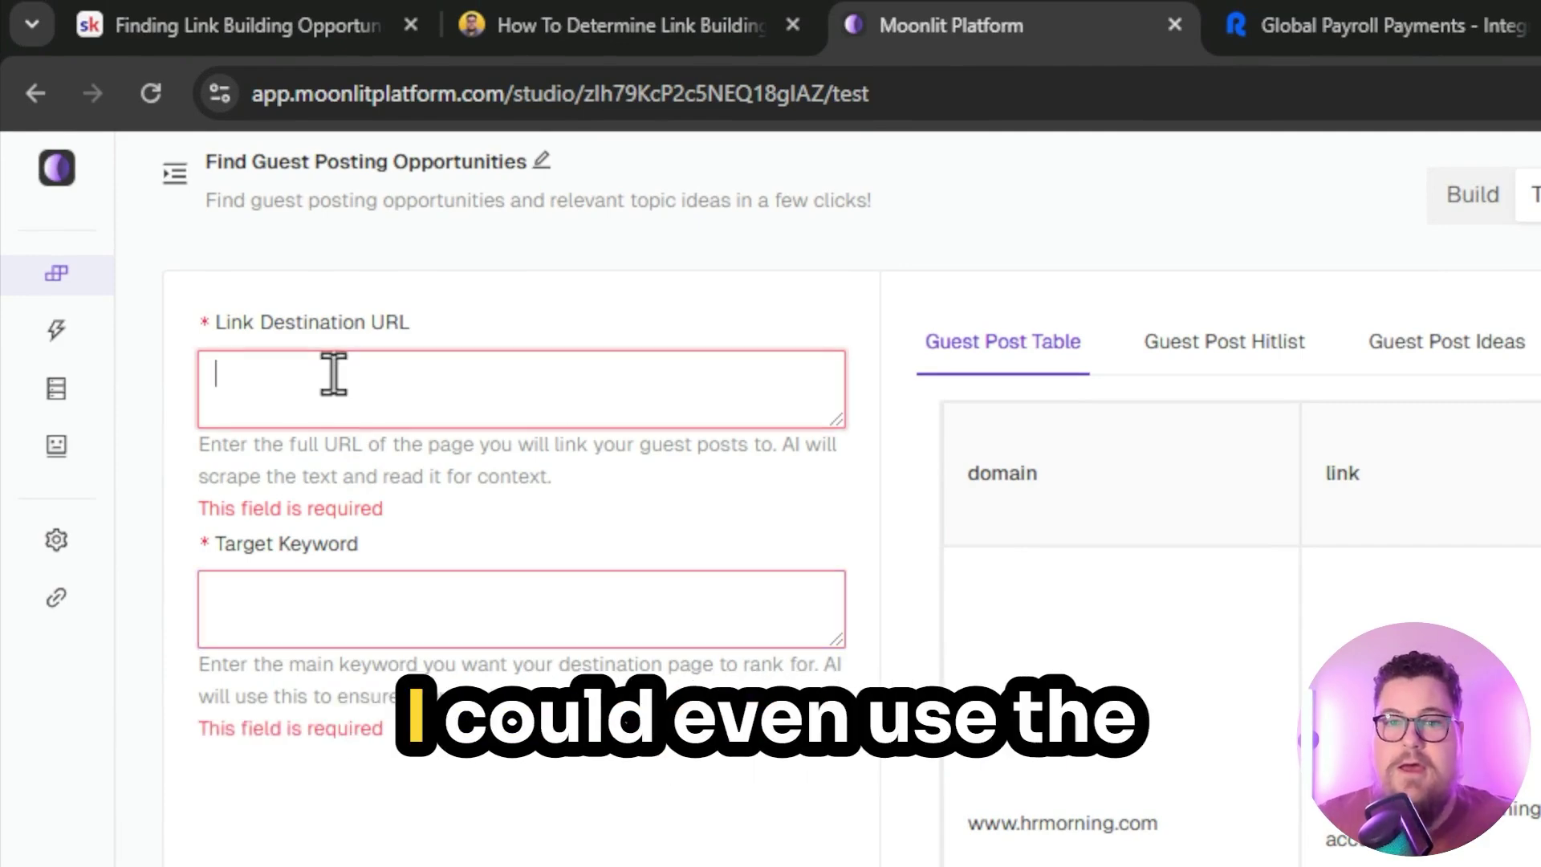
{"action": "left_click", "coordinate": [811, 30]}
{"action": "left_click", "coordinate": [767, 110]}
{"action": "left_click", "coordinate": [771, 22]}
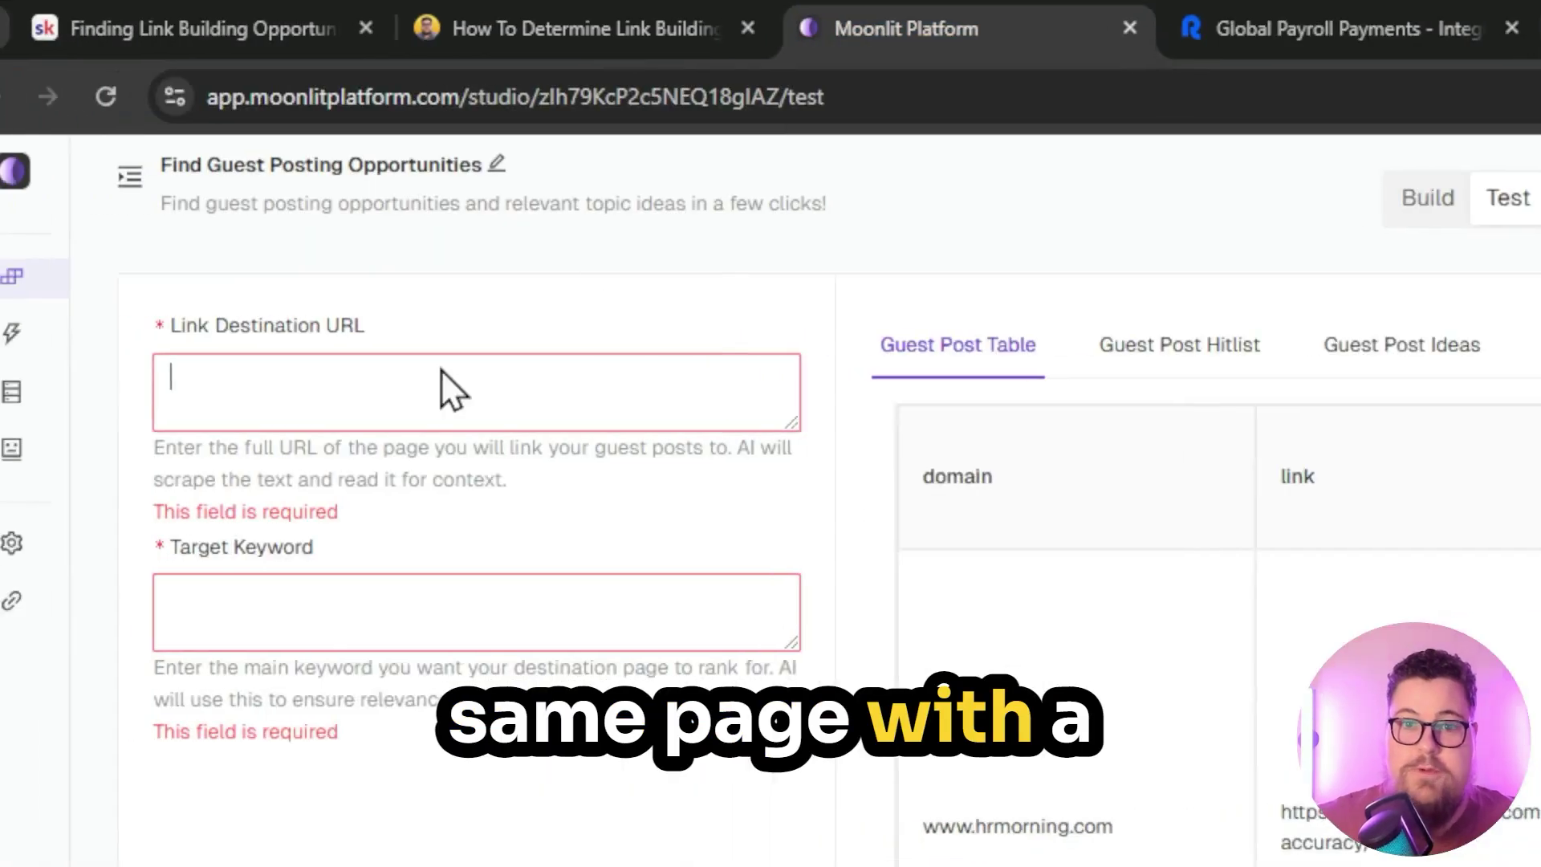
{"action": "left_click", "coordinate": [364, 644]}
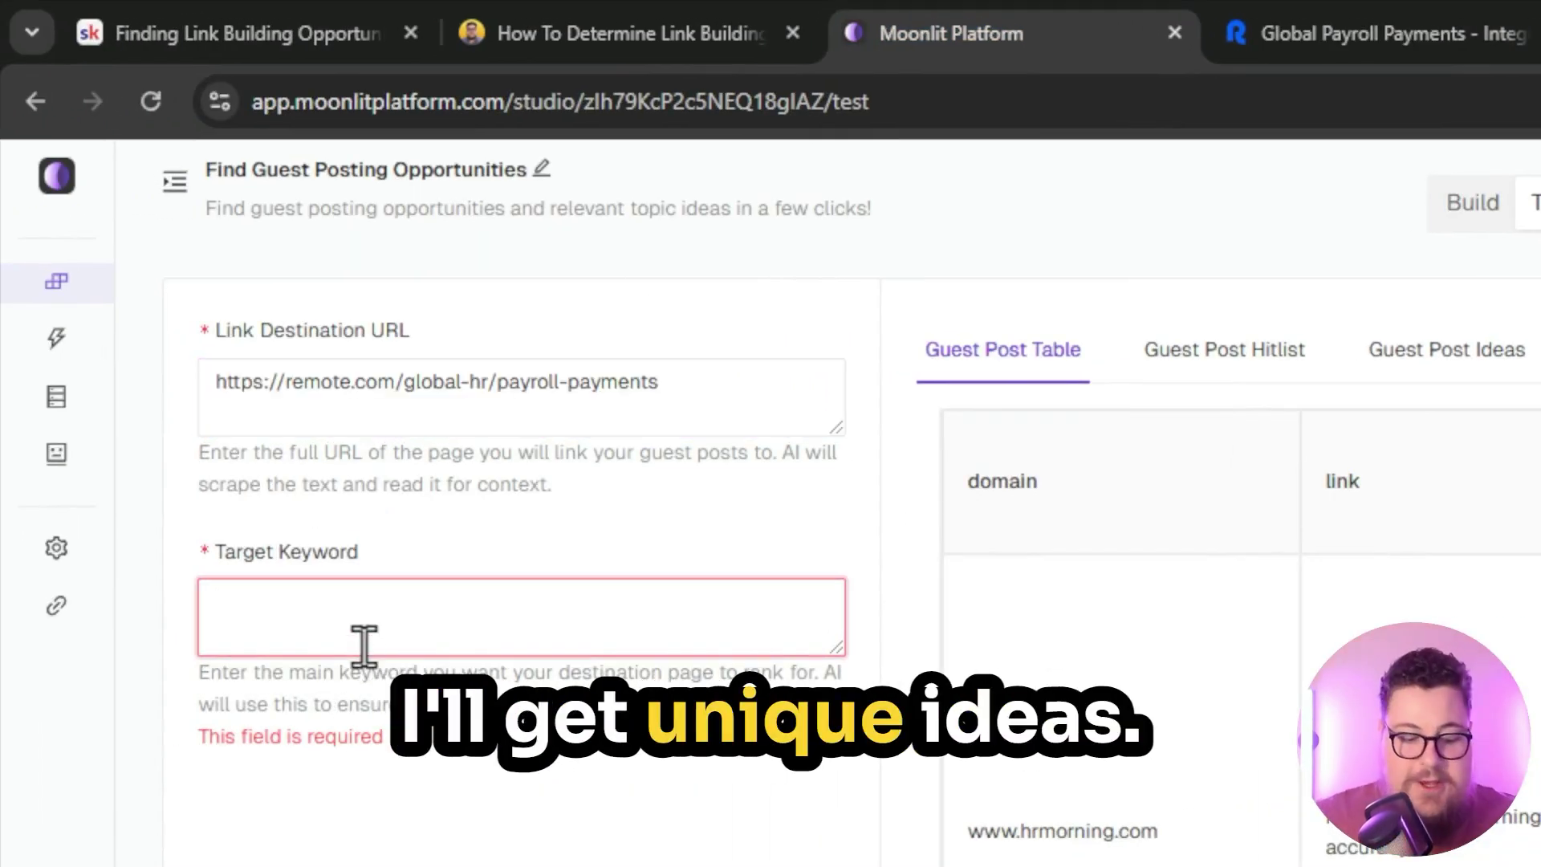
{"action": "type", "text": "payroll"}
{"action": "left_click", "coordinate": [279, 829]}
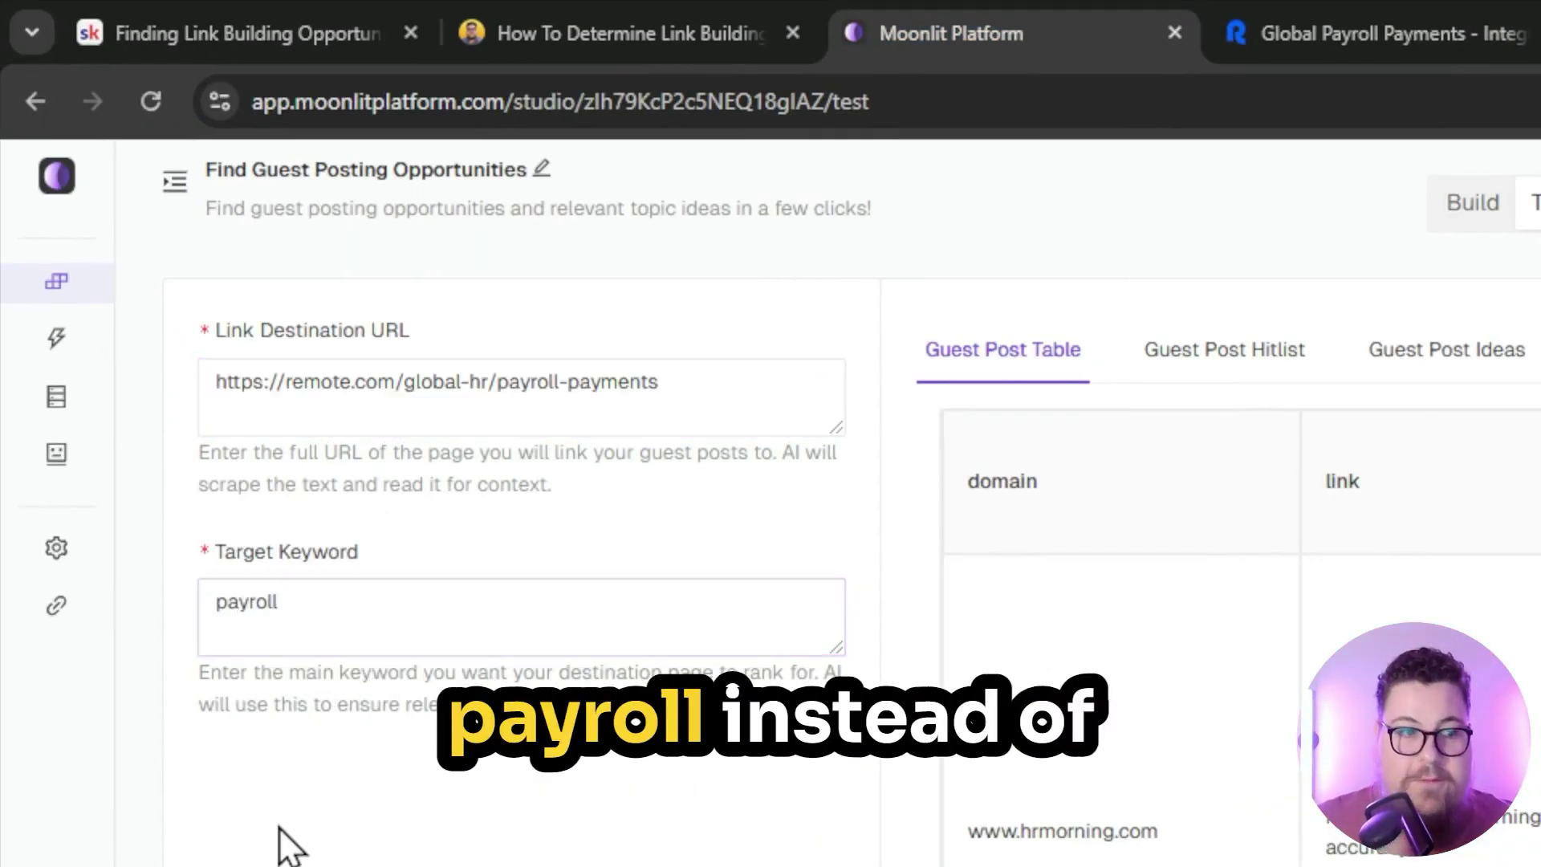
Check the Global Payroll Payments page, then scroll through the finder's job inputs.
{"action": "left_click", "coordinate": [1268, 33]}
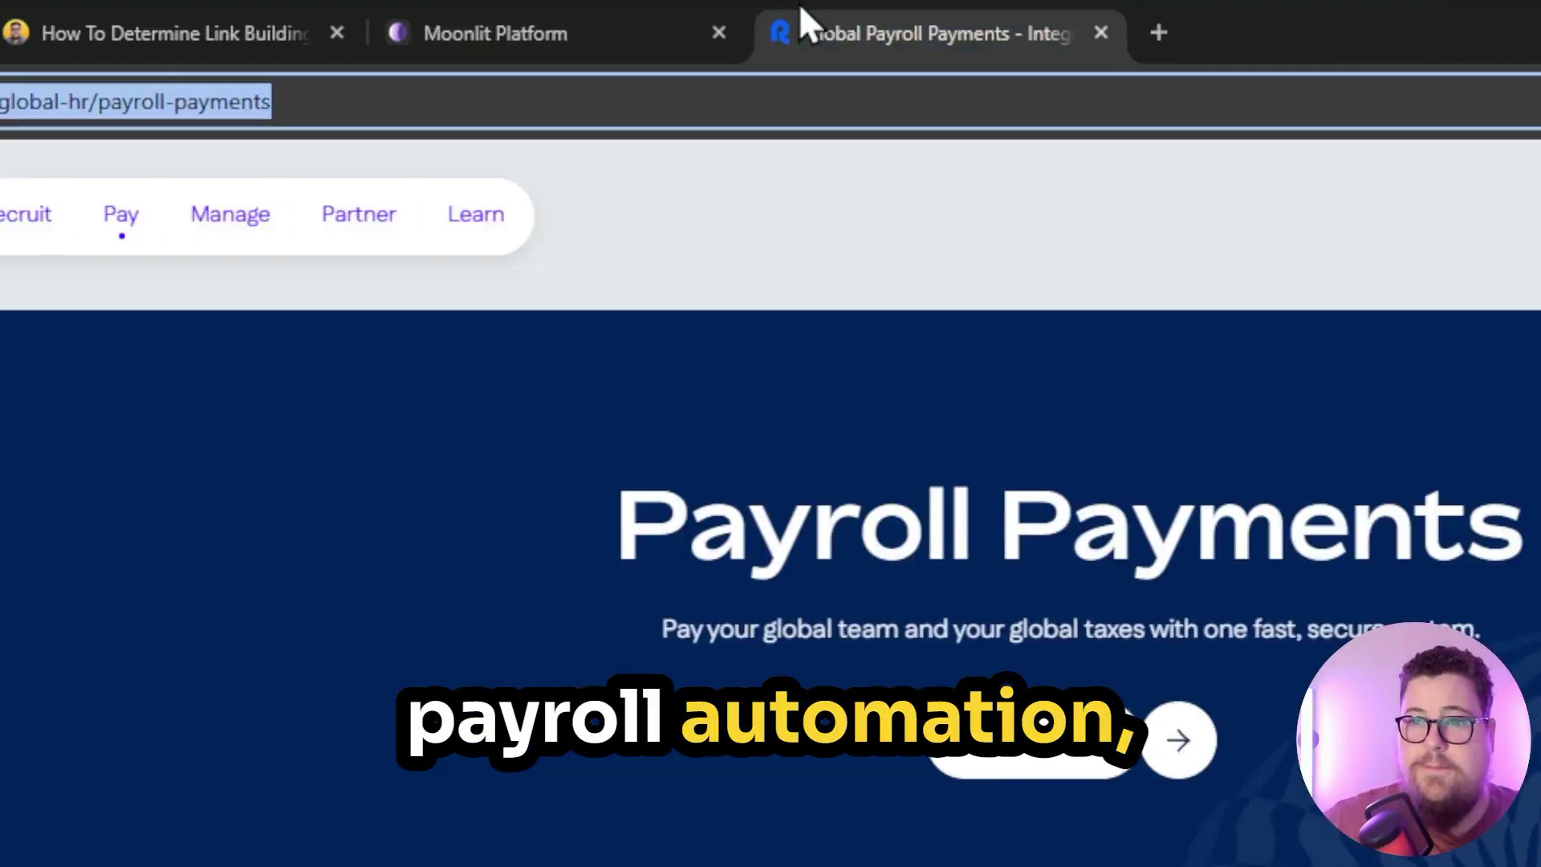
{"action": "type", "text": "z"}
{"action": "scroll", "coordinate": [639, 547], "scroll_direction": "down", "scroll_amount": 10}
{"action": "scroll", "coordinate": [639, 545], "scroll_direction": "down", "scroll_amount": 1}
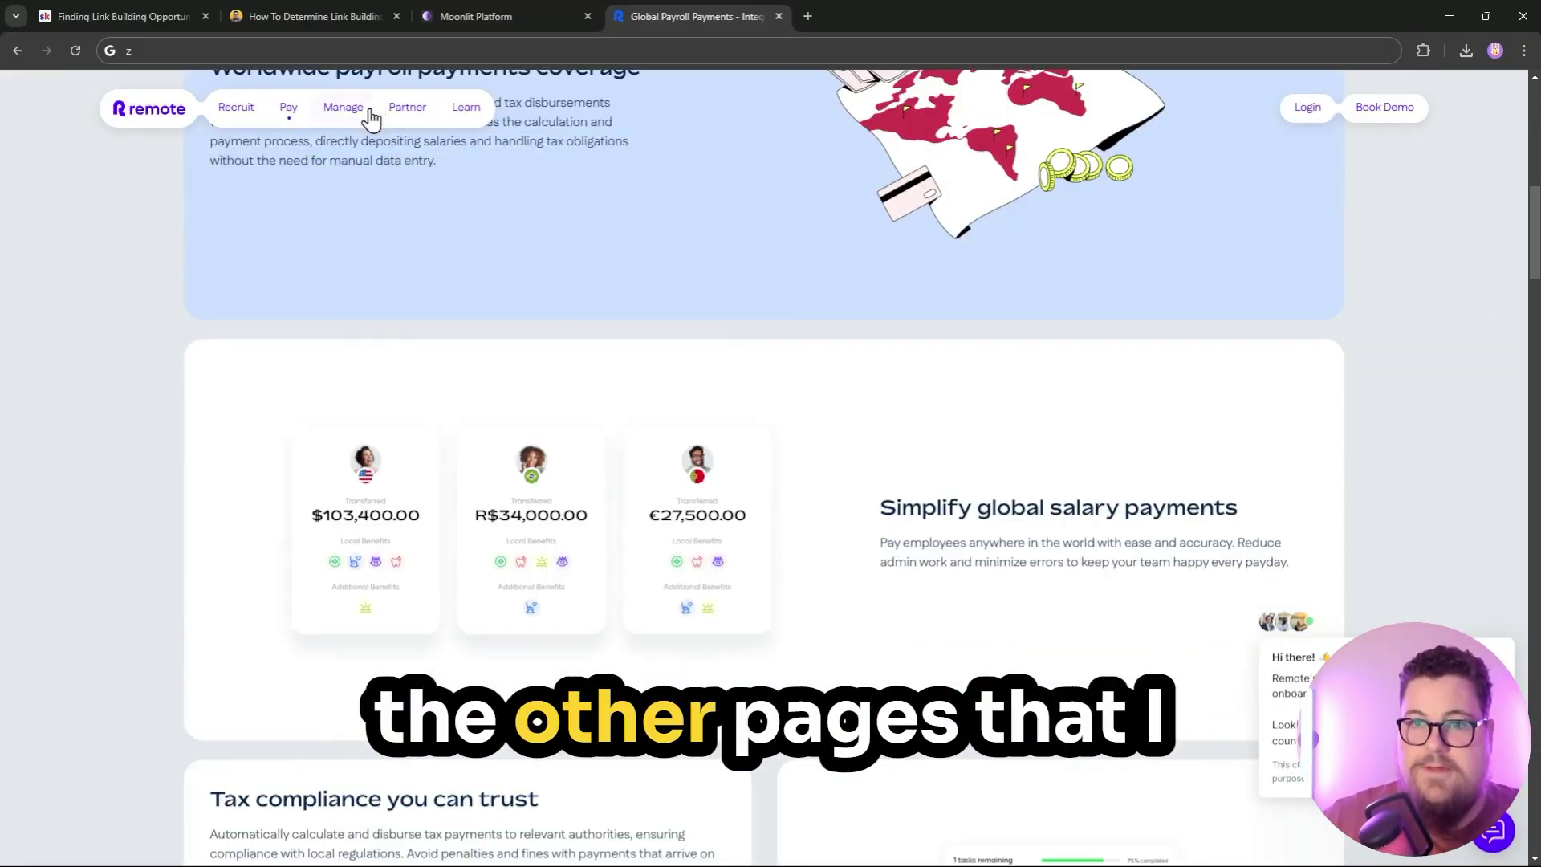
{"action": "left_click", "coordinate": [486, 7]}
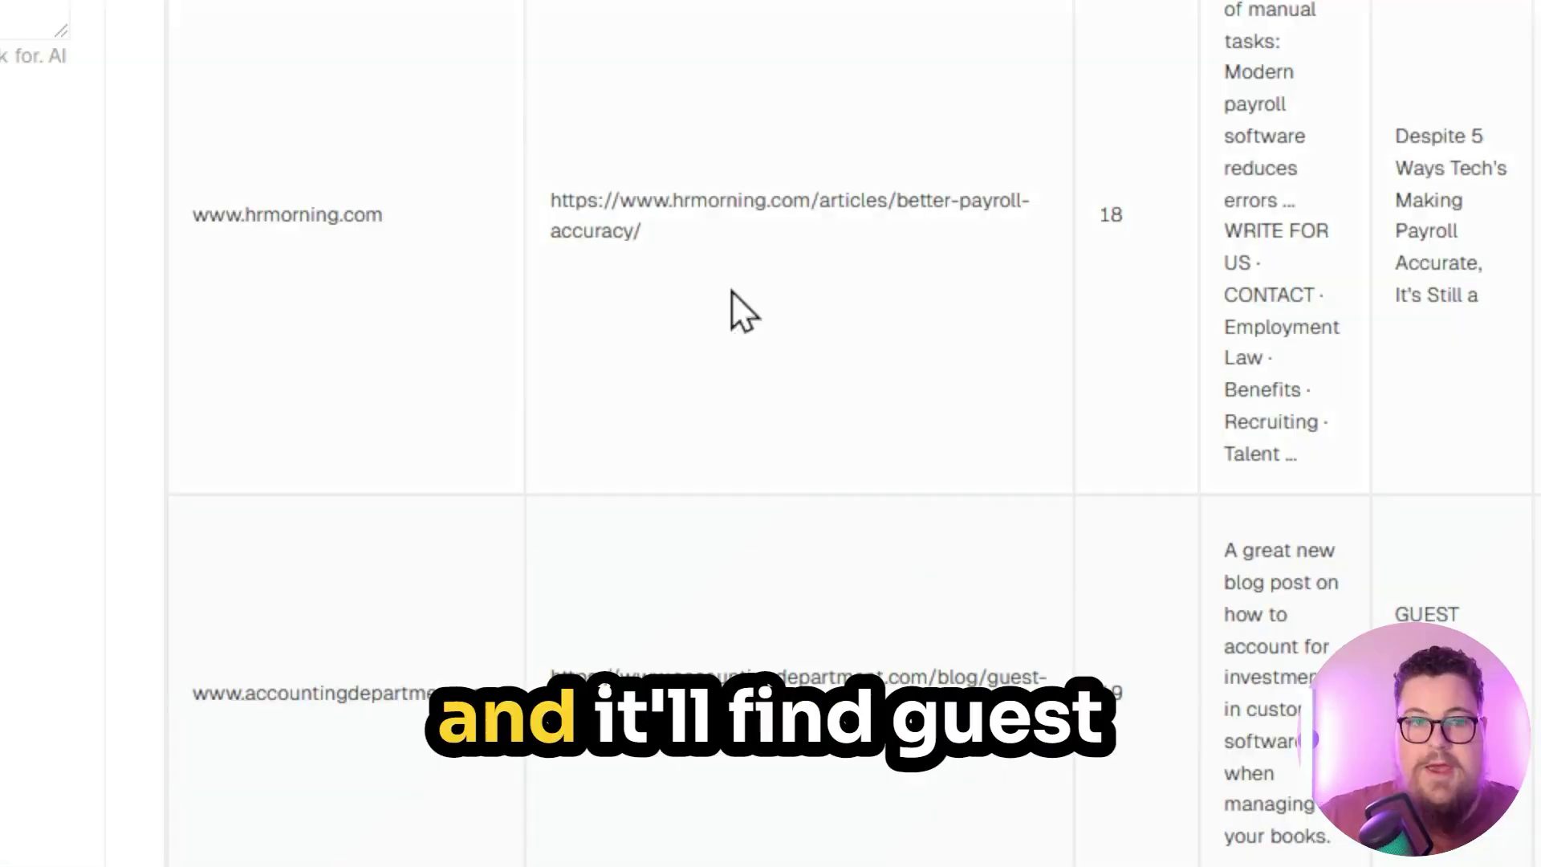
{"action": "scroll", "coordinate": [784, 640], "scroll_direction": "down", "scroll_amount": 3}
{"action": "scroll", "coordinate": [705, 591], "scroll_direction": "down", "scroll_amount": 5}
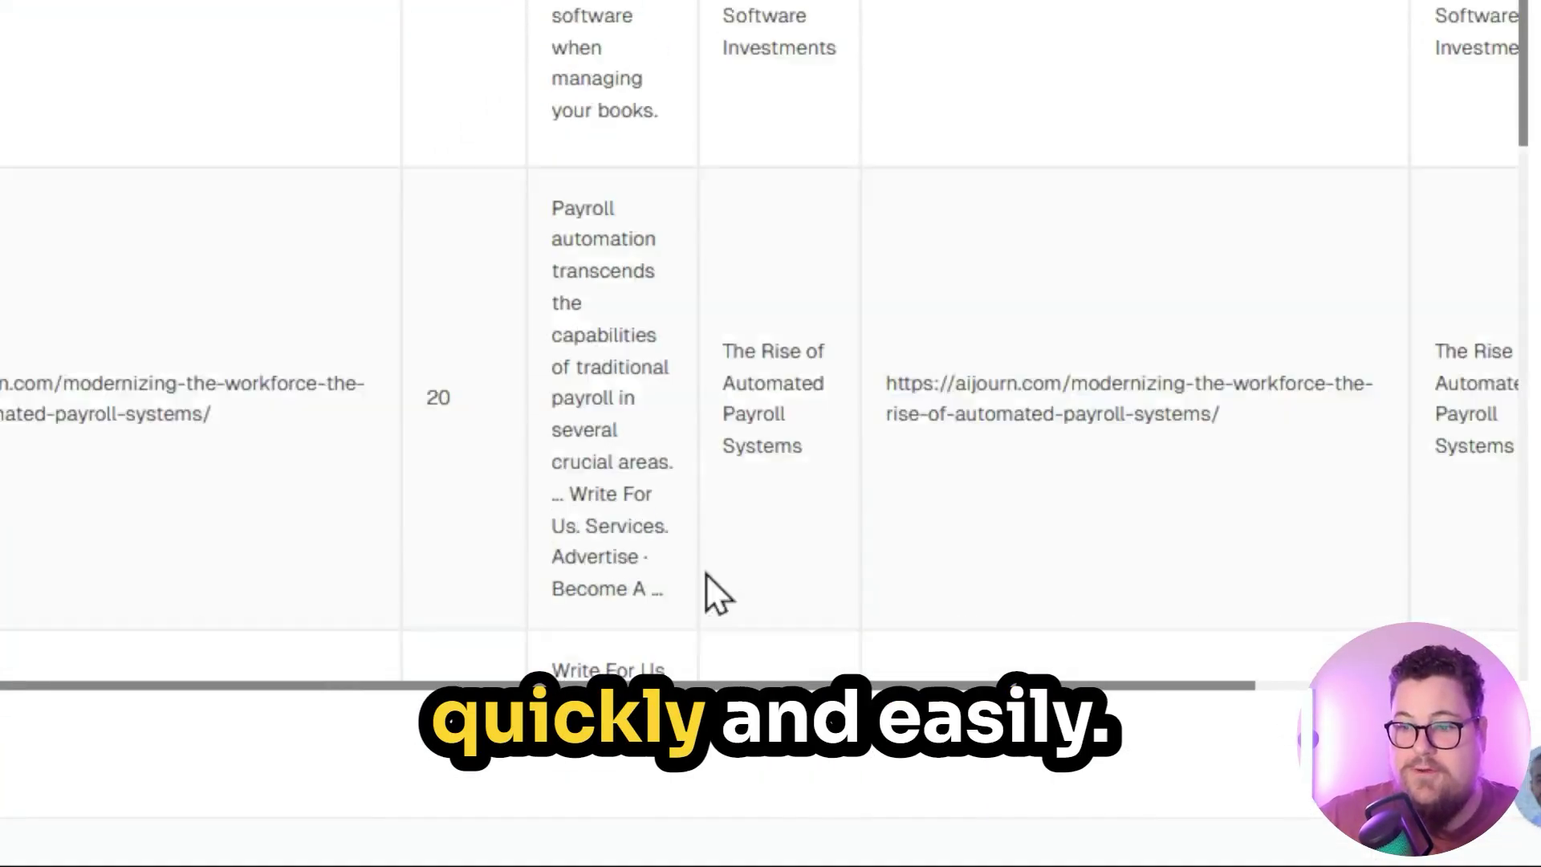
{"action": "scroll", "coordinate": [623, 451], "scroll_direction": "down", "scroll_amount": 10}
{"action": "scroll", "coordinate": [820, 479], "scroll_direction": "up", "scroll_amount": 9}
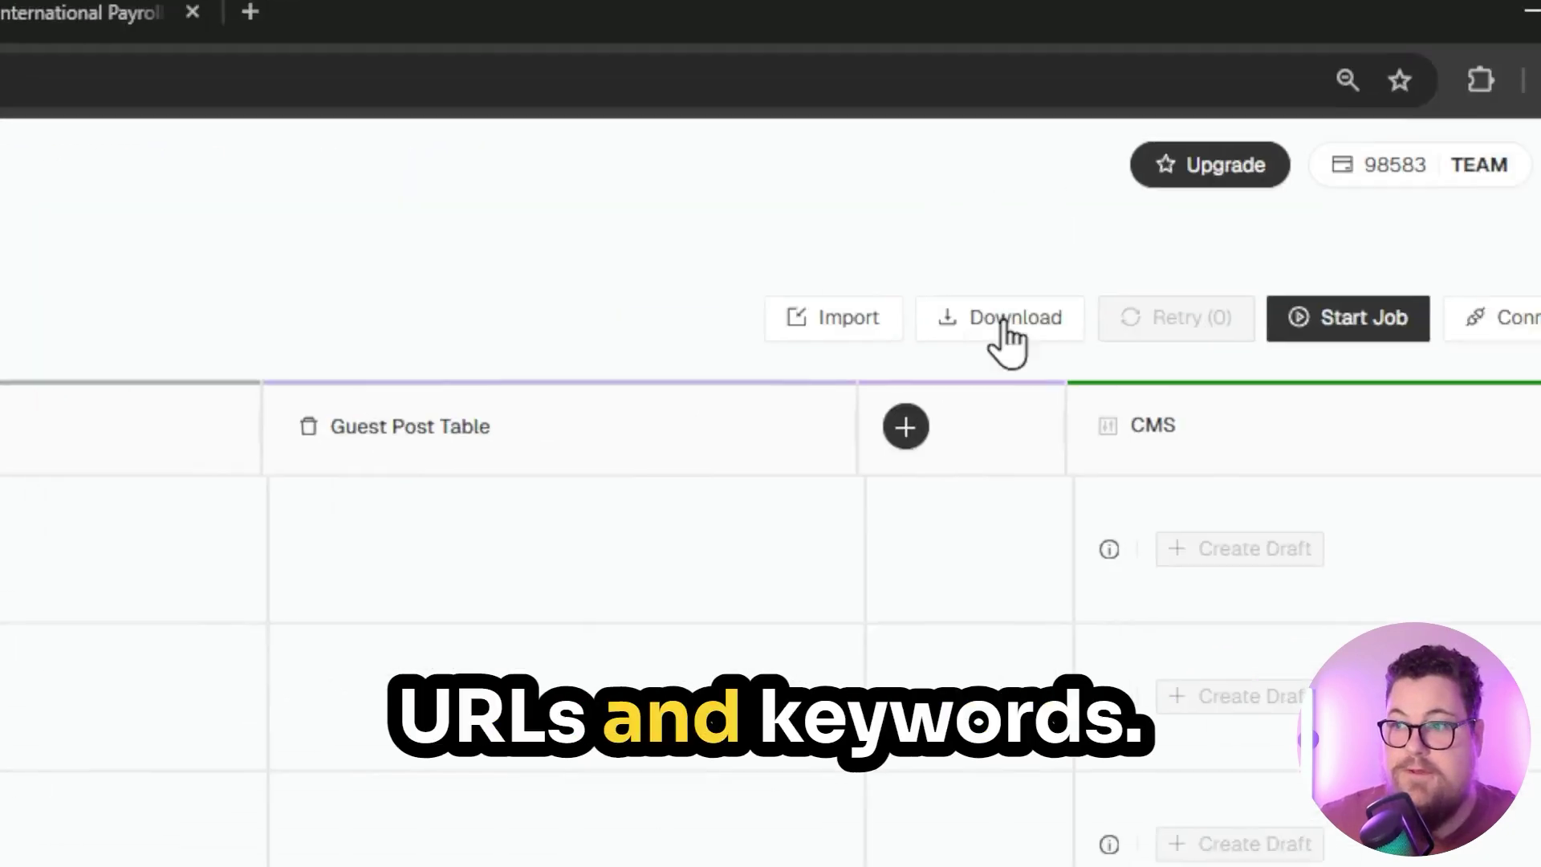
Start the bulk guest-post job so all three rows begin processing.
{"action": "left_click", "coordinate": [1155, 373]}
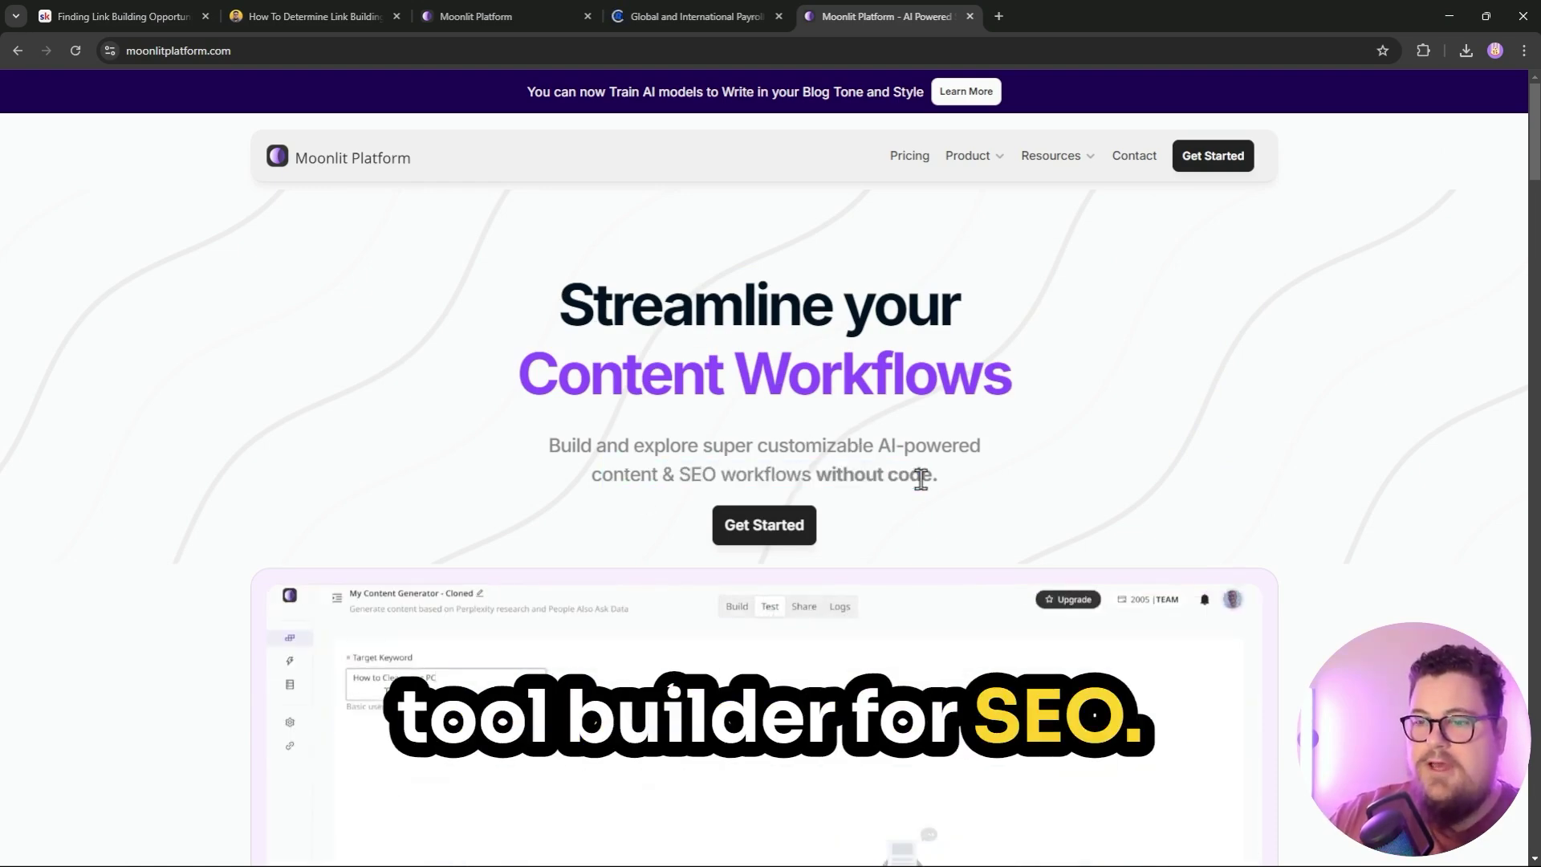
Open the construction.marketing row's Guest Post Table output and scroll through its JSON.
{"action": "scroll", "coordinate": [630, 391], "scroll_direction": "down", "scroll_amount": 5}
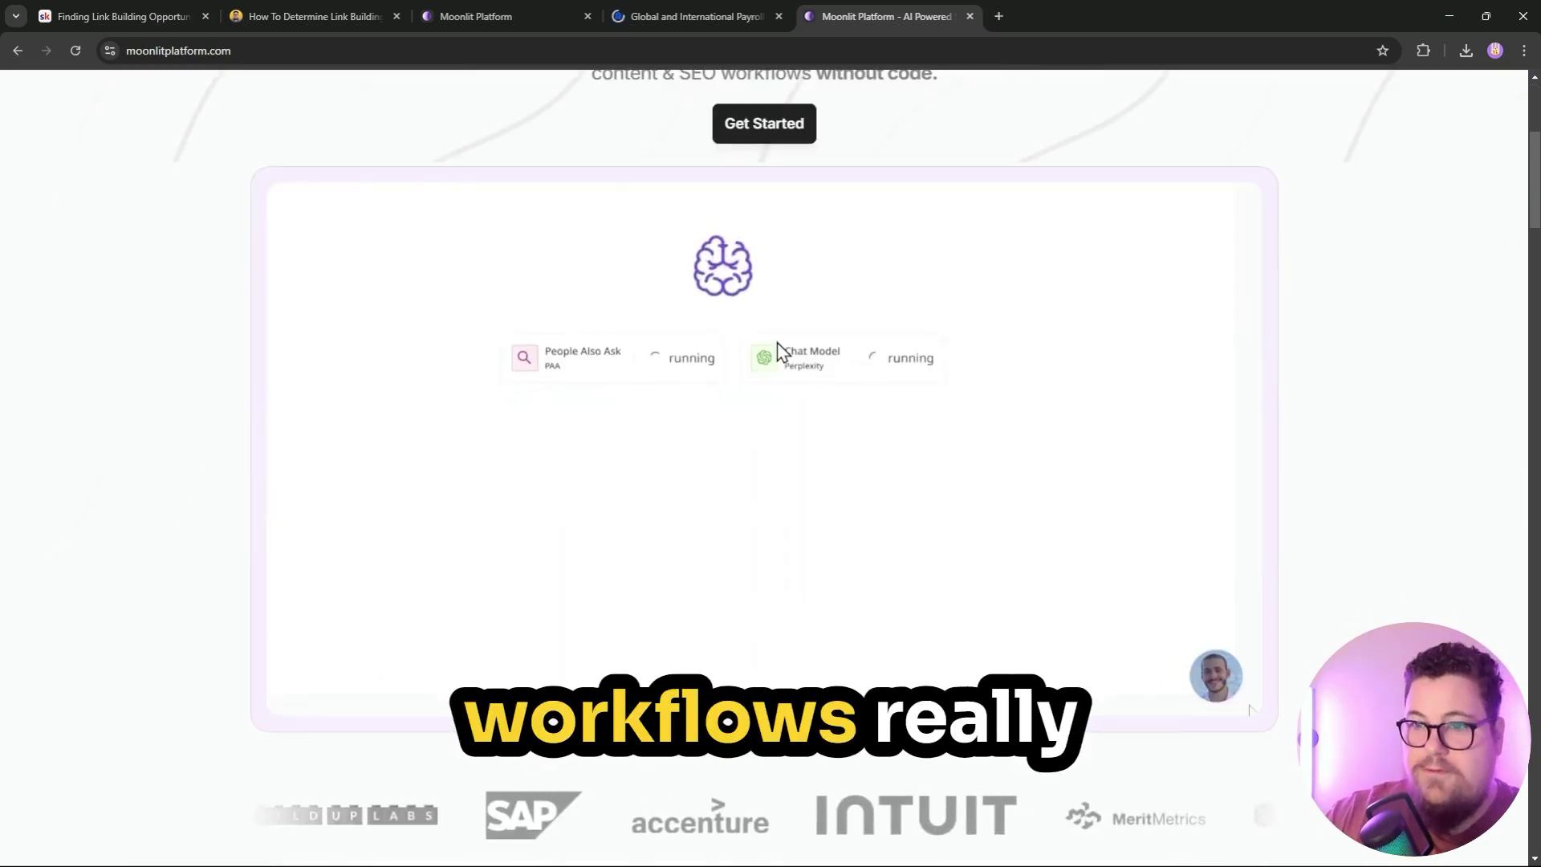
{"action": "scroll", "coordinate": [613, 327], "scroll_direction": "up", "scroll_amount": 5}
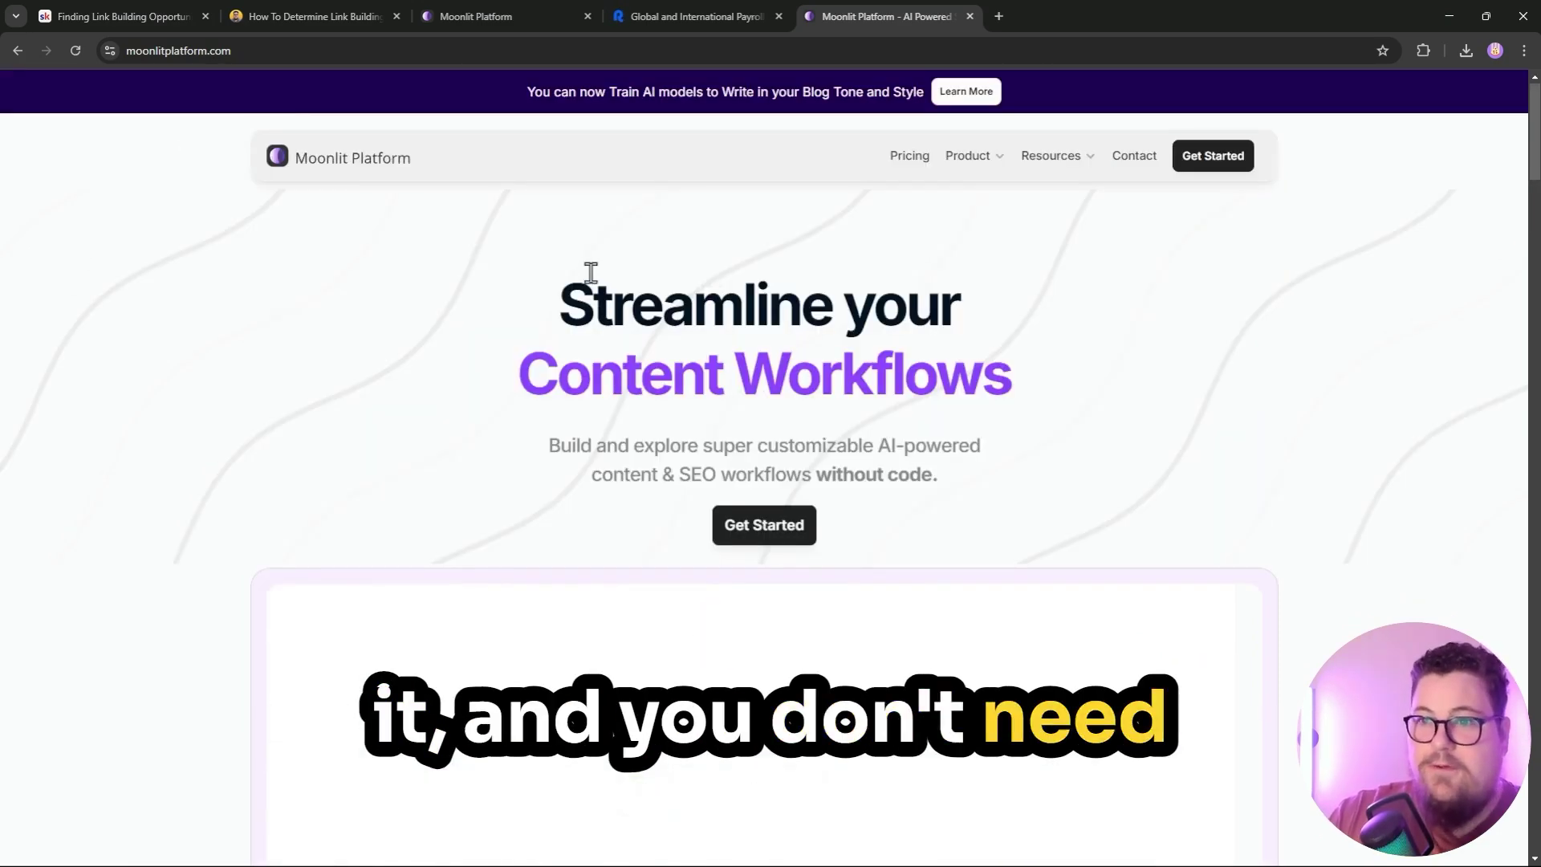
{"action": "left_click", "coordinate": [444, 4]}
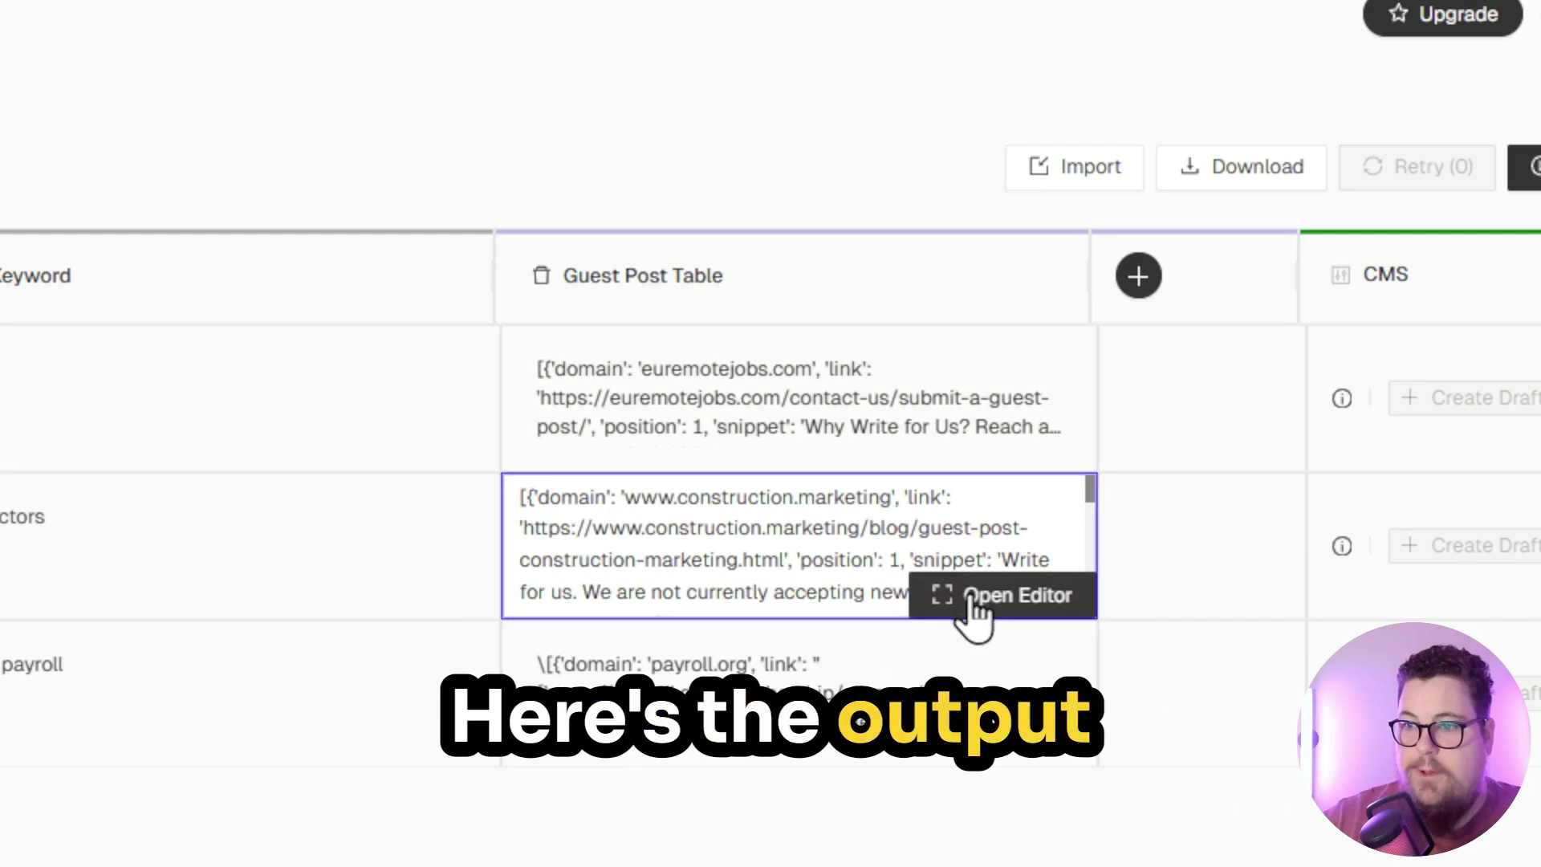
{"action": "left_click", "coordinate": [951, 597]}
{"action": "scroll", "coordinate": [866, 551], "scroll_direction": "down", "scroll_amount": 10}
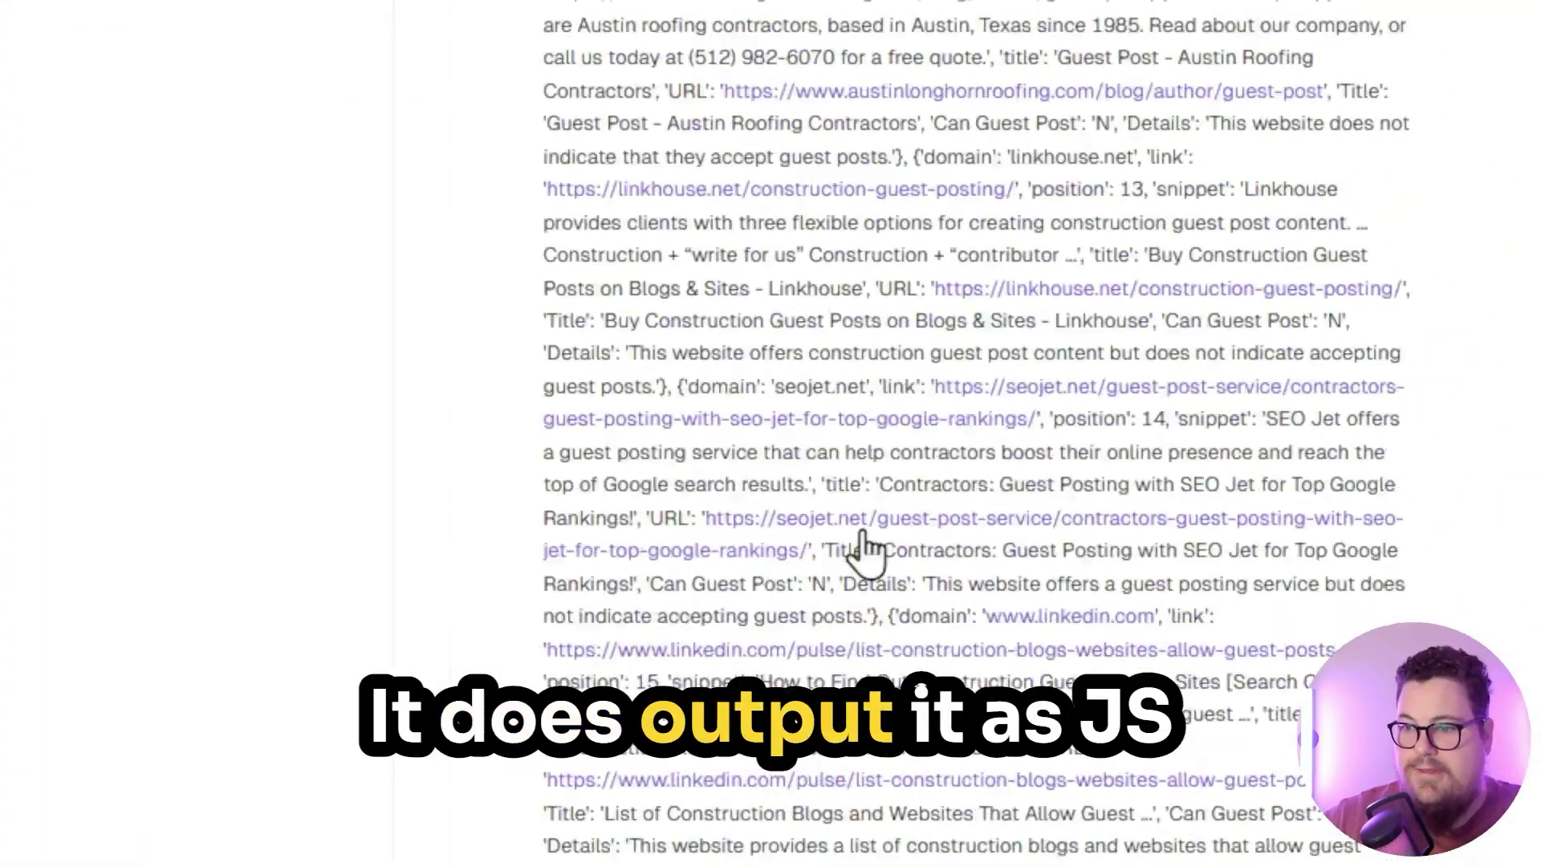
{"action": "scroll", "coordinate": [773, 440], "scroll_direction": "down", "scroll_amount": 5}
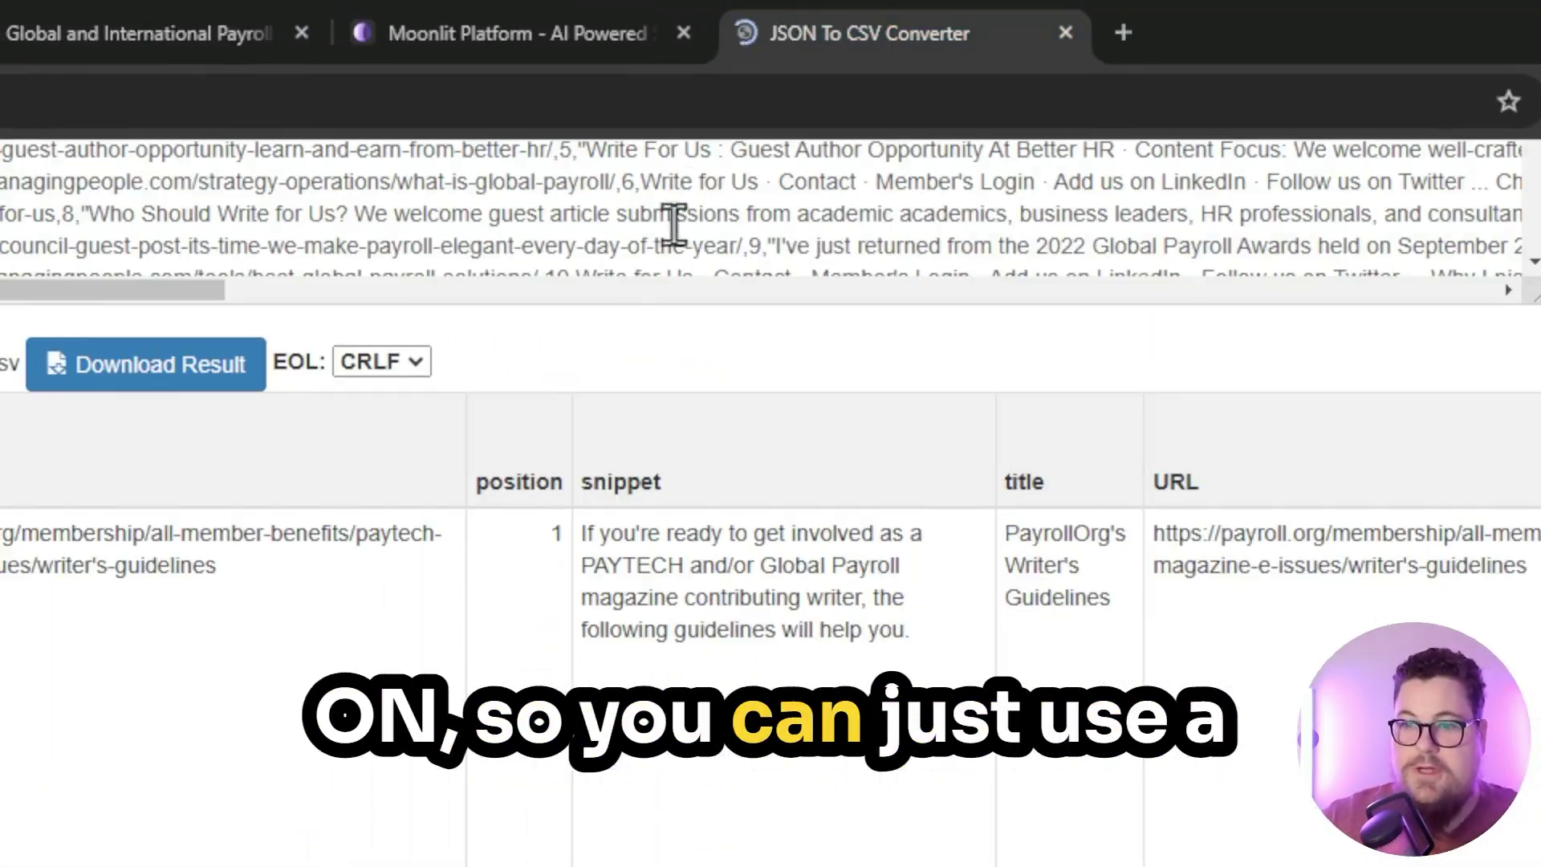
Scroll through the 25 converted CSV rows of domains, links, snippets and titles.
{"action": "scroll", "coordinate": [967, 766], "scroll_direction": "down", "scroll_amount": 5}
{"action": "scroll", "coordinate": [1094, 540], "scroll_direction": "down", "scroll_amount": 3}
{"action": "scroll", "coordinate": [1049, 451], "scroll_direction": "down", "scroll_amount": 3}
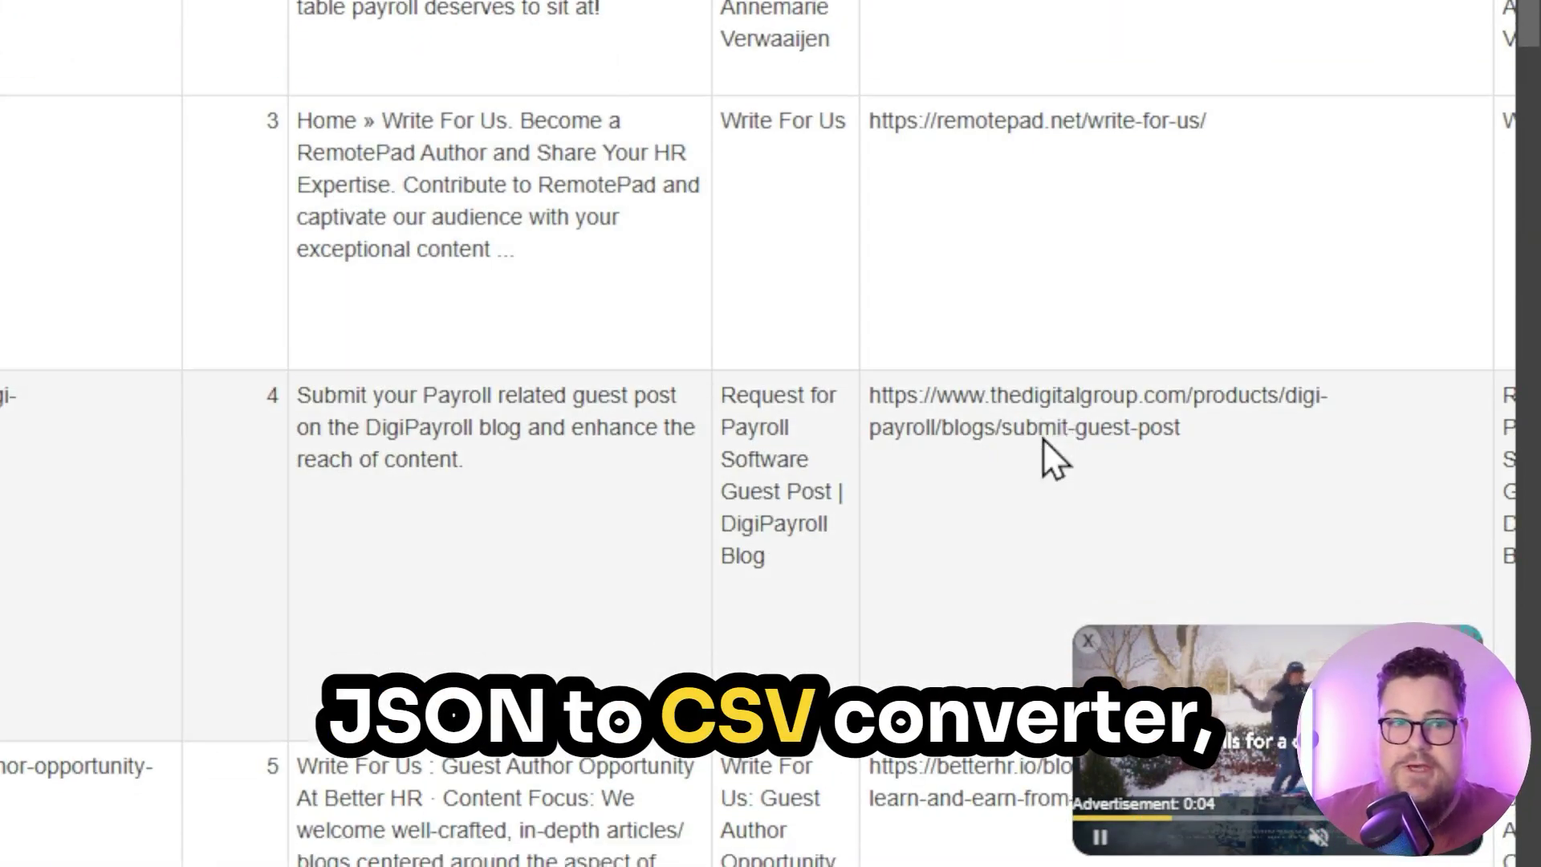
{"action": "scroll", "coordinate": [1043, 457], "scroll_direction": "down", "scroll_amount": 2}
{"action": "scroll", "coordinate": [1018, 399], "scroll_direction": "up", "scroll_amount": 5}
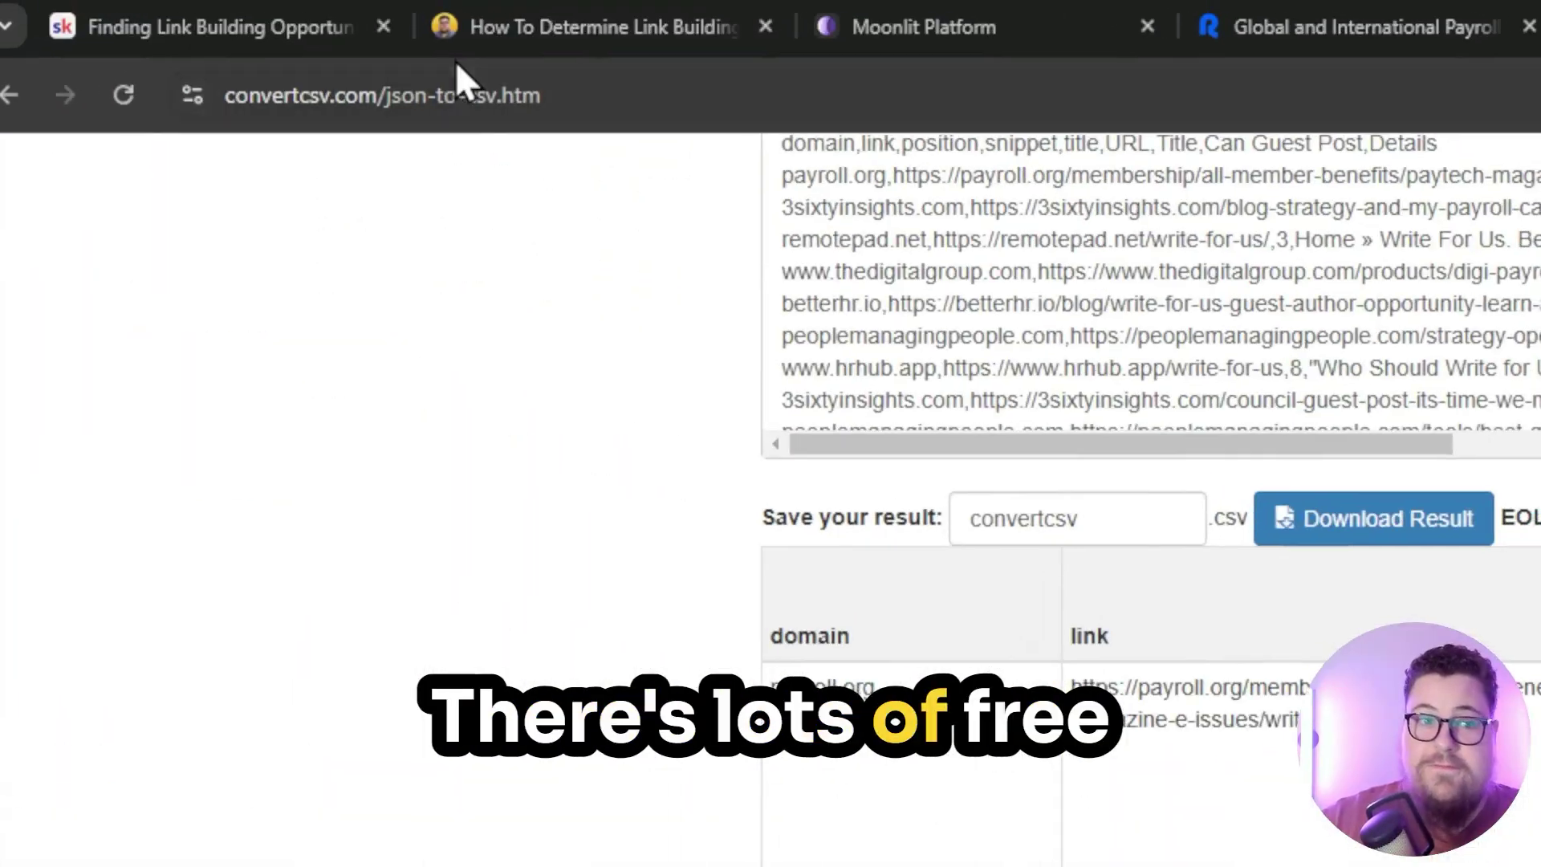
{"action": "scroll", "coordinate": [676, 417], "scroll_direction": "up", "scroll_amount": 10}
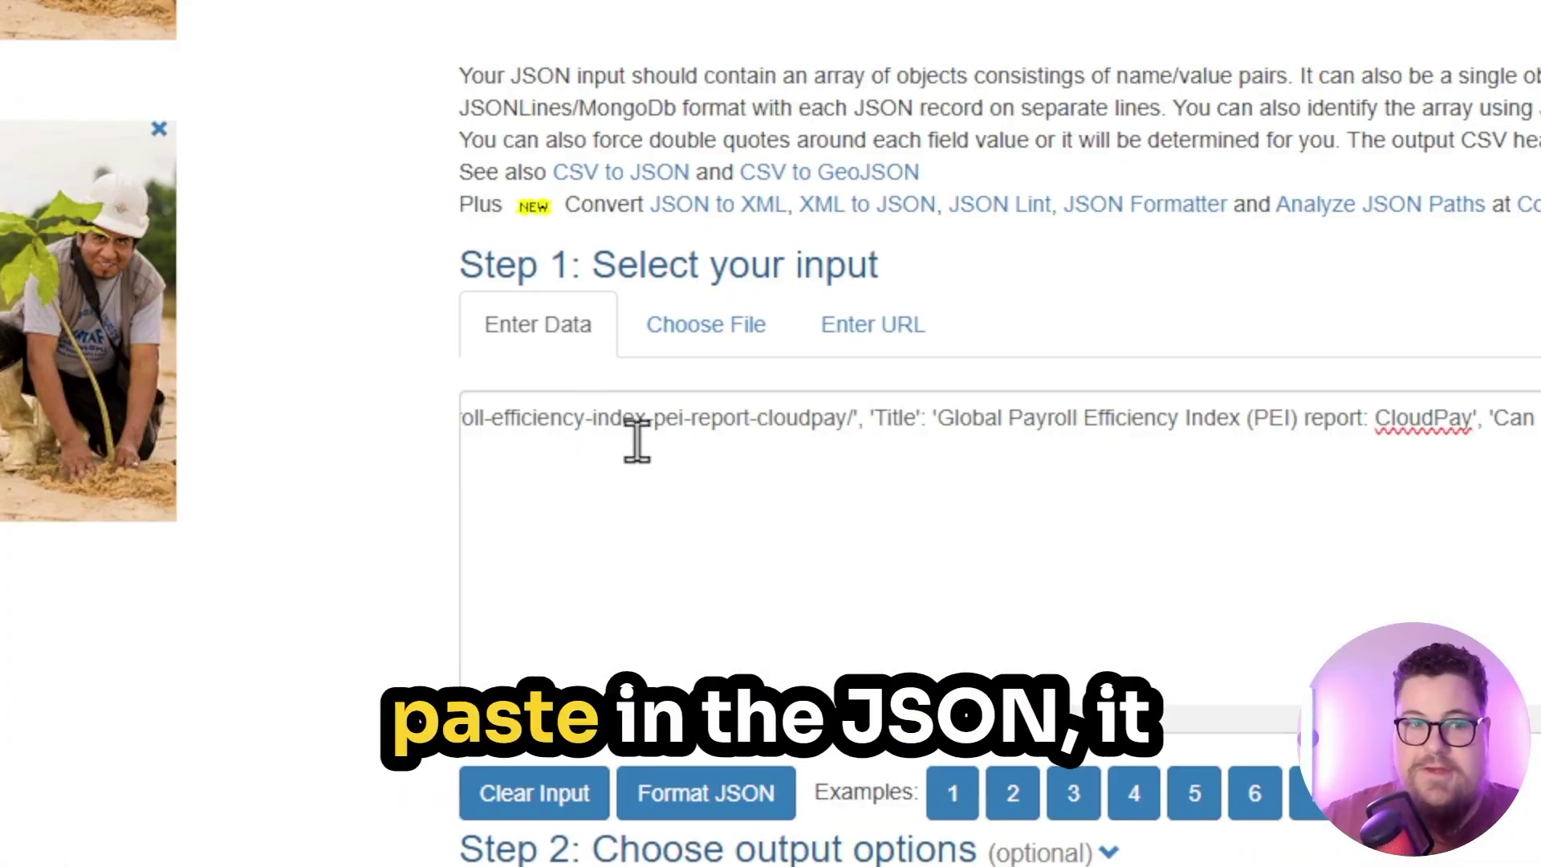
{"action": "scroll", "coordinate": [636, 440], "scroll_direction": "down", "scroll_amount": 10}
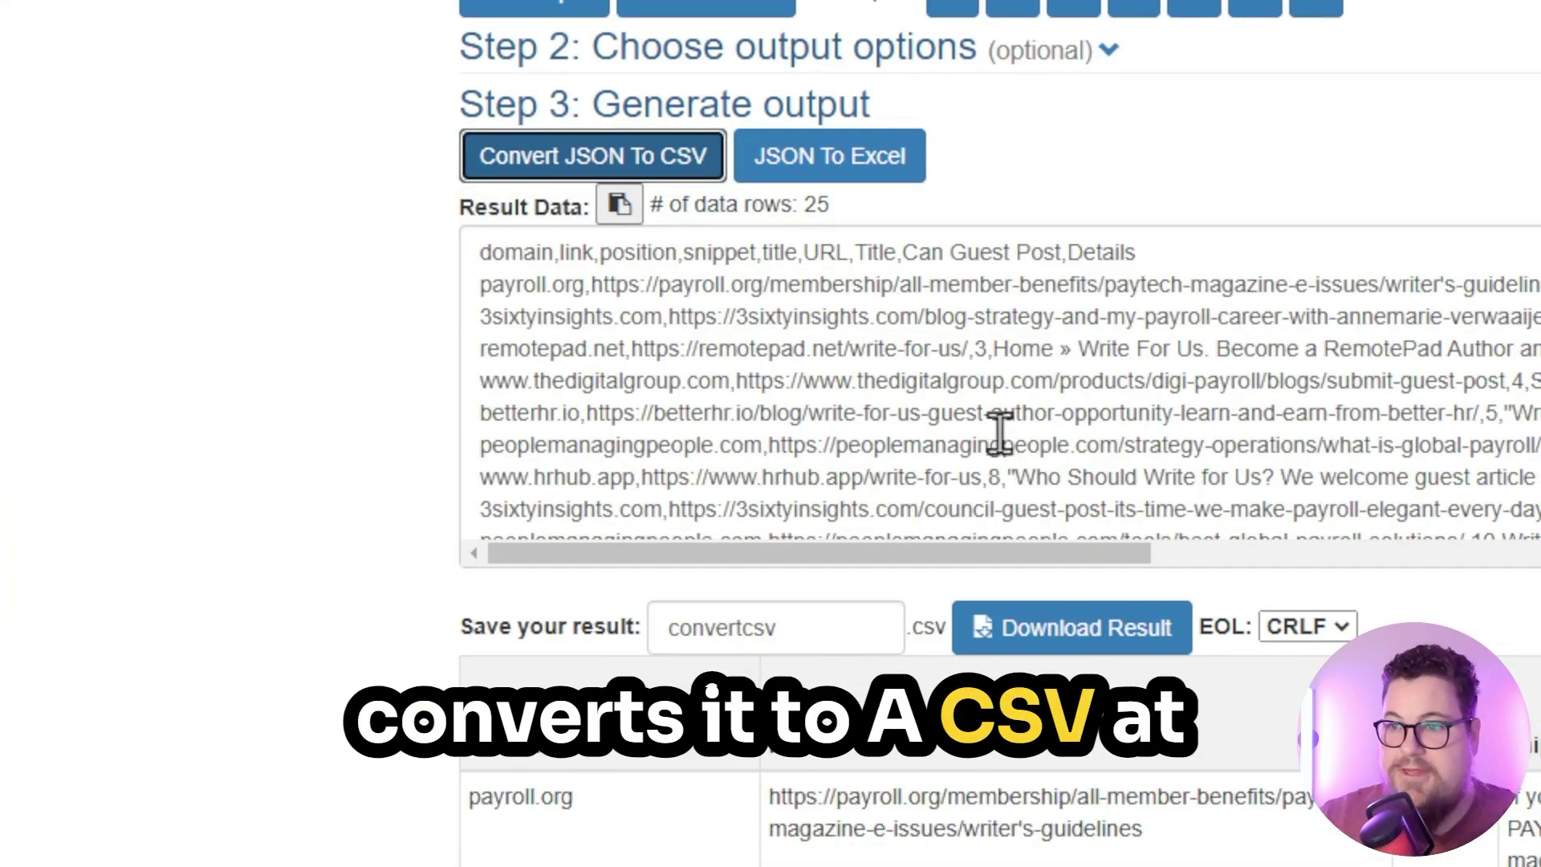
{"action": "scroll", "coordinate": [1000, 612], "scroll_direction": "down", "scroll_amount": 5}
{"action": "scroll", "coordinate": [825, 615], "scroll_direction": "down", "scroll_amount": 5}
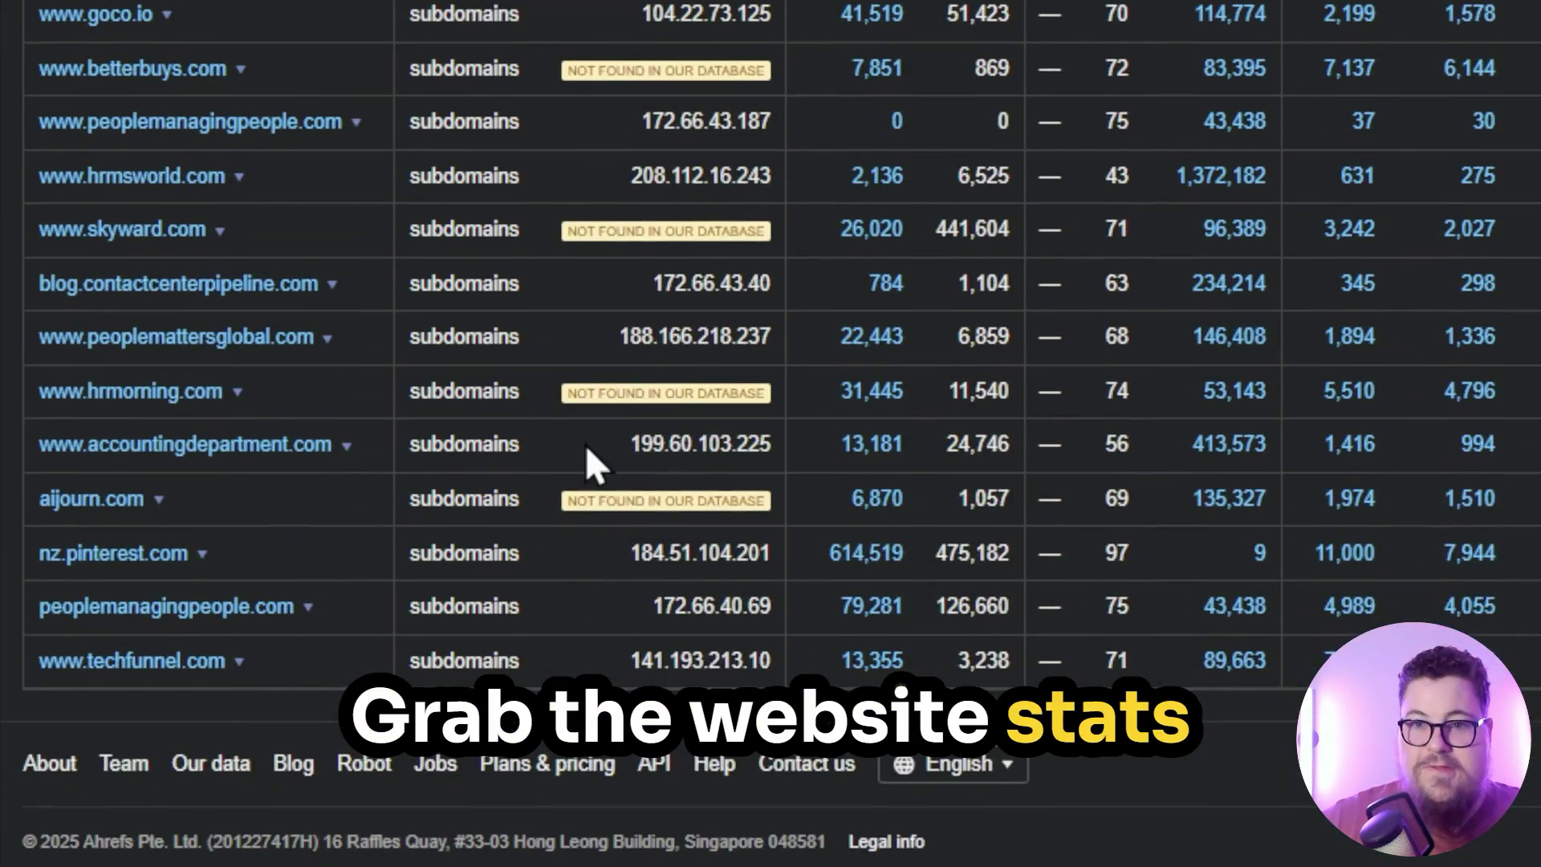
Review Ahrefs metrics for the 16 payroll domains, then return to the Link Building Opportunities sheet.
{"action": "scroll", "coordinate": [569, 425], "scroll_direction": "up", "scroll_amount": 5}
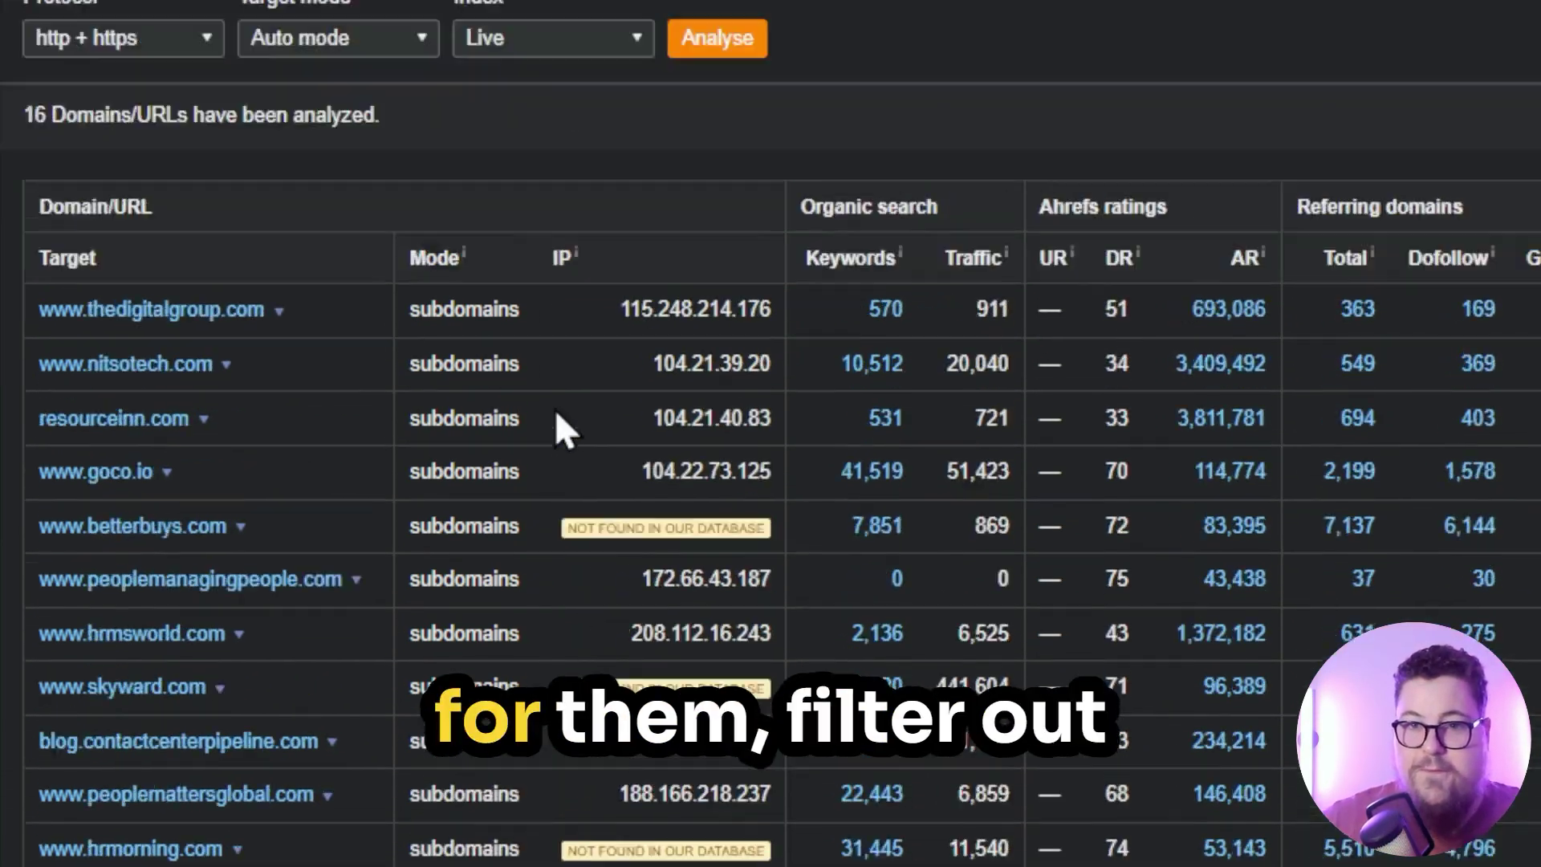
{"action": "scroll", "coordinate": [722, 425], "scroll_direction": "up", "scroll_amount": 3}
{"action": "scroll", "coordinate": [785, 453], "scroll_direction": "down", "scroll_amount": 5}
{"action": "scroll", "coordinate": [758, 489], "scroll_direction": "down", "scroll_amount": 3}
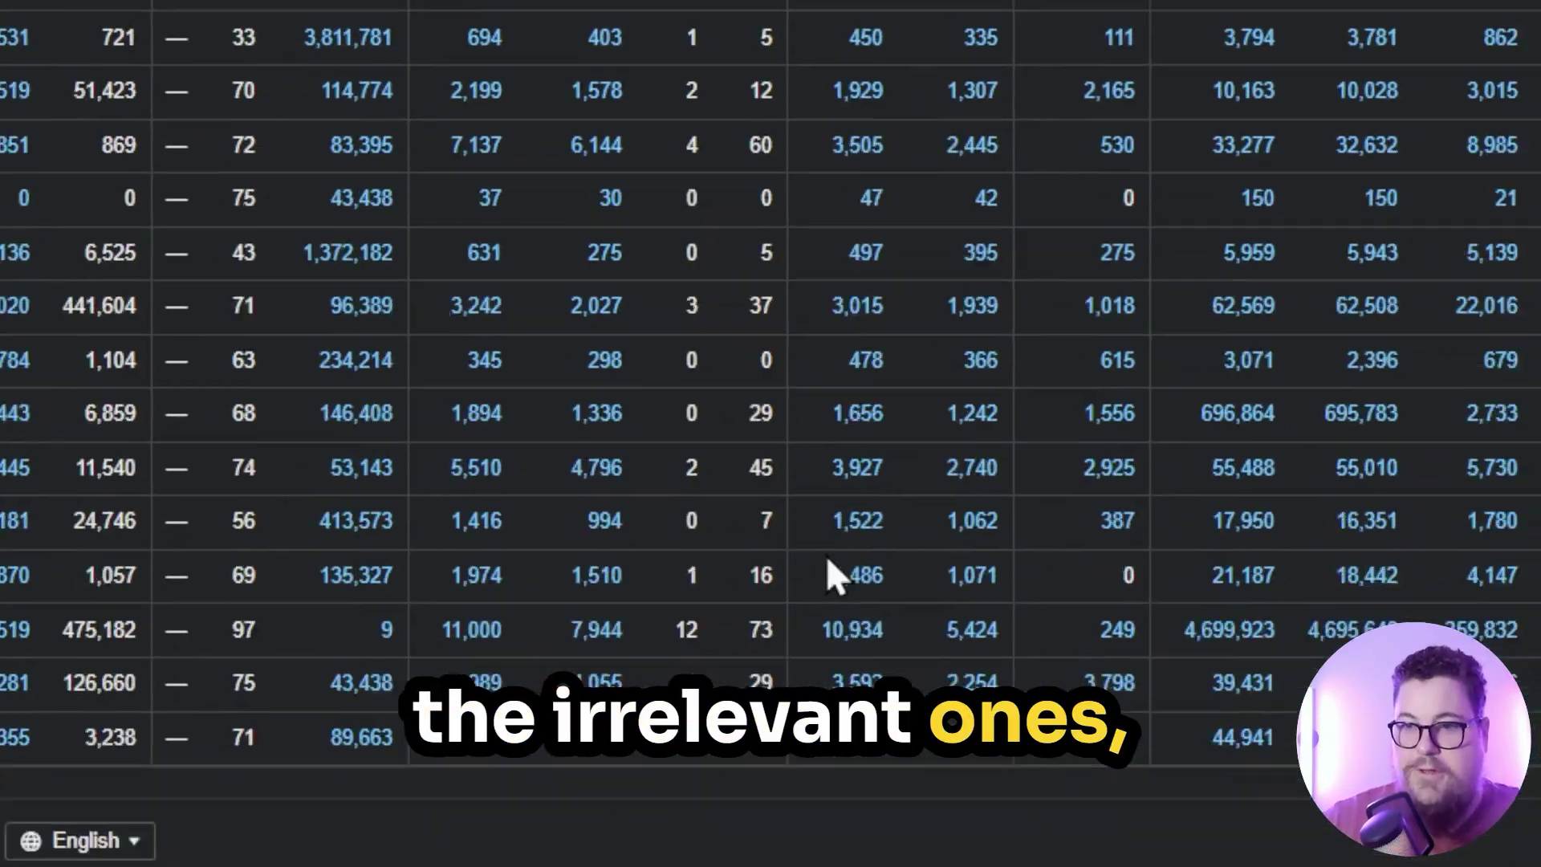
{"action": "scroll", "coordinate": [825, 555], "scroll_direction": "down", "scroll_amount": 2}
{"action": "left_click", "coordinate": [940, 831]}
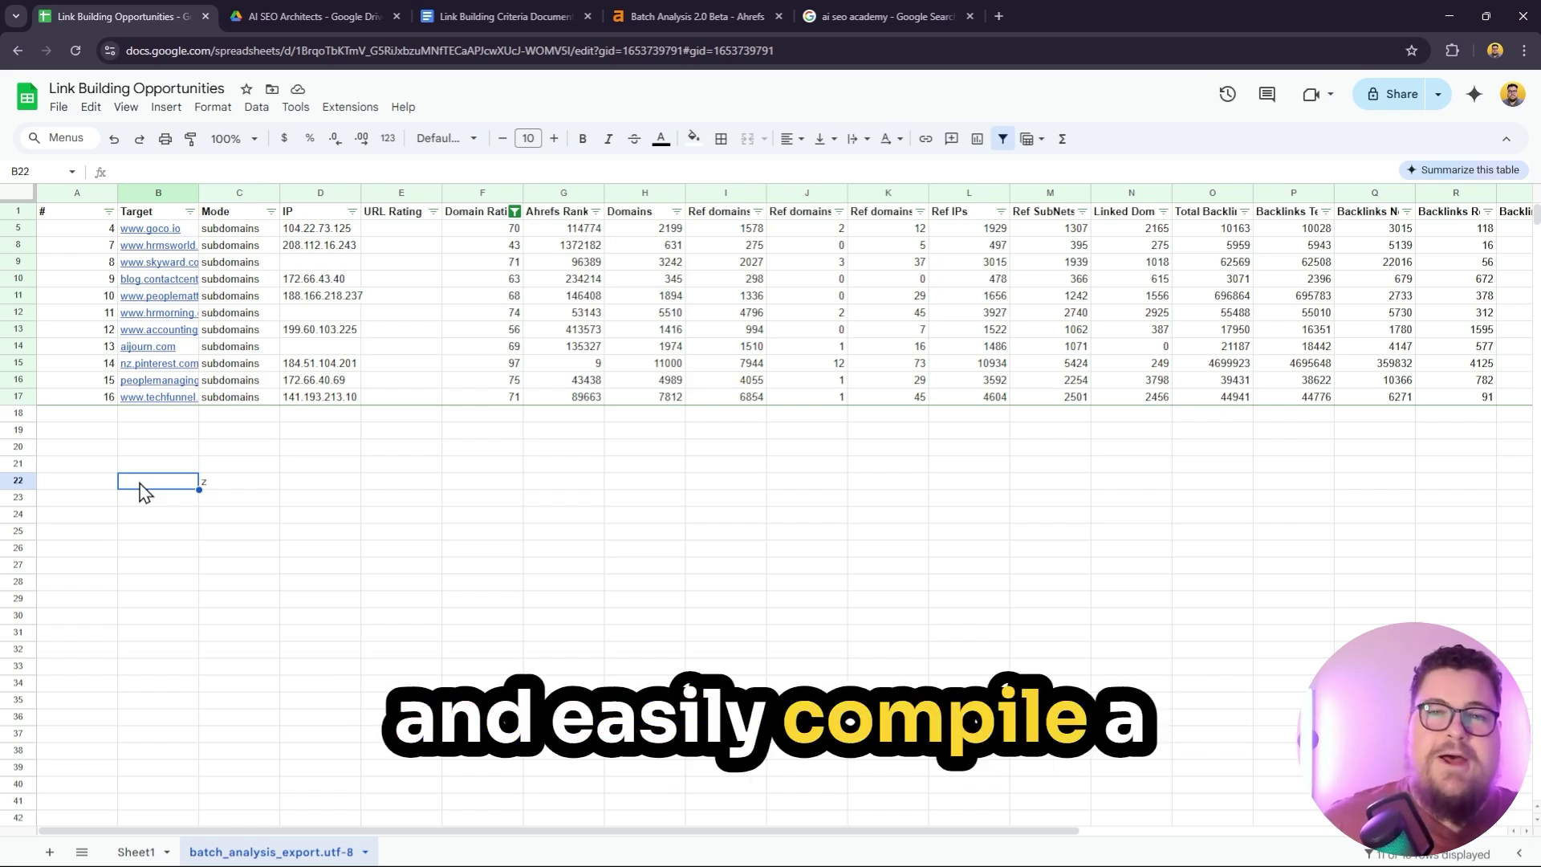
{"action": "left_click", "coordinate": [630, 398]}
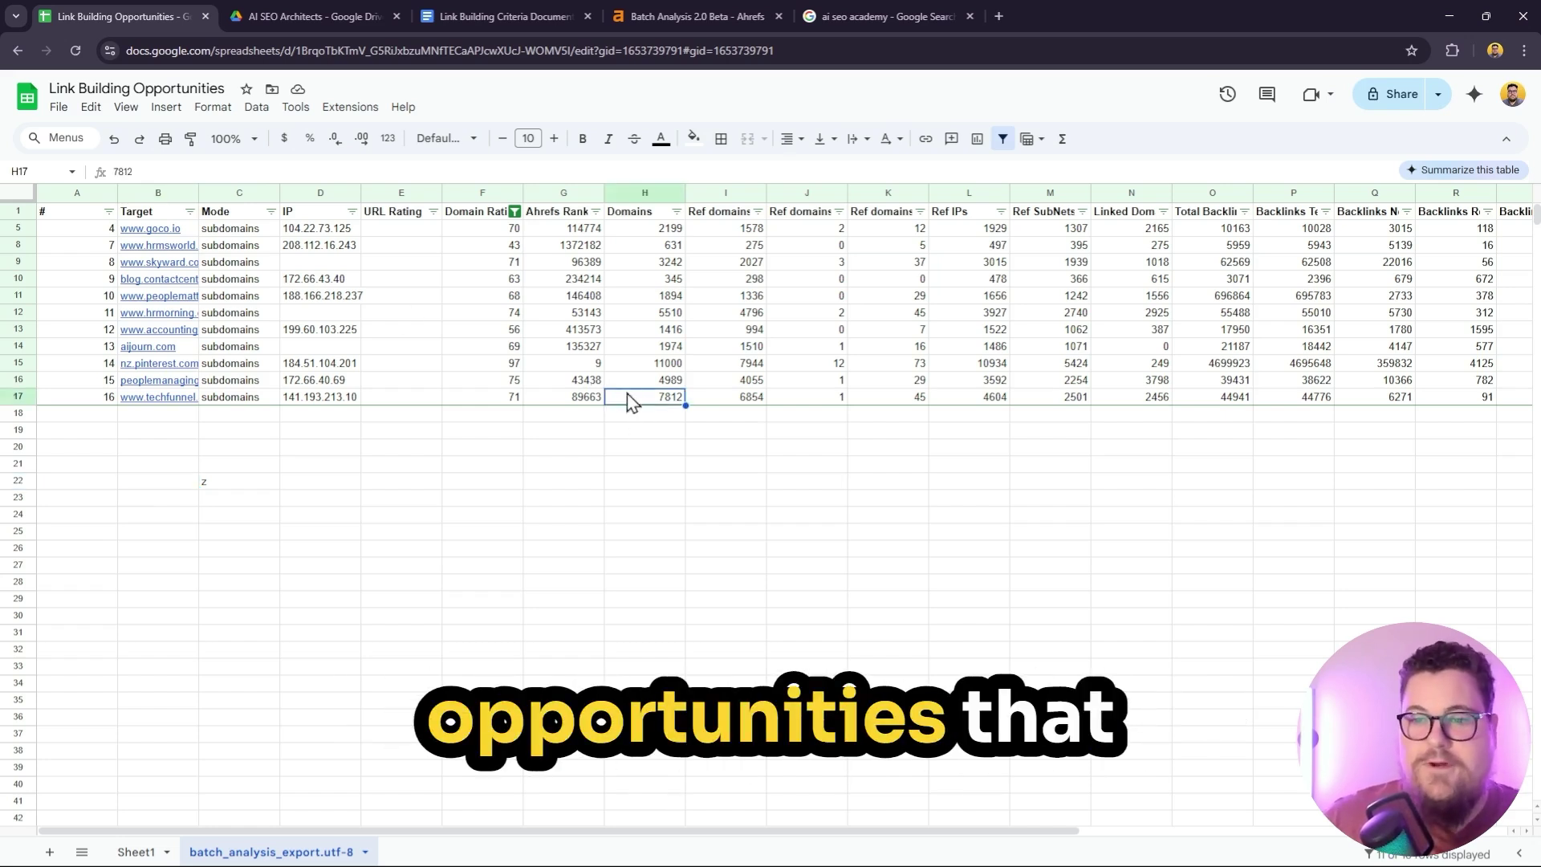
{"action": "left_click_drag", "start_coordinate": [564, 228], "coordinate": [575, 389]}
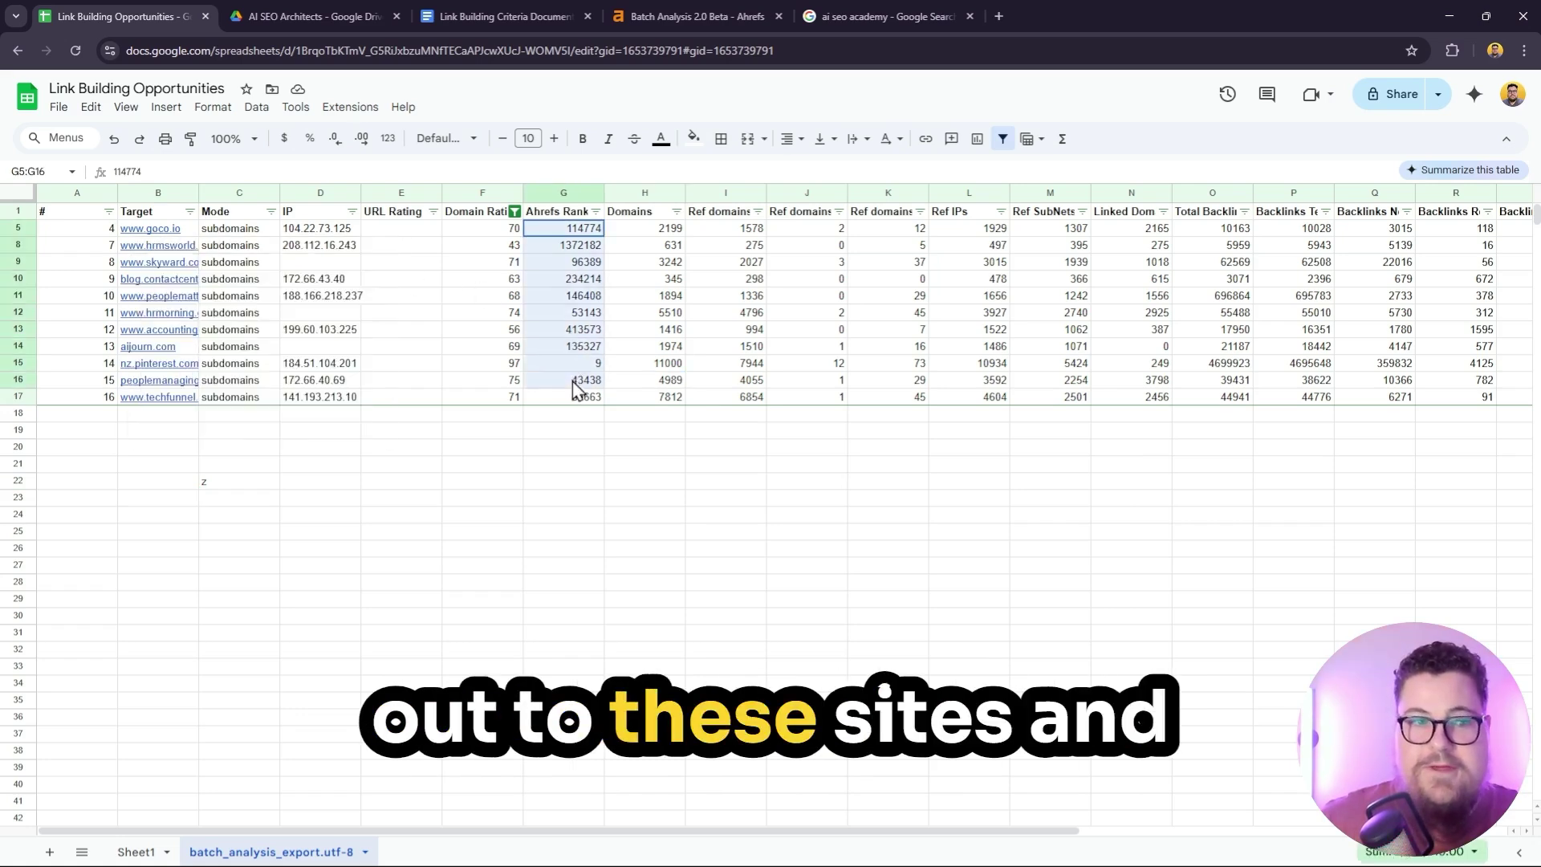
{"action": "left_click", "coordinate": [561, 450]}
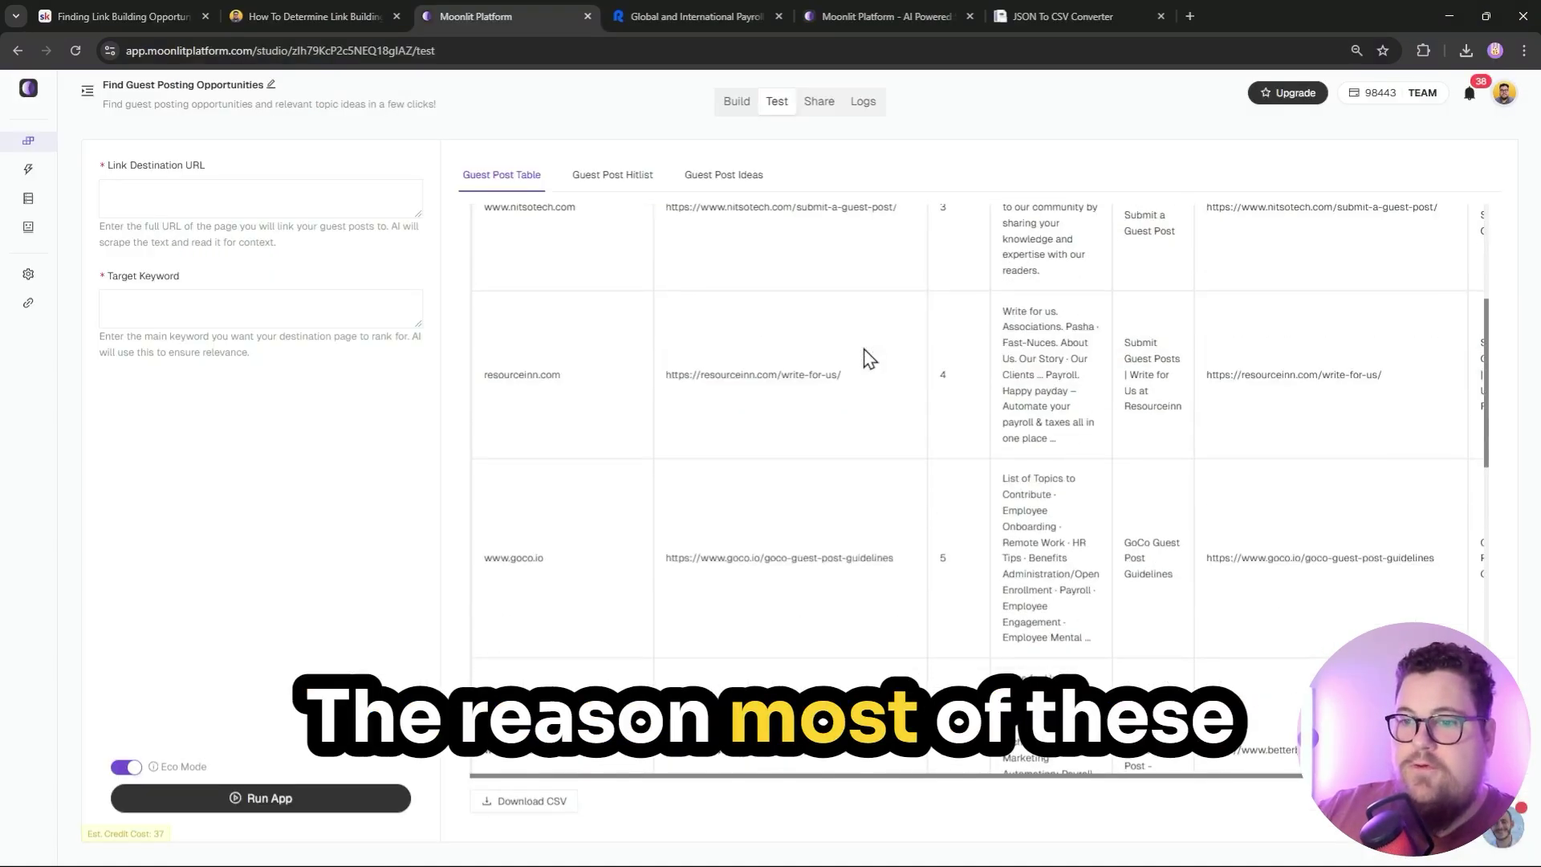
{"action": "scroll", "coordinate": [864, 411], "scroll_direction": "down", "scroll_amount": 2}
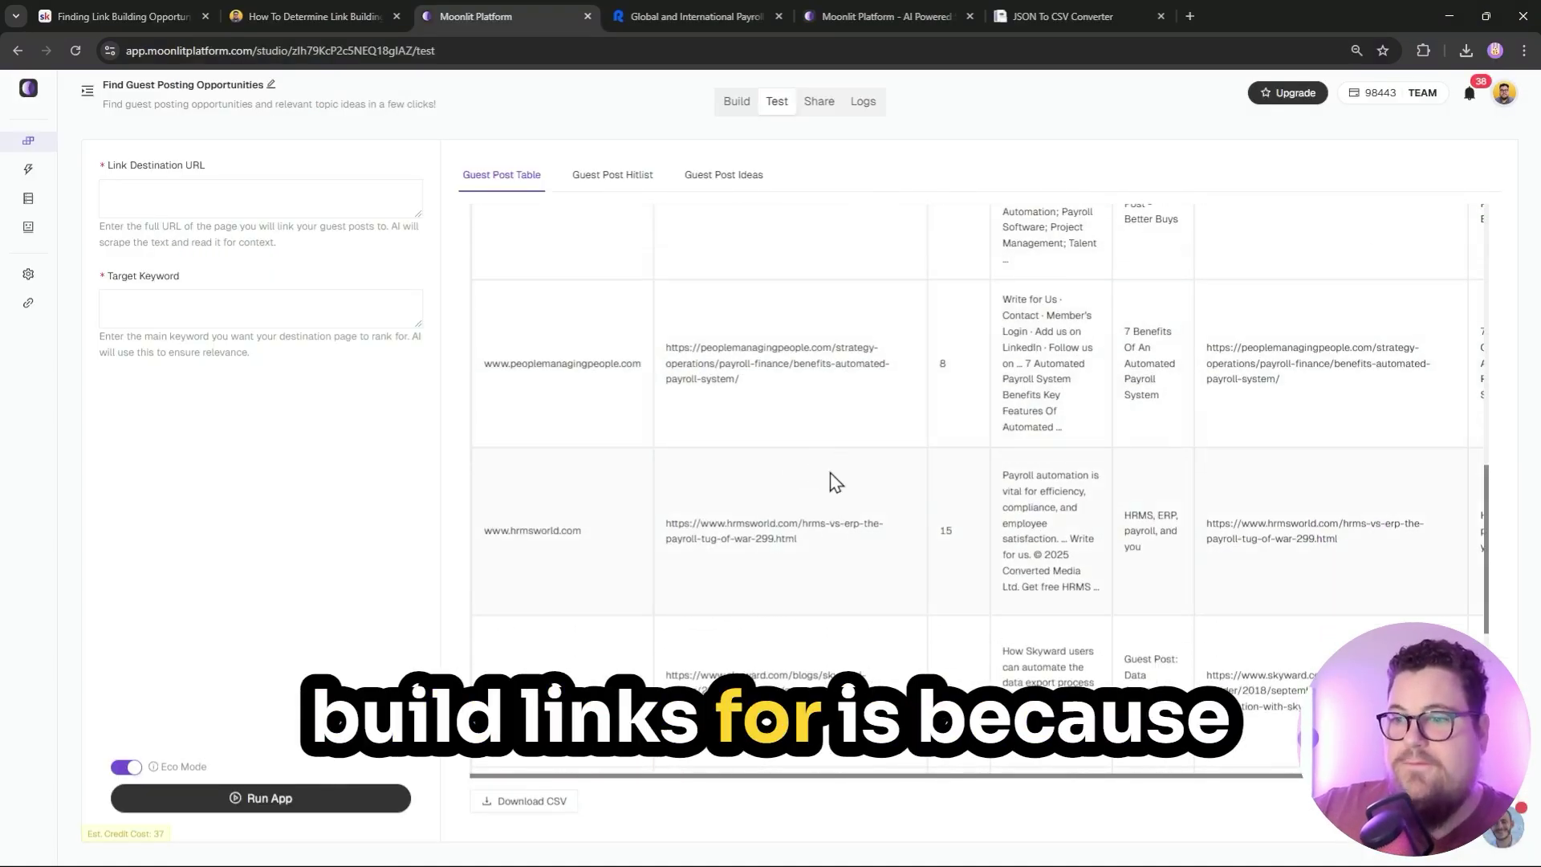
{"action": "scroll", "coordinate": [838, 477], "scroll_direction": "up", "scroll_amount": 5}
{"action": "scroll", "coordinate": [899, 410], "scroll_direction": "up", "scroll_amount": 1}
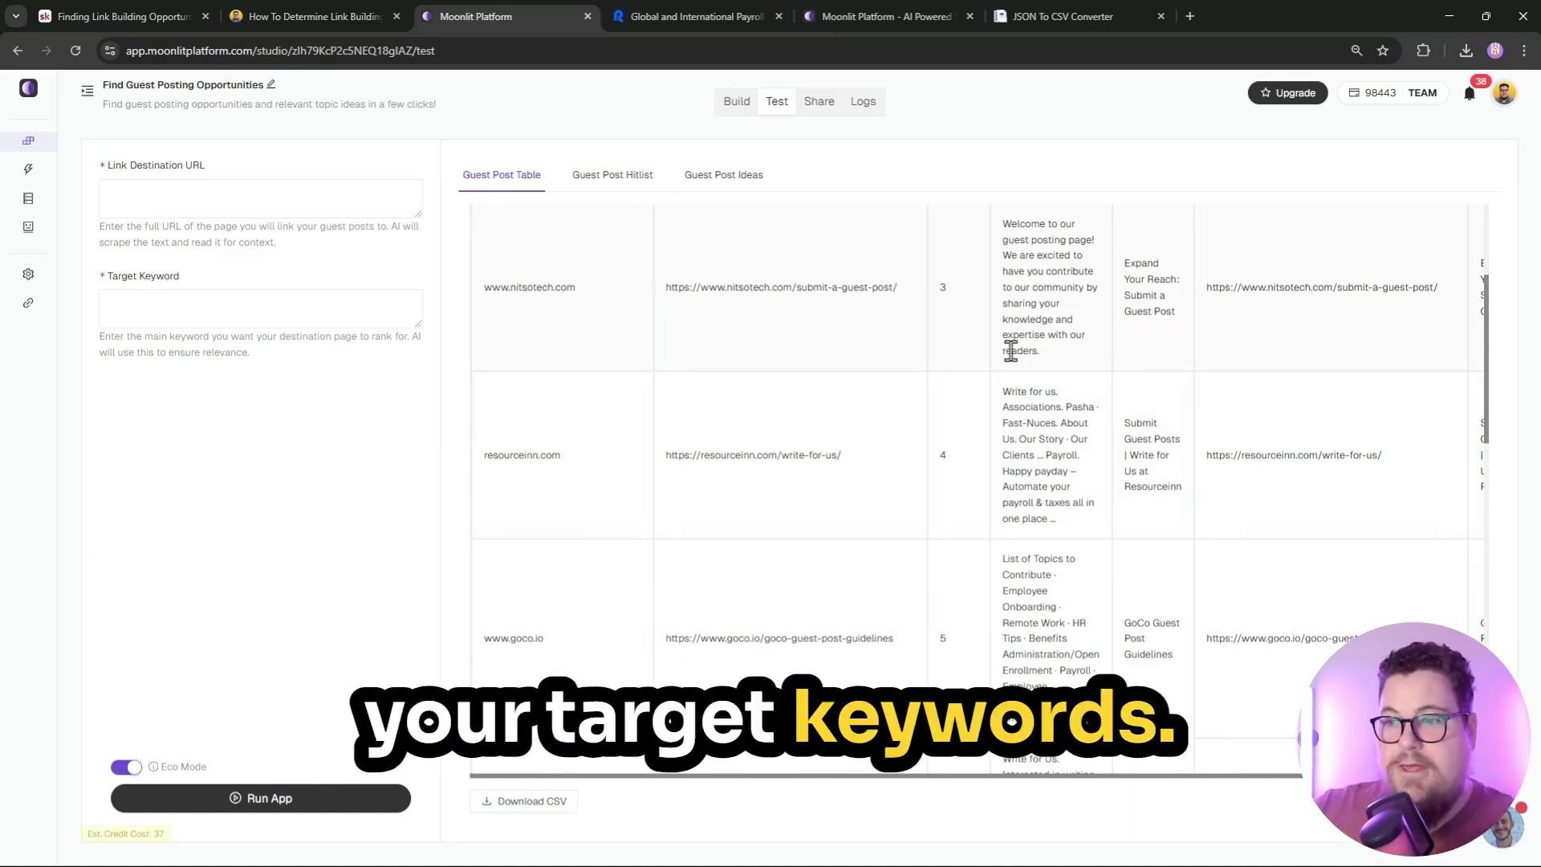
{"action": "scroll", "coordinate": [933, 381], "scroll_direction": "up", "scroll_amount": 3}
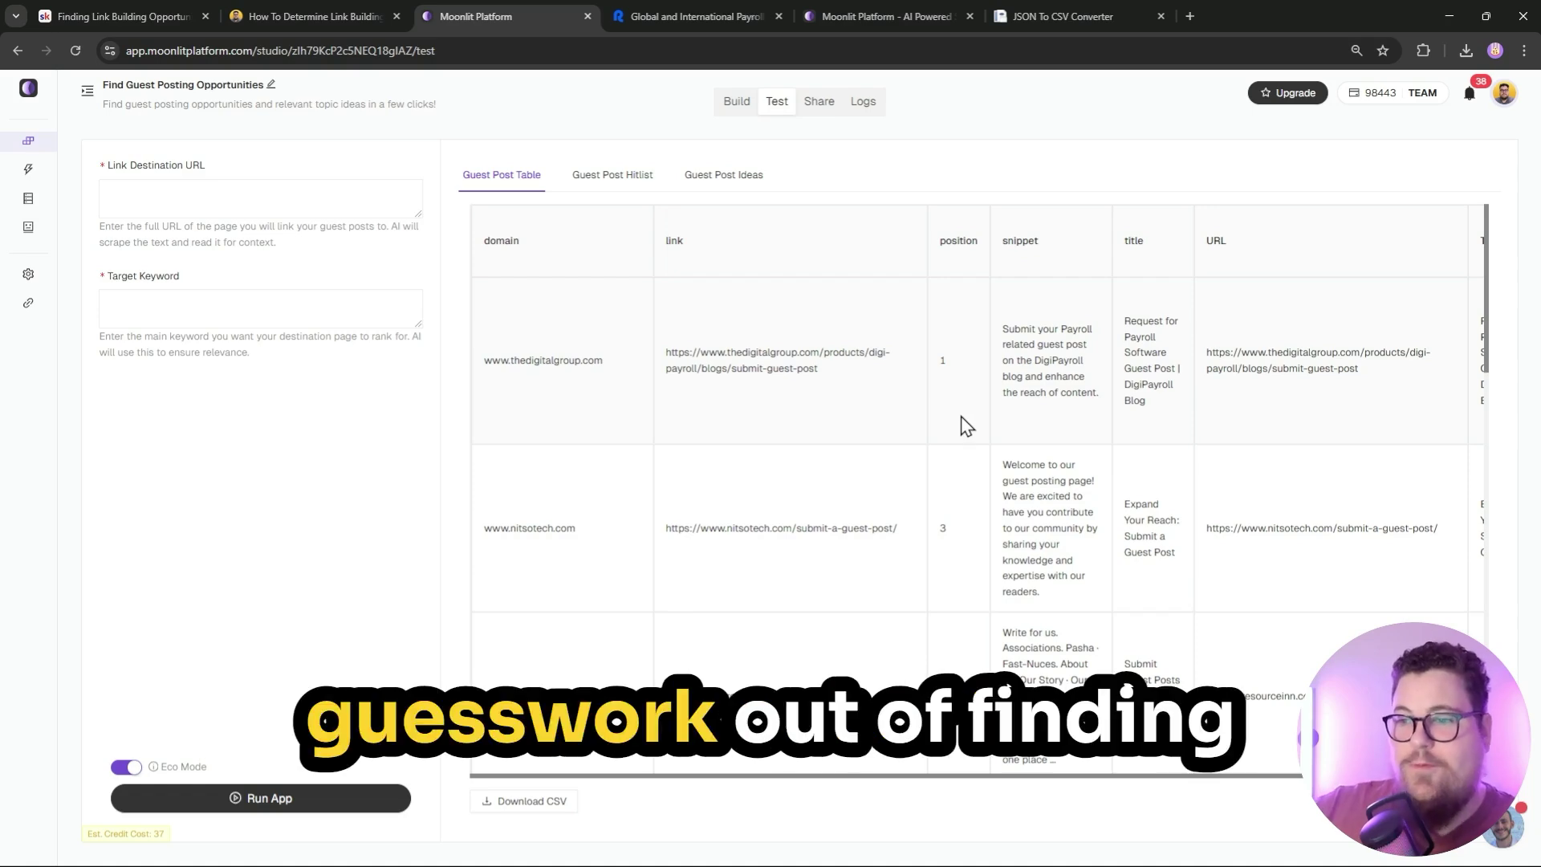
{"action": "scroll", "coordinate": [971, 430], "scroll_direction": "down", "scroll_amount": 1}
{"action": "scroll", "coordinate": [978, 446], "scroll_direction": "down", "scroll_amount": 5}
{"action": "scroll", "coordinate": [979, 451], "scroll_direction": "down", "scroll_amount": 2}
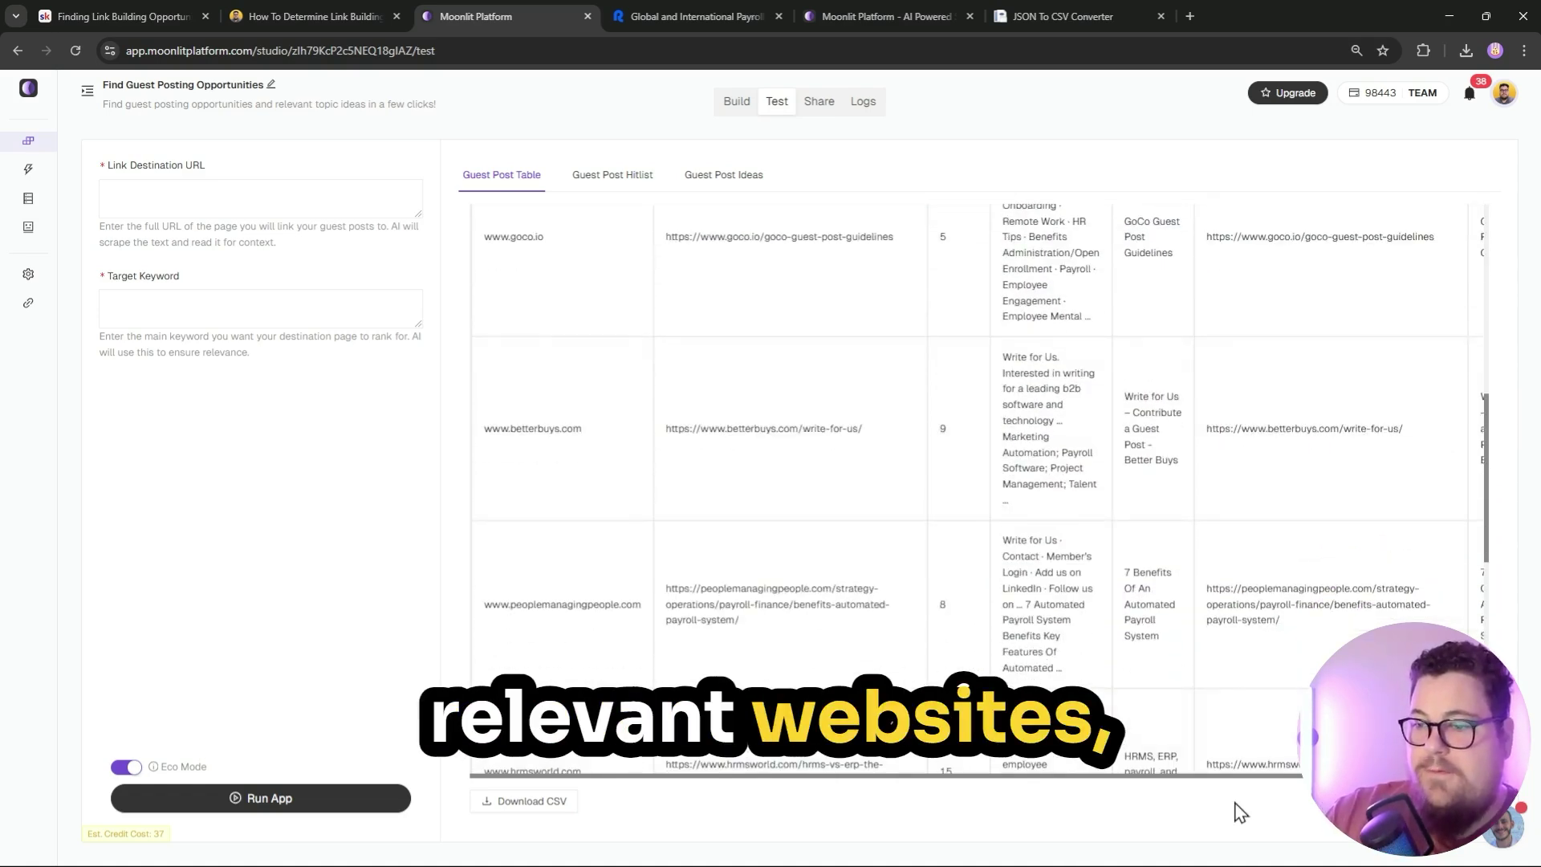
{"action": "scroll", "coordinate": [1260, 527], "scroll_direction": "up", "scroll_amount": 8}
{"action": "scroll", "coordinate": [1260, 527], "scroll_direction": "right", "scroll_amount": 3}
{"action": "scroll", "coordinate": [1414, 411], "scroll_direction": "down", "scroll_amount": 1}
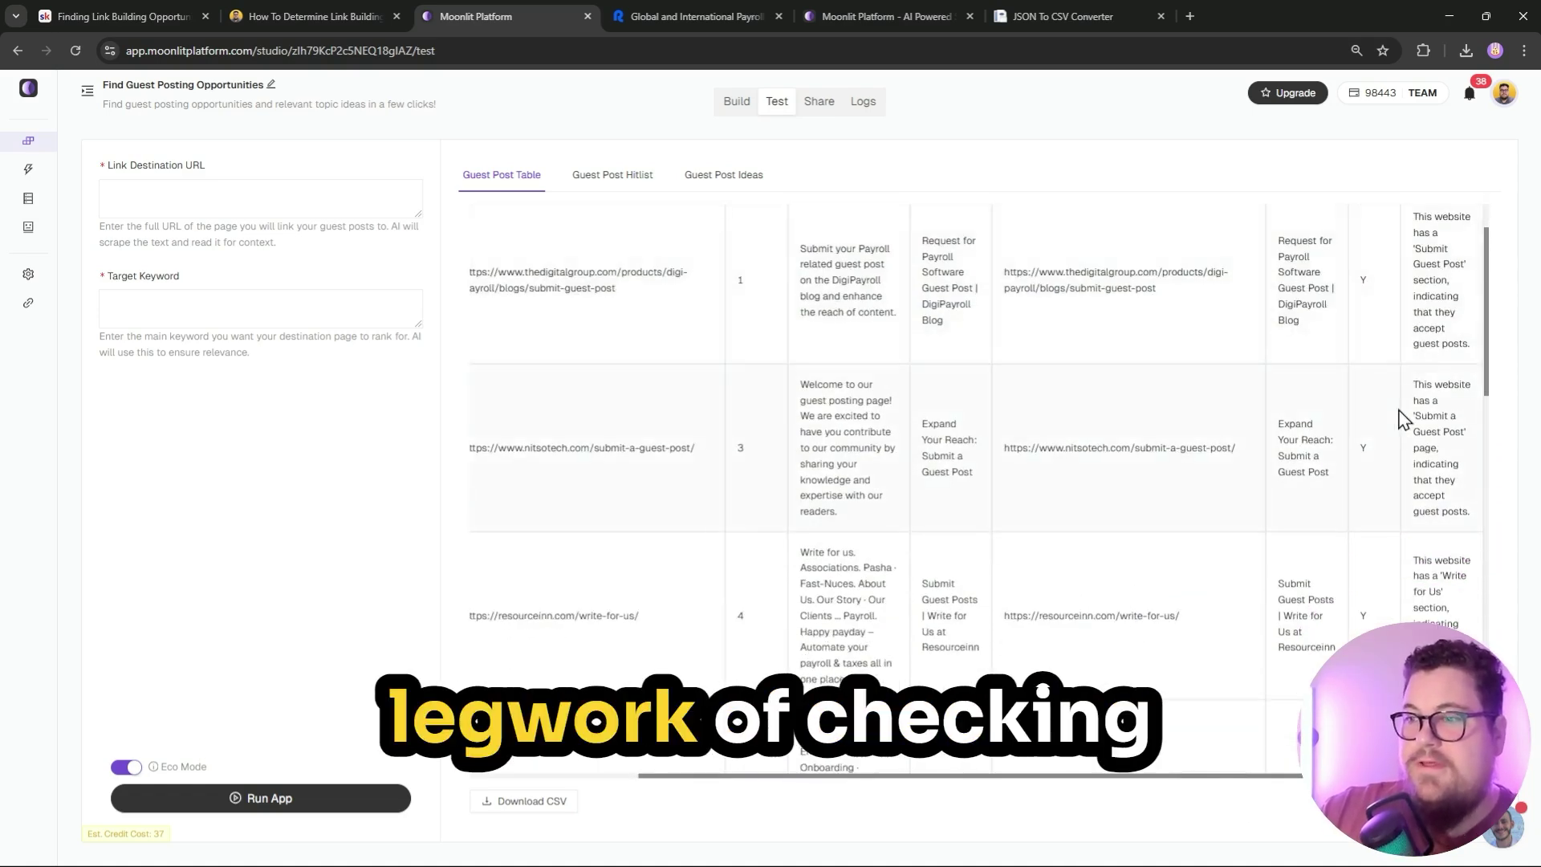
{"action": "scroll", "coordinate": [1384, 458], "scroll_direction": "down", "scroll_amount": 2}
{"action": "scroll", "coordinate": [1316, 494], "scroll_direction": "down", "scroll_amount": 1}
{"action": "scroll", "coordinate": [1324, 499], "scroll_direction": "down", "scroll_amount": 3}
{"action": "scroll", "coordinate": [1348, 513], "scroll_direction": "down", "scroll_amount": 3}
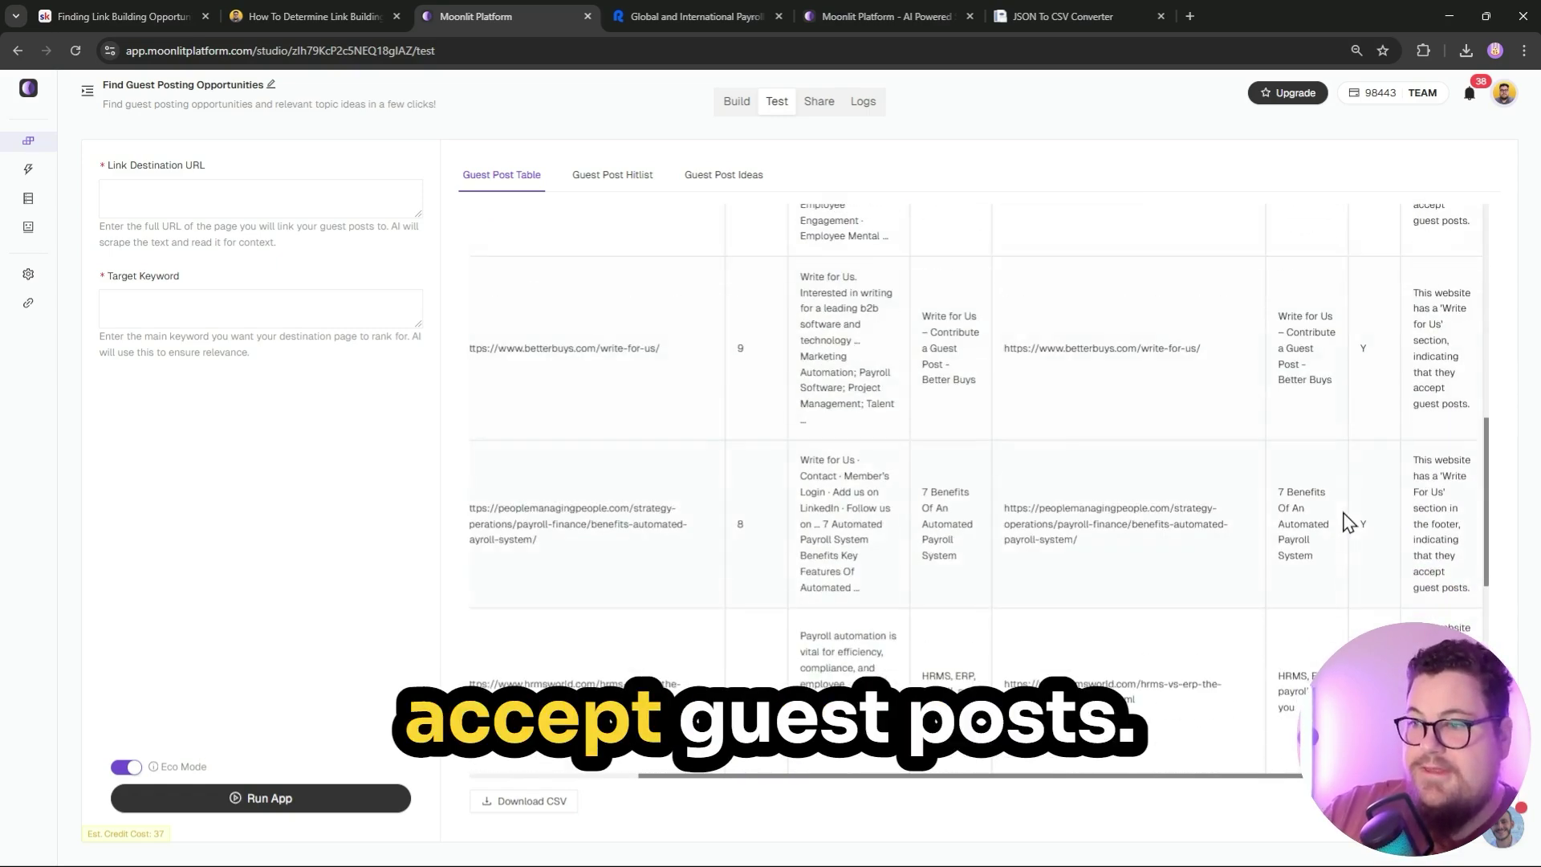